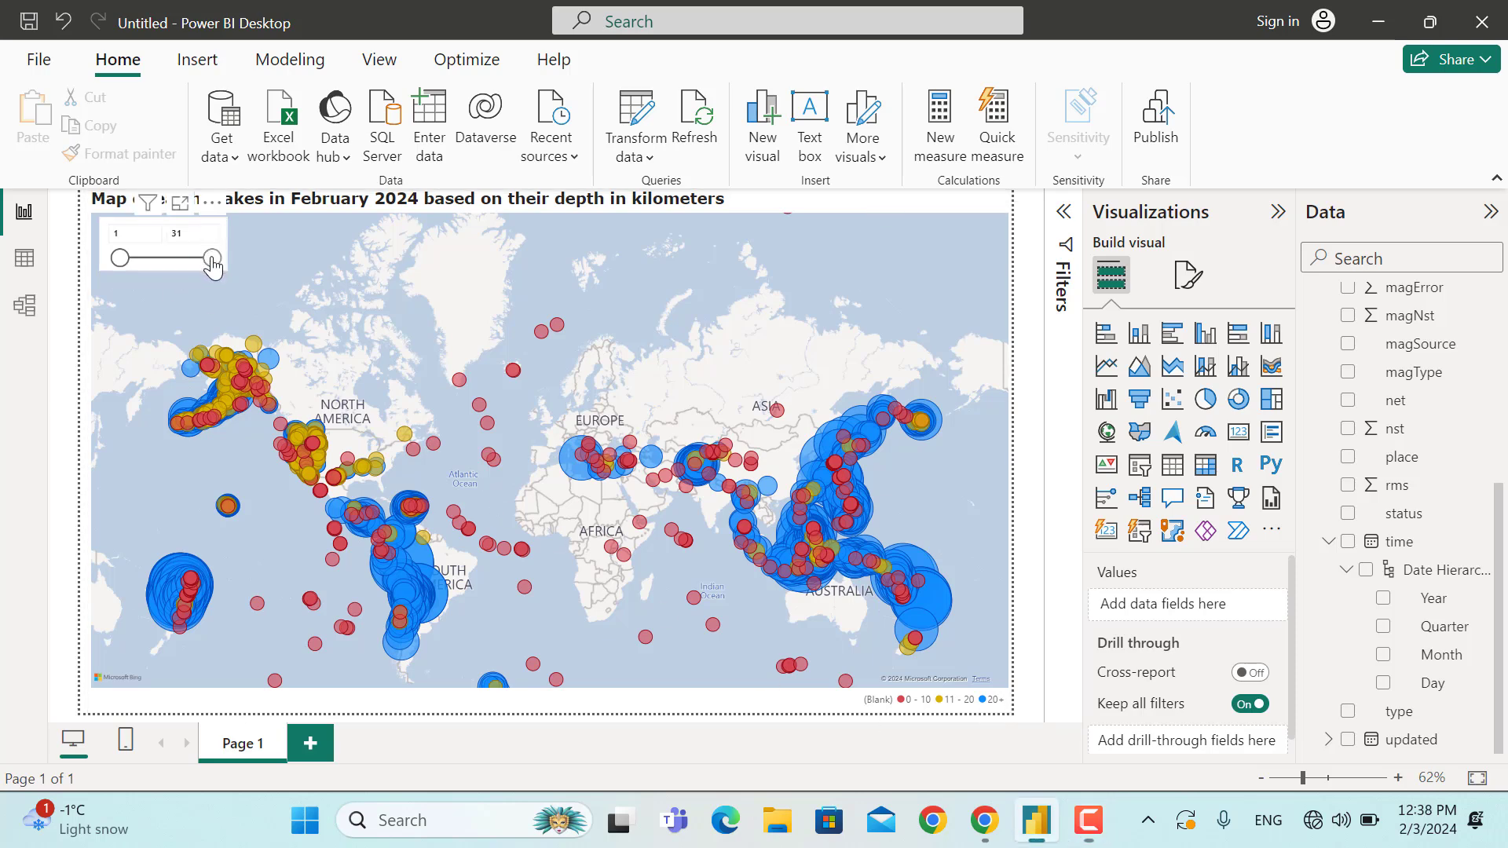
Narrow the day slicer on the finished earthquake map to the first days of the month to examine its effect
drag(212, 263, 150, 269)
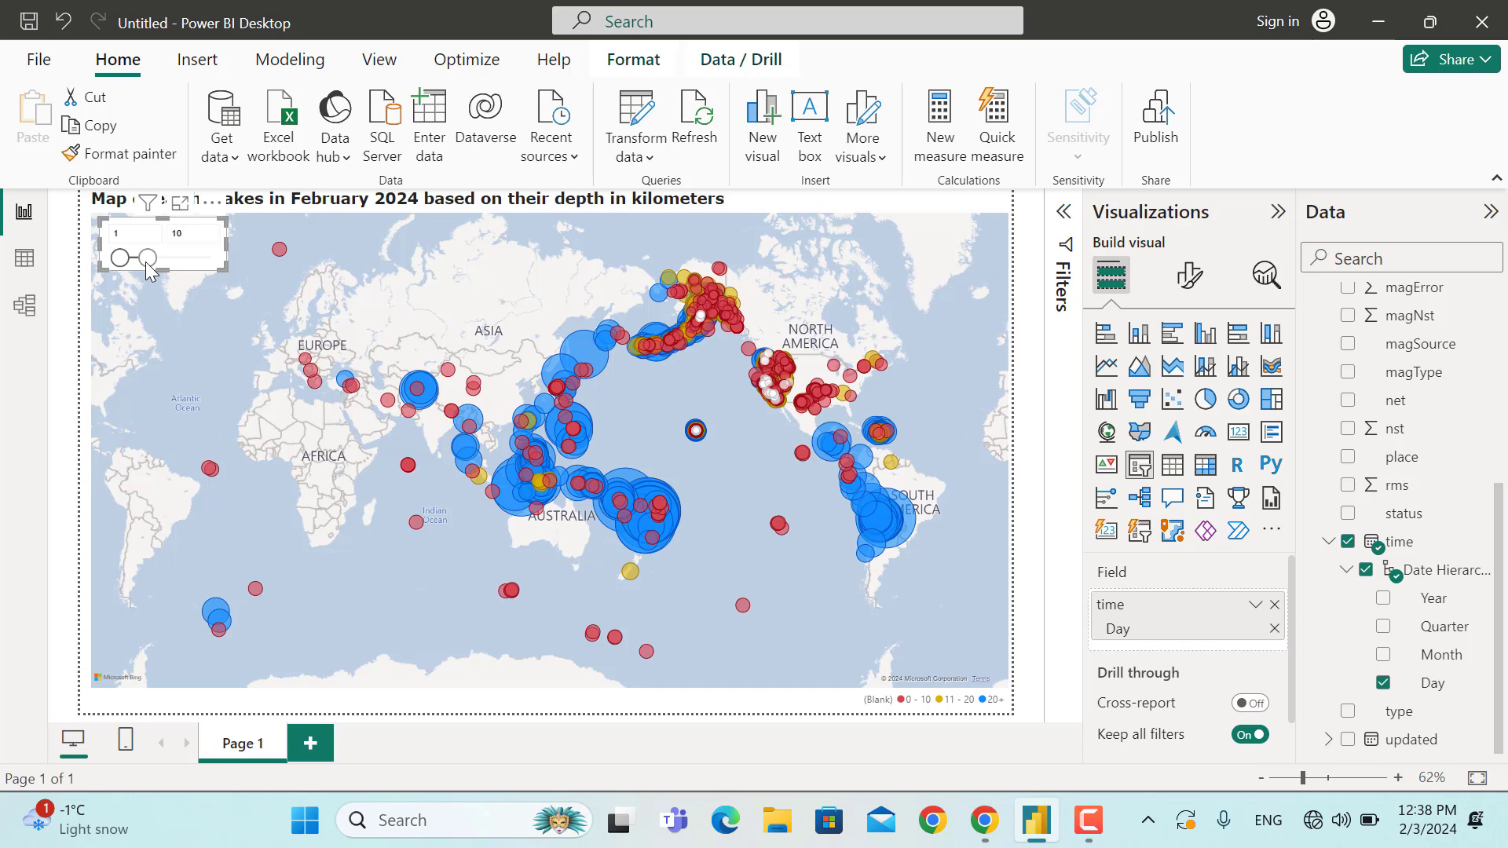
drag(148, 267, 142, 267)
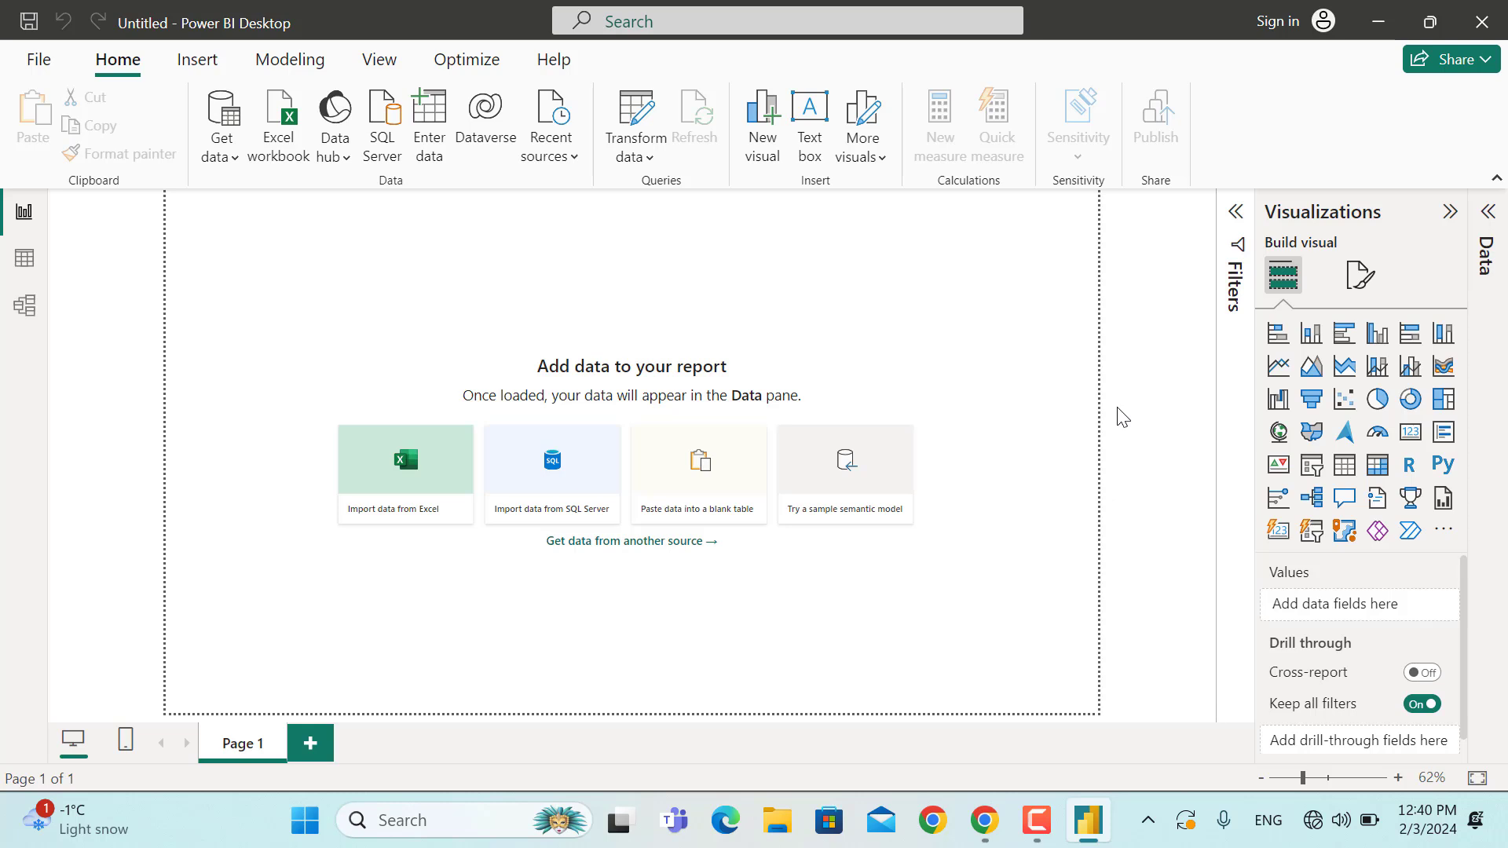
Import the all_month CSV file from the Downloads folder as the report's data source
click(232, 161)
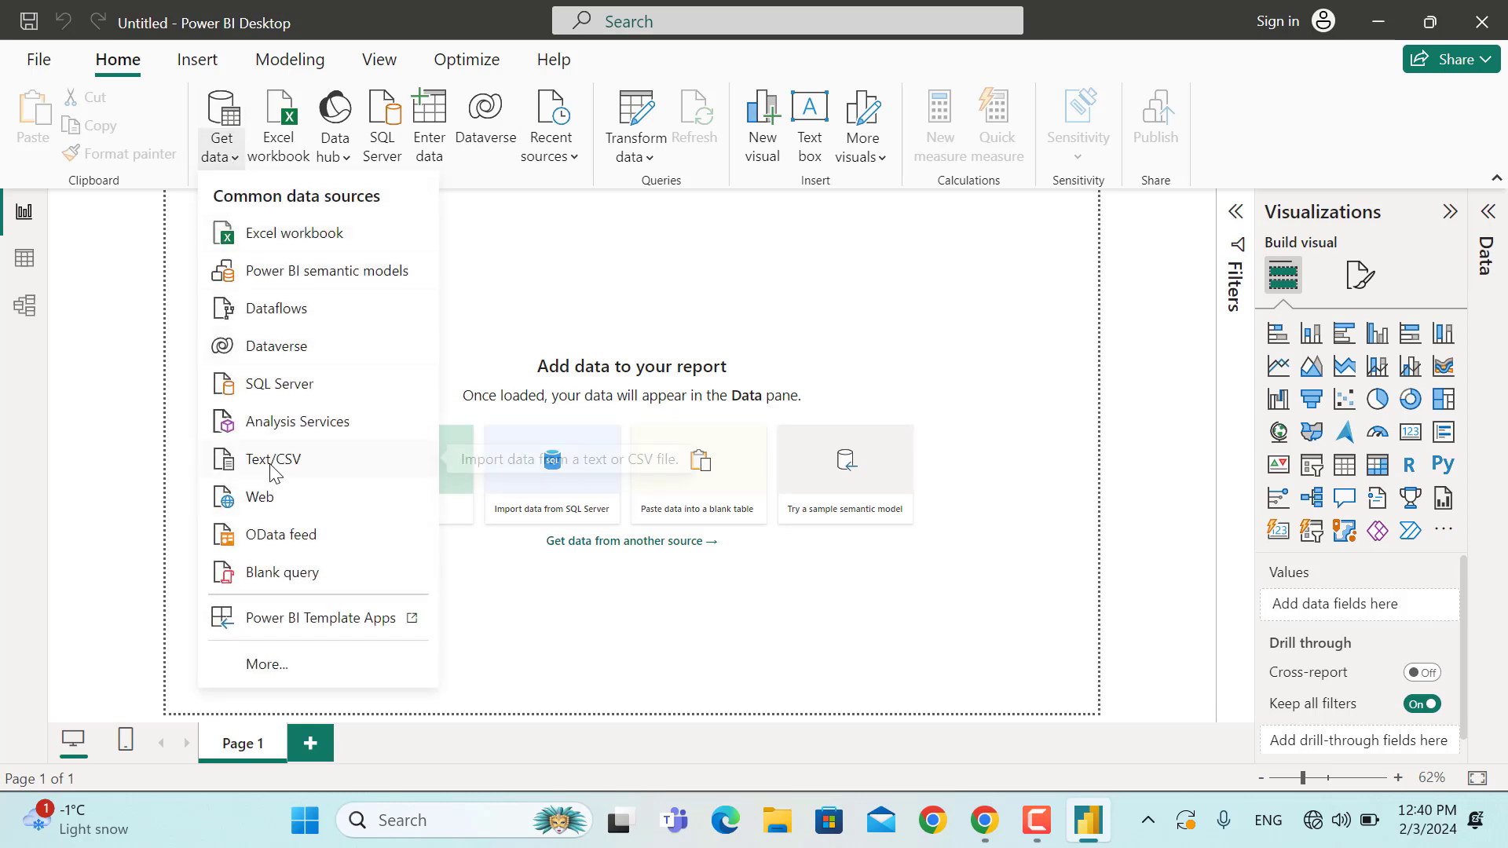
click(270, 464)
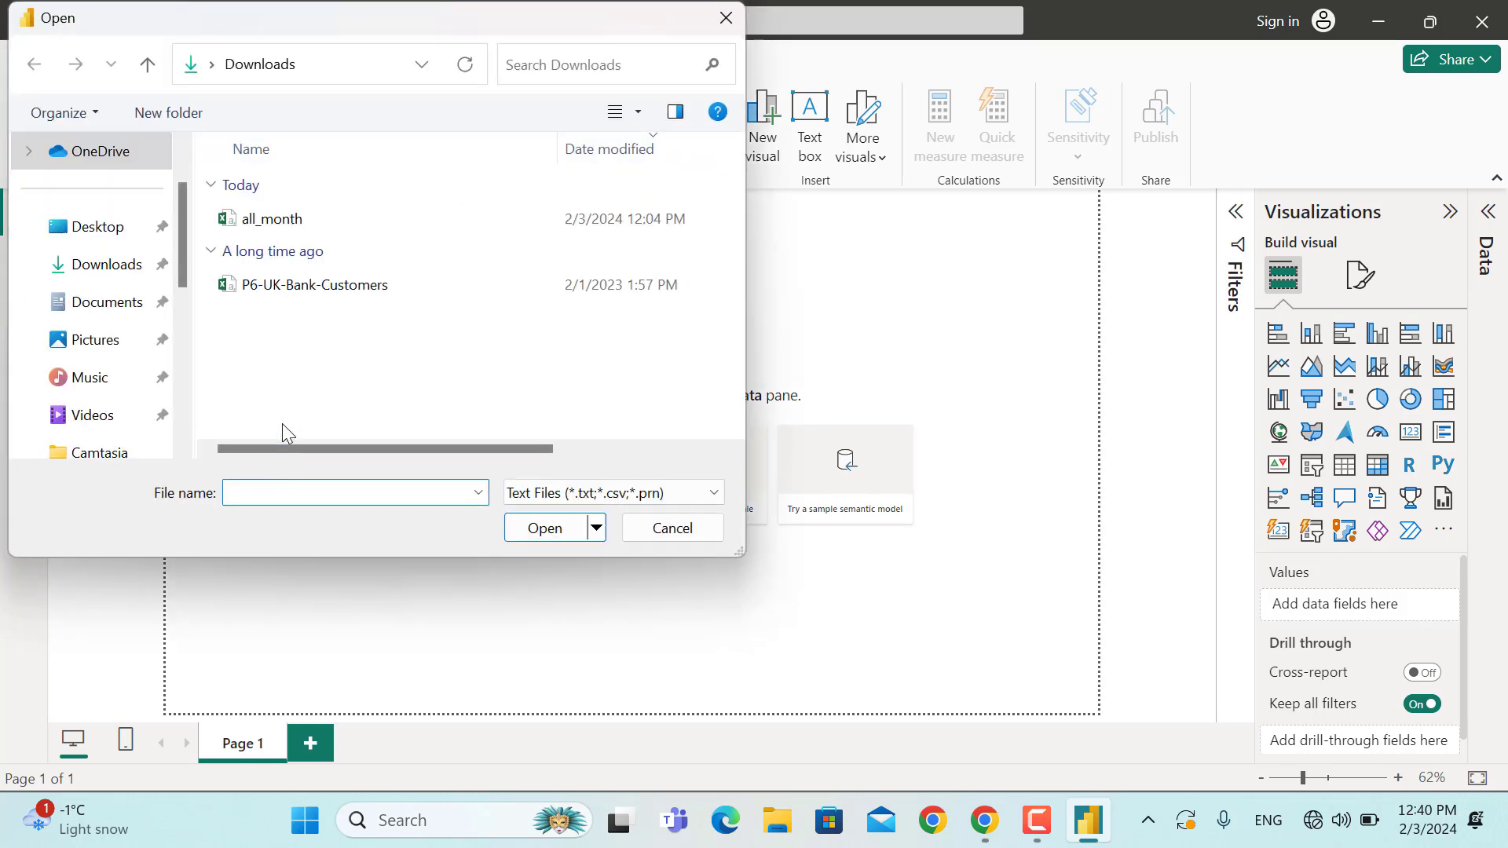
click(265, 223)
click(534, 529)
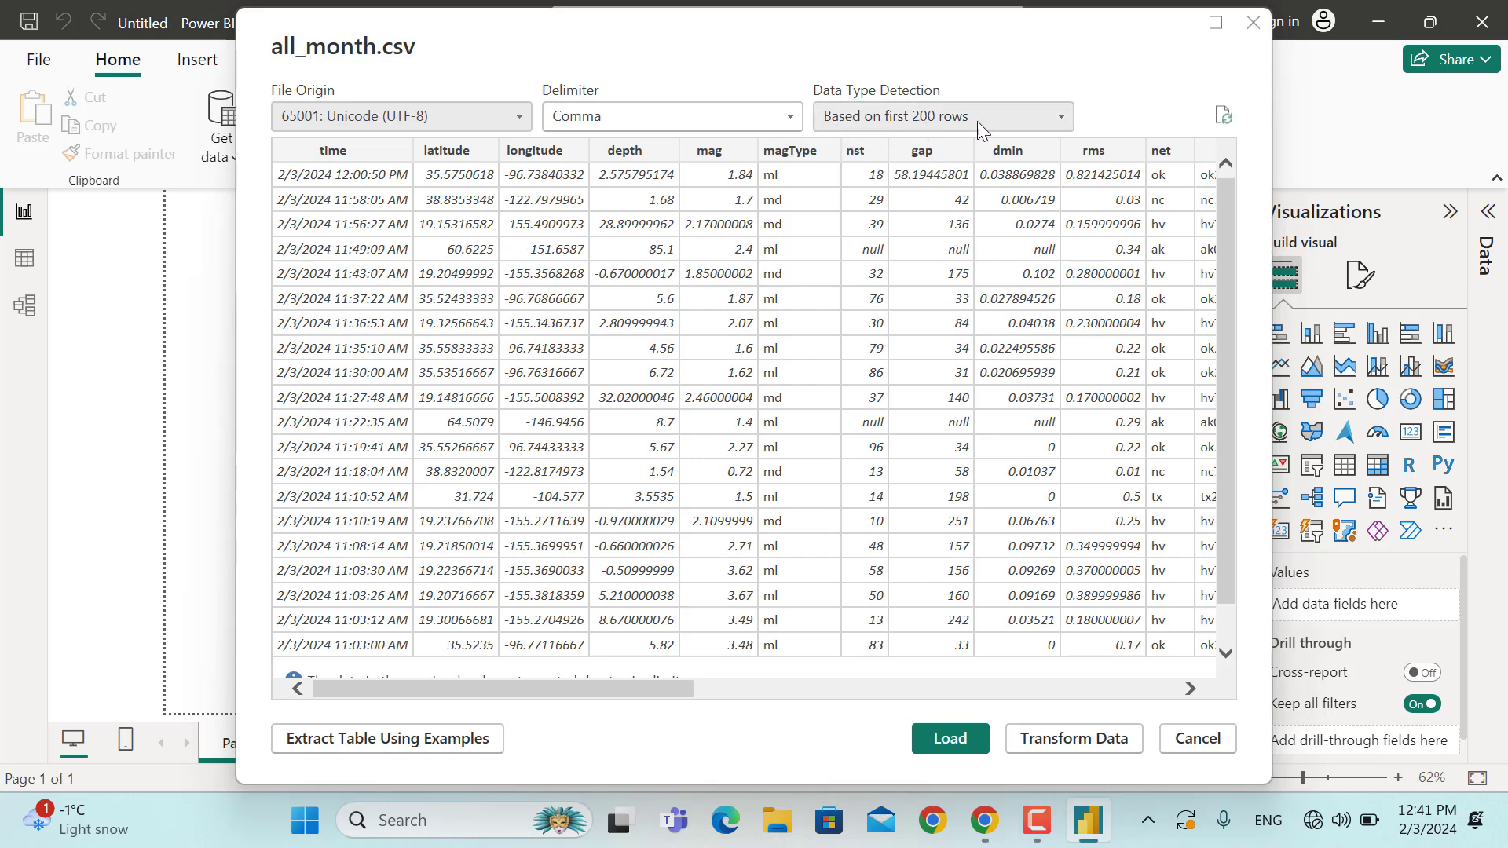
Base data type detection on the entire dataset, keep Comma as the delimiter, and send the data to the query editor for transformation
click(1054, 119)
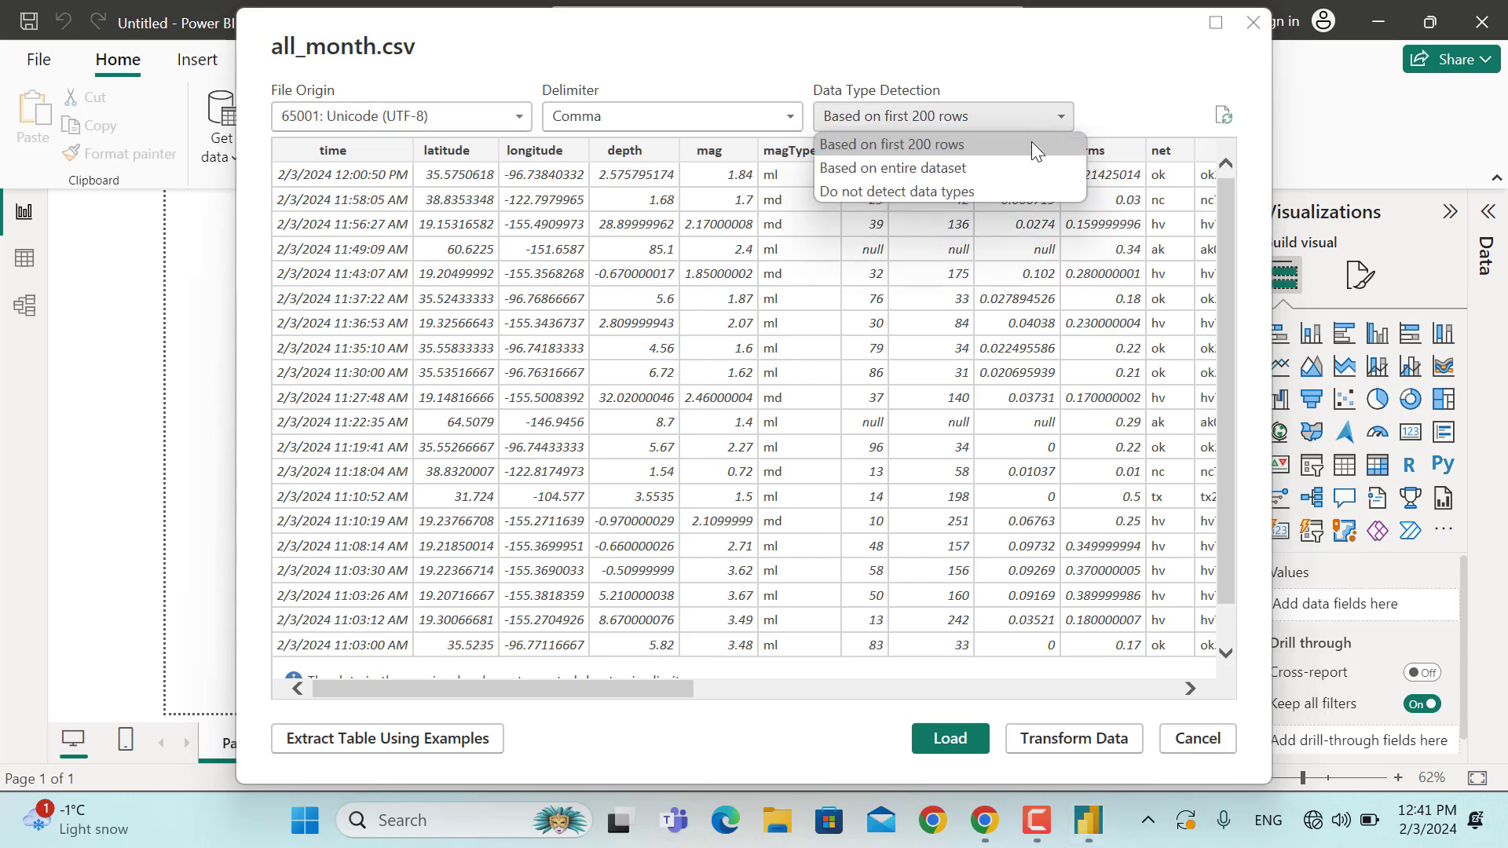
click(893, 173)
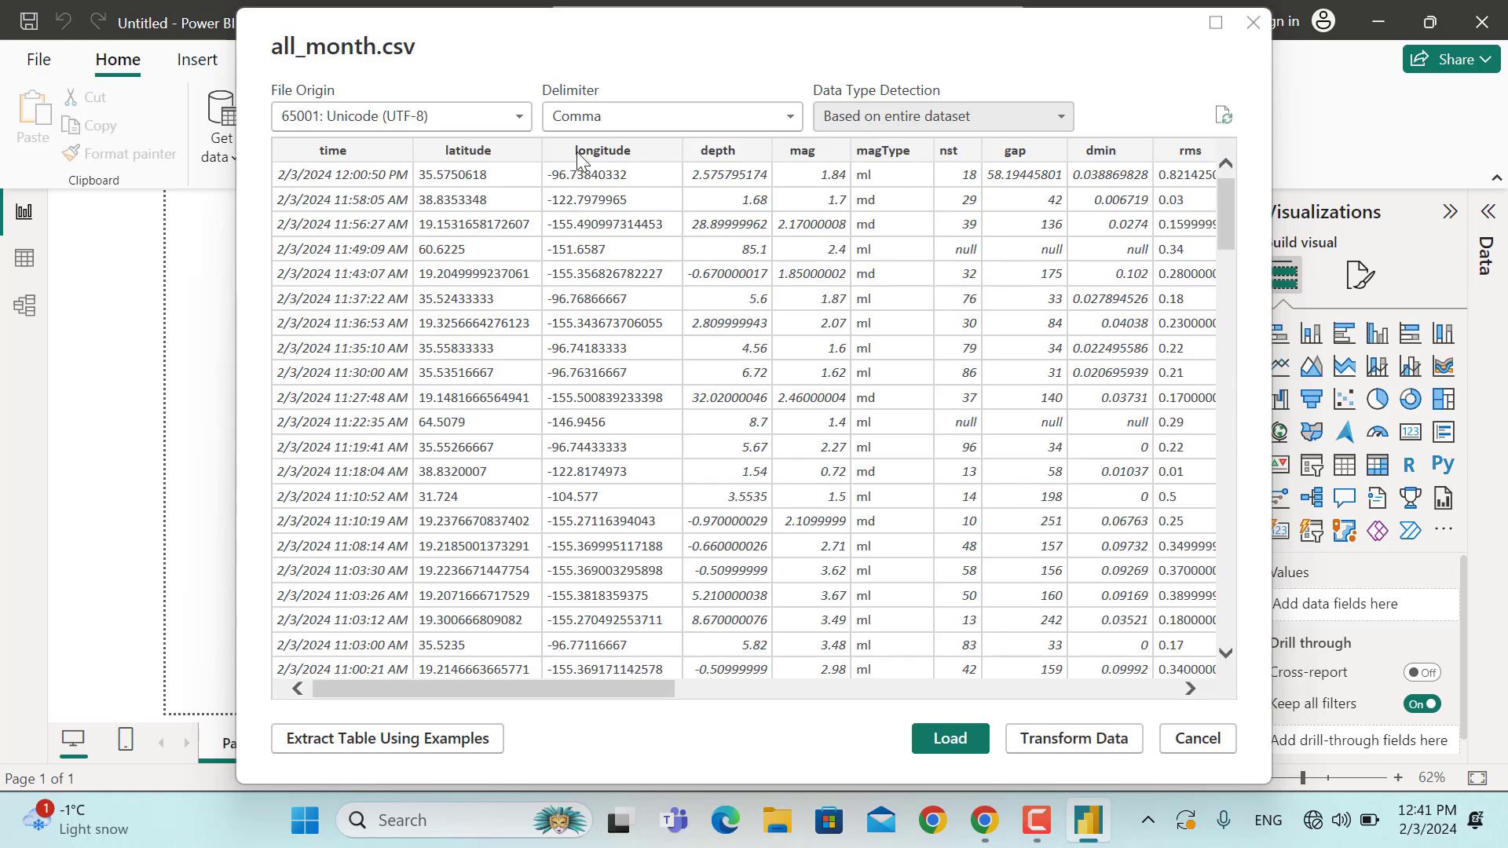
click(654, 123)
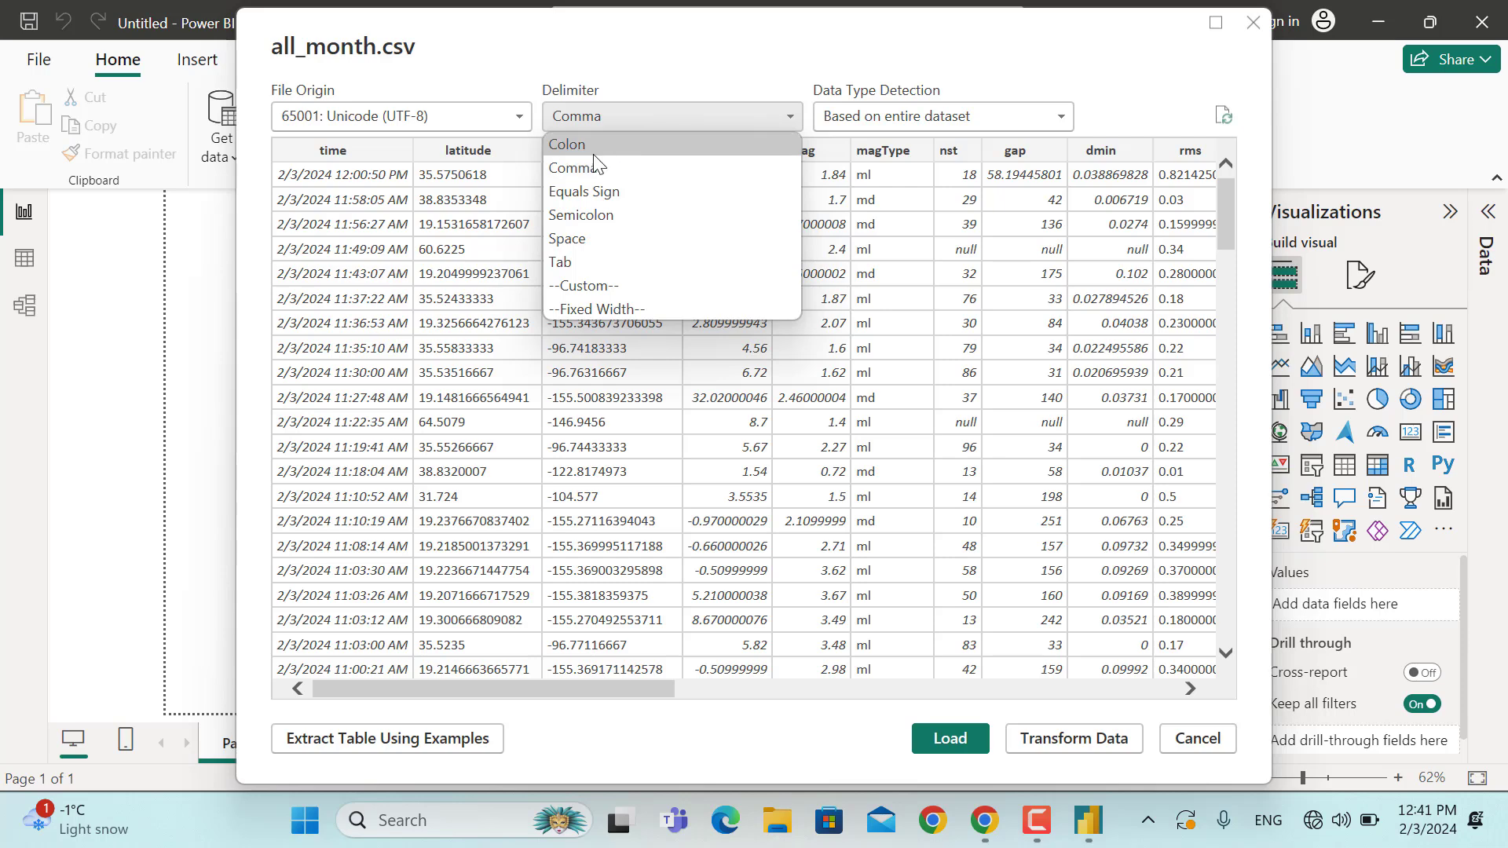
click(561, 173)
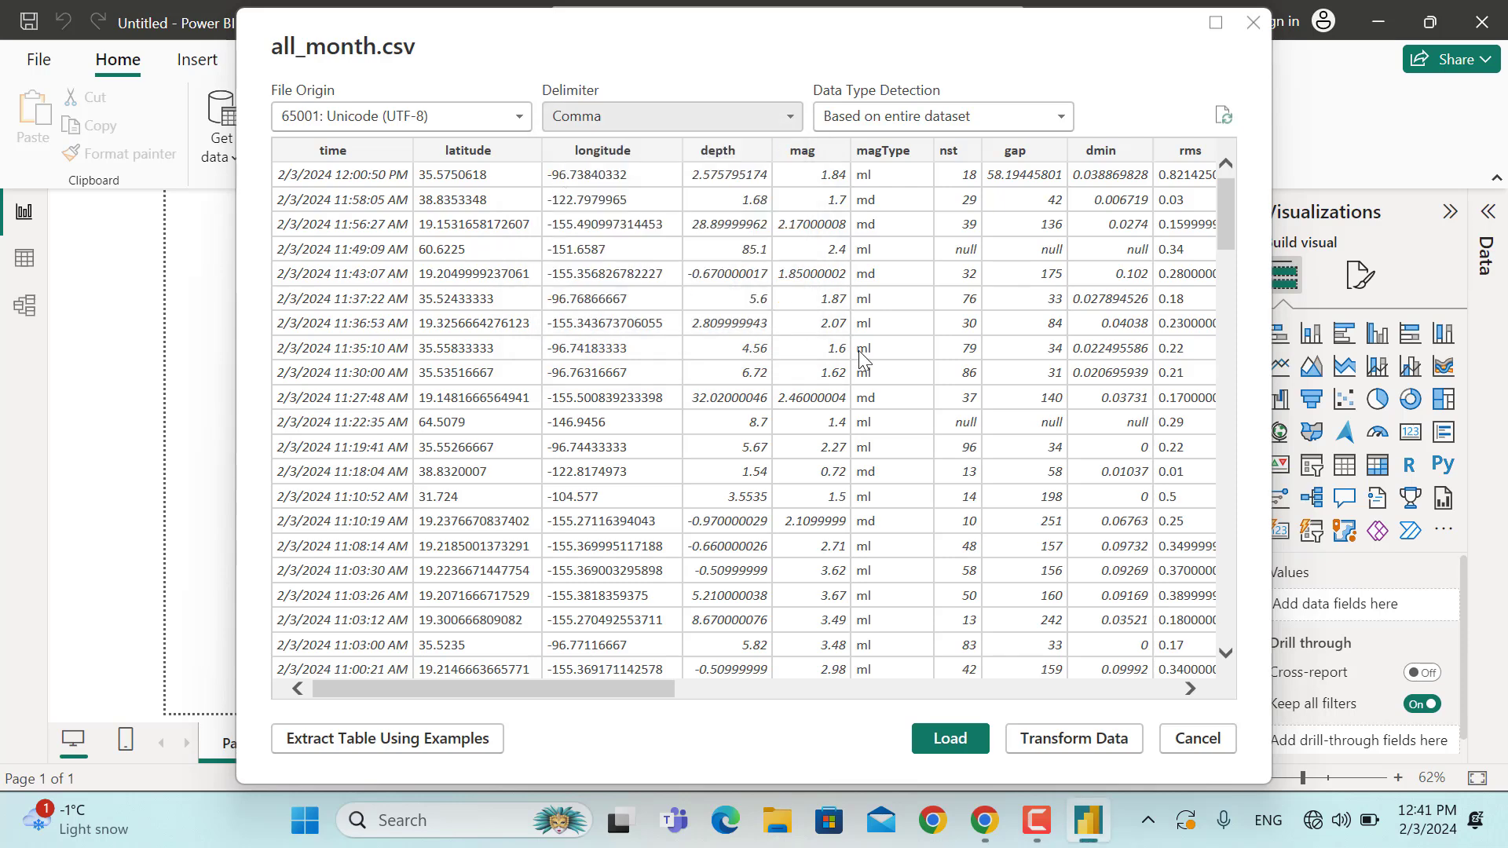
click(1062, 743)
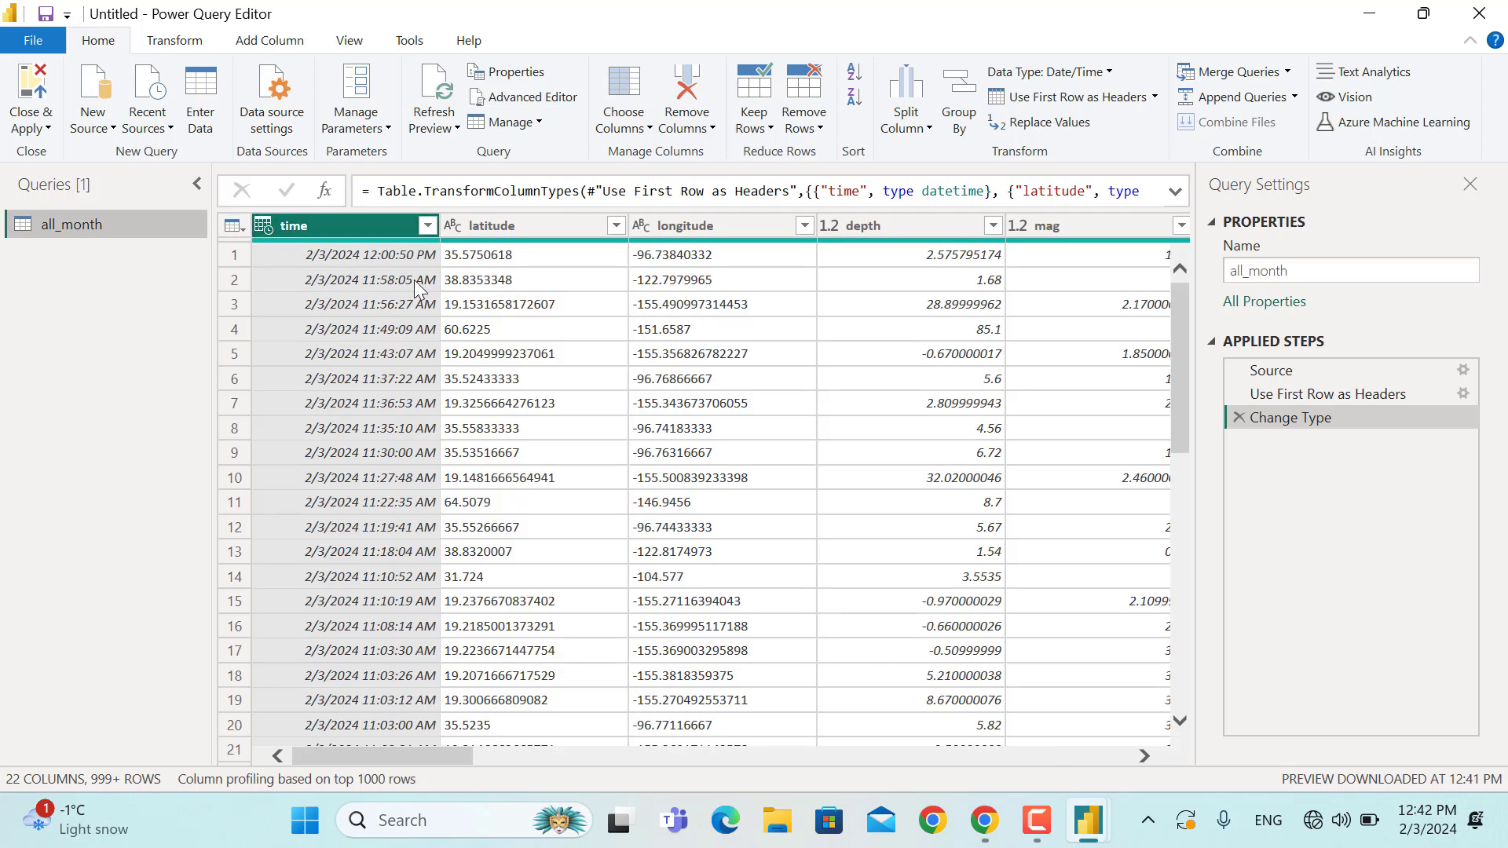
Convert the latitude and longitude columns to Decimal Number, adding the conversion as a new step
click(450, 228)
click(472, 253)
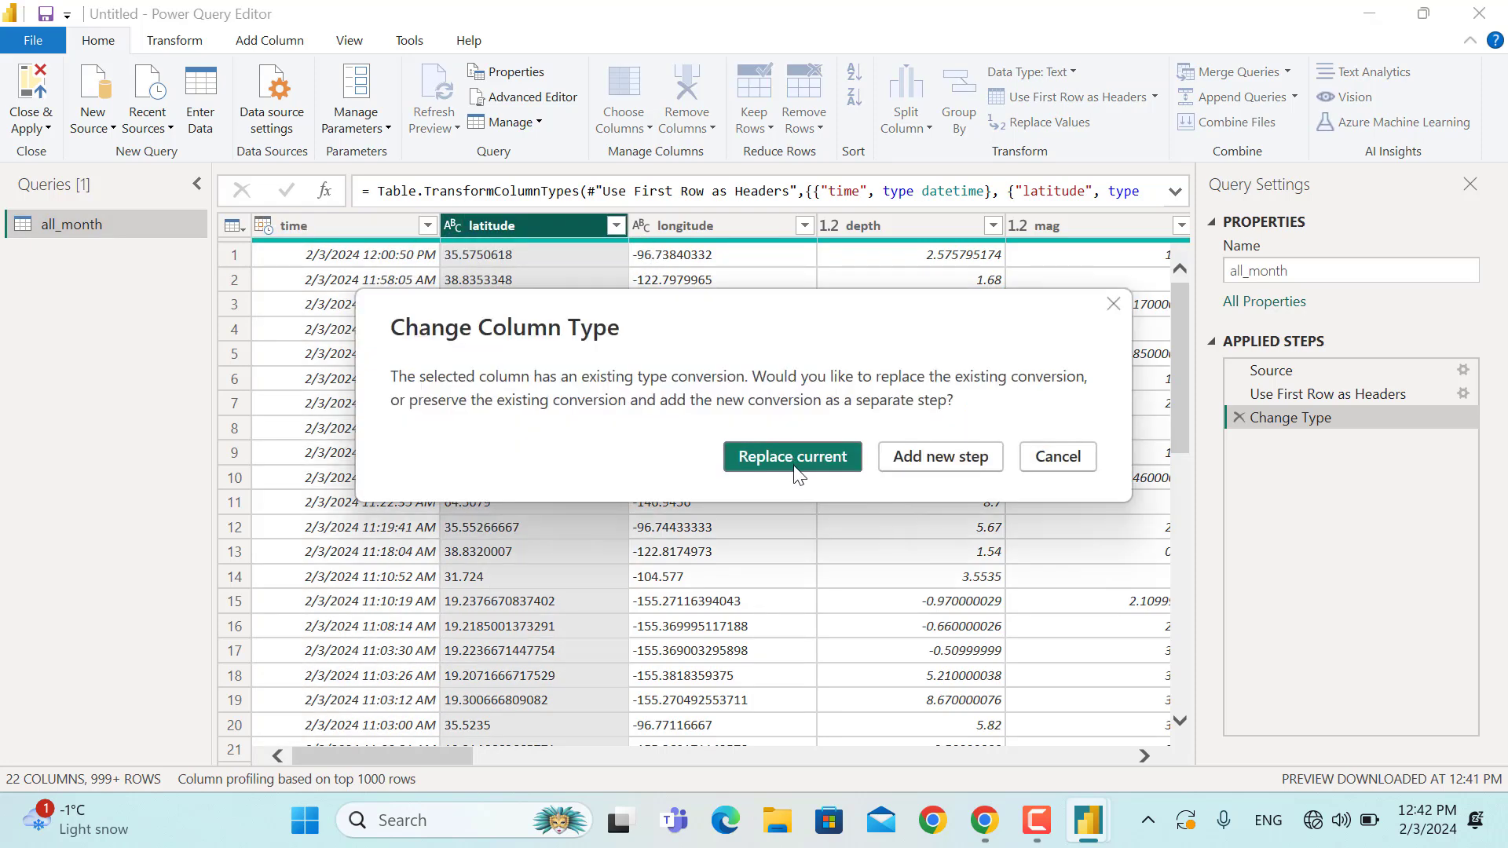
click(940, 462)
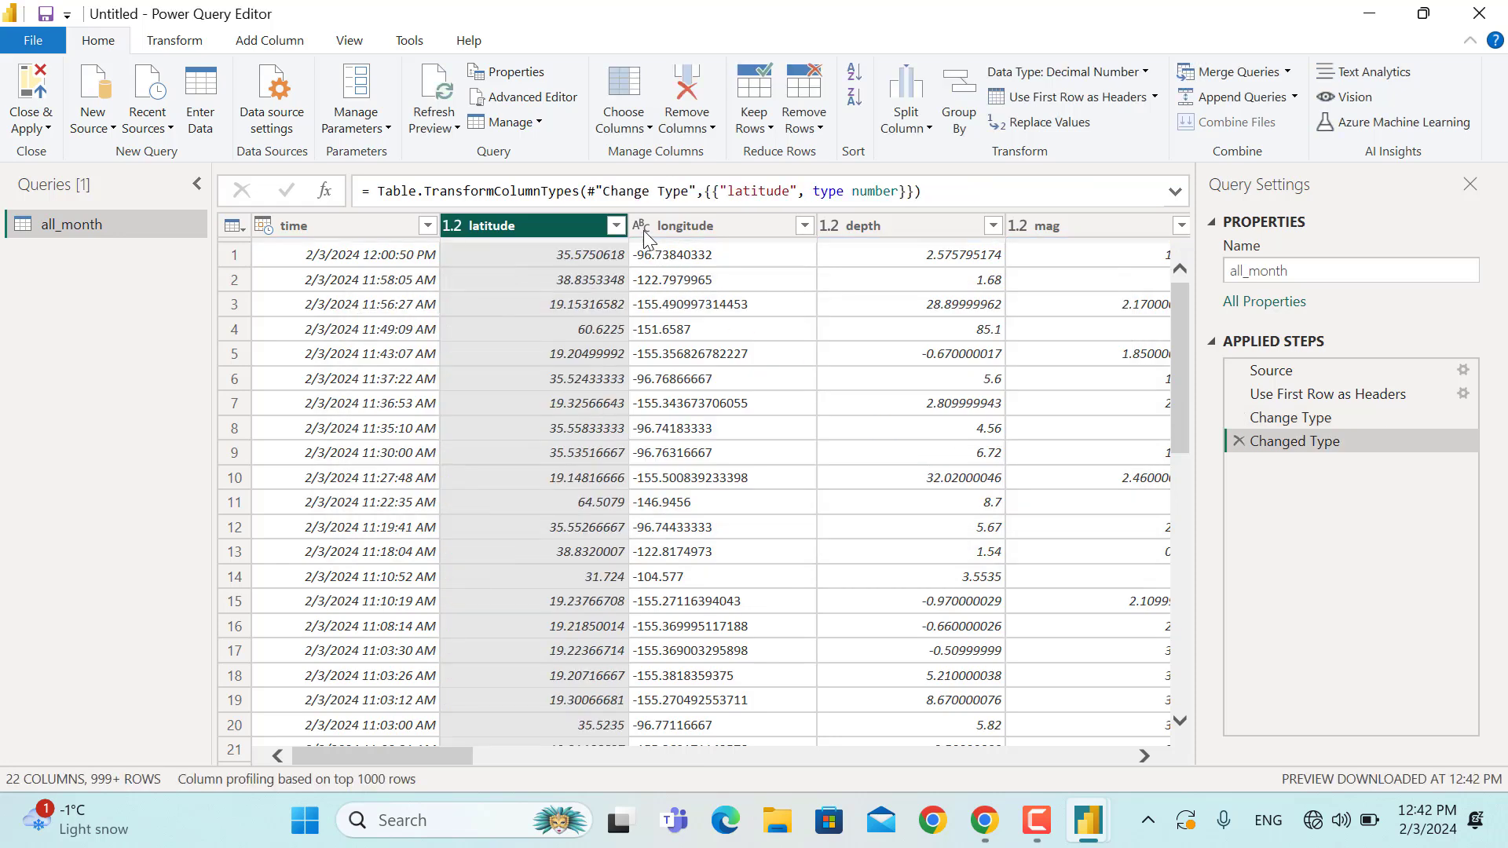
click(640, 226)
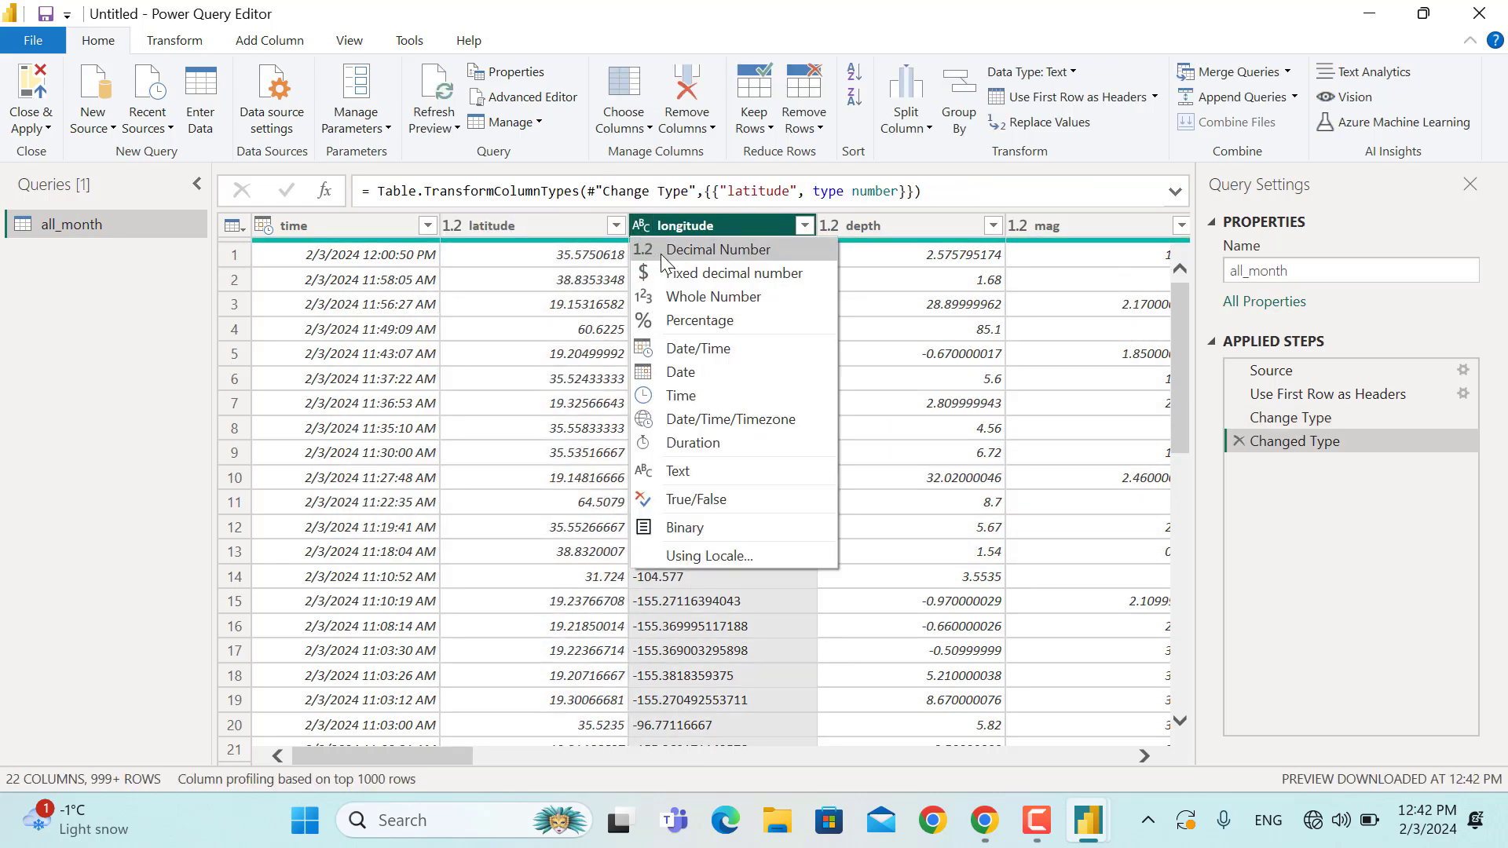
click(724, 249)
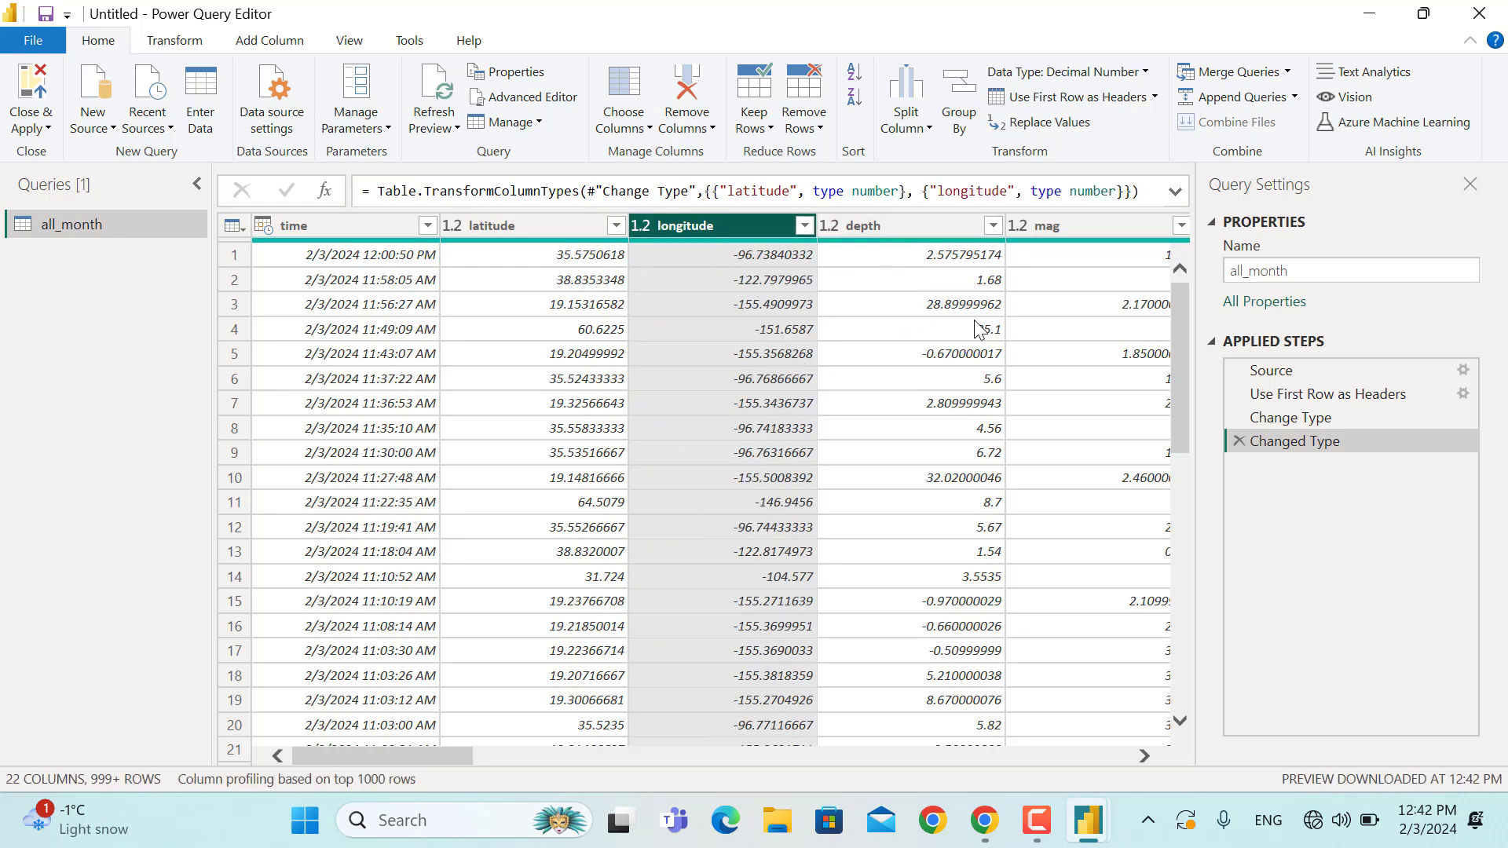
Check the data types of the remaining columns, and apply the query changes to load the all_month table into the report
scroll(985, 332, right, 5)
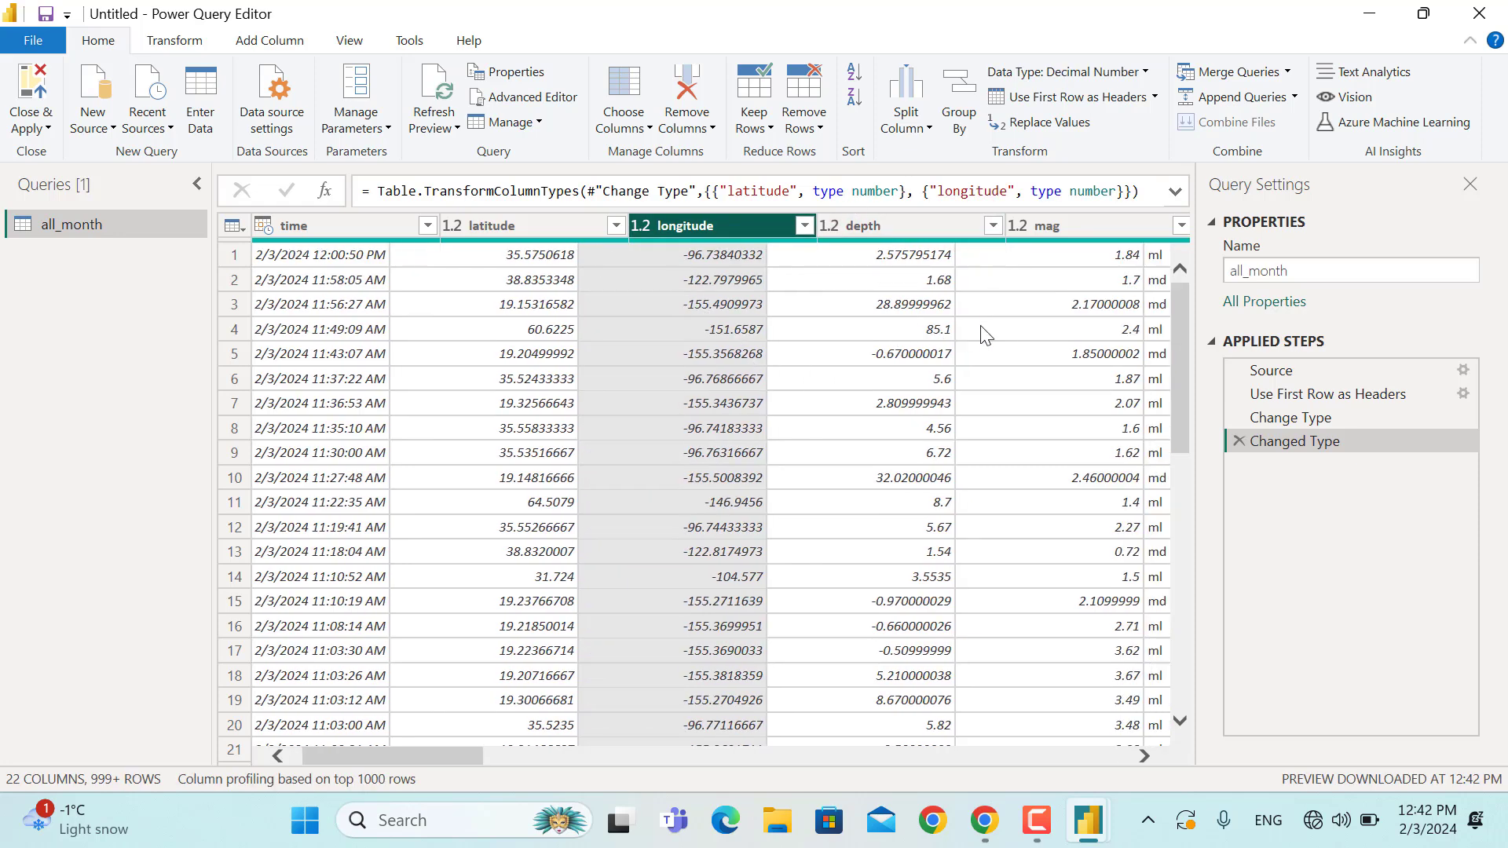
scroll(998, 314, right, 5)
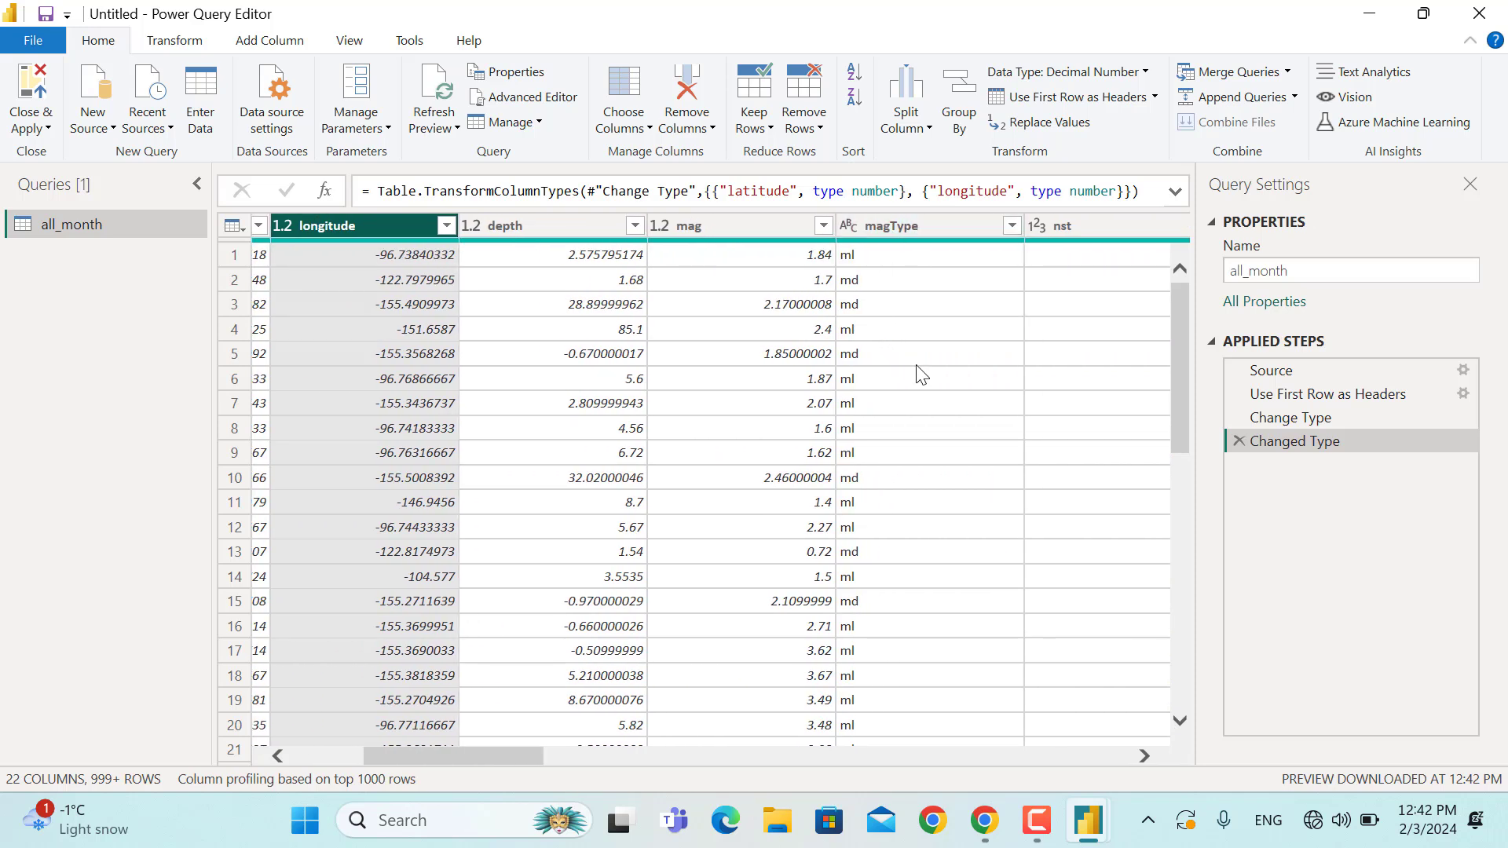
scroll(920, 373, right, 9)
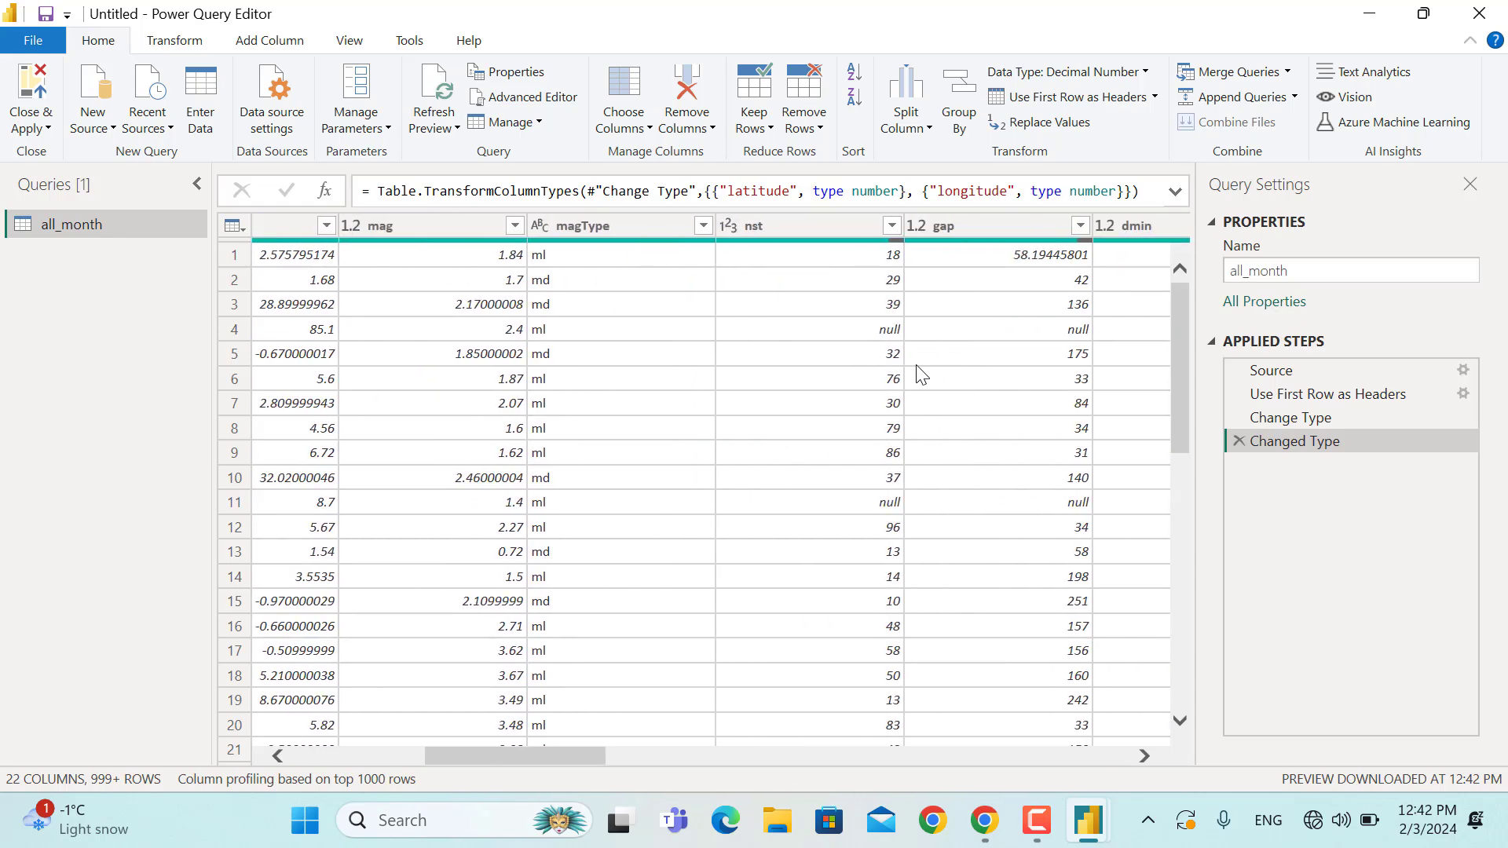
scroll(921, 373, right, 20)
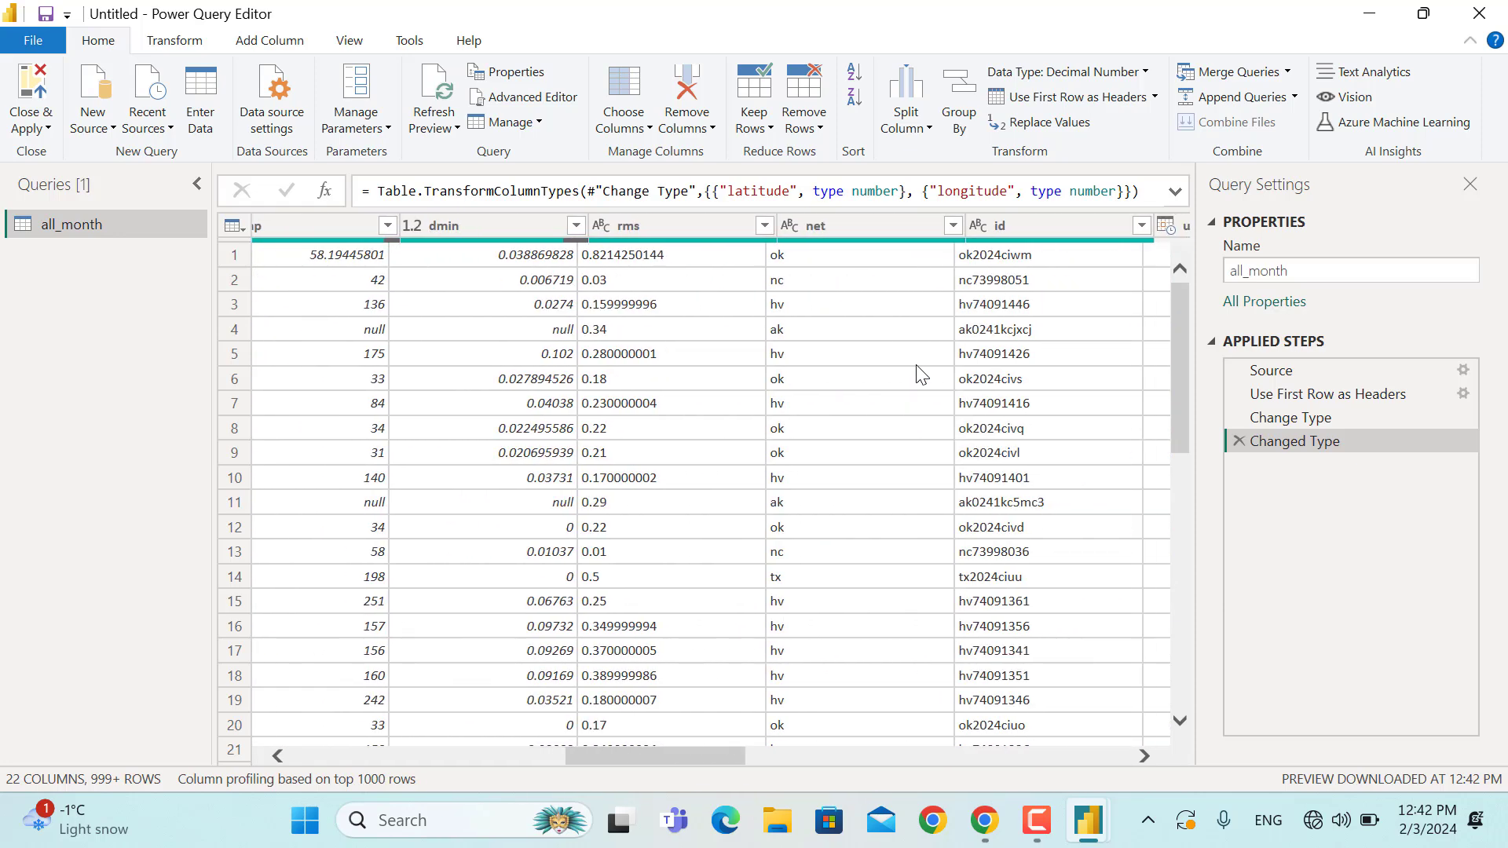
scroll(921, 376, right, 3)
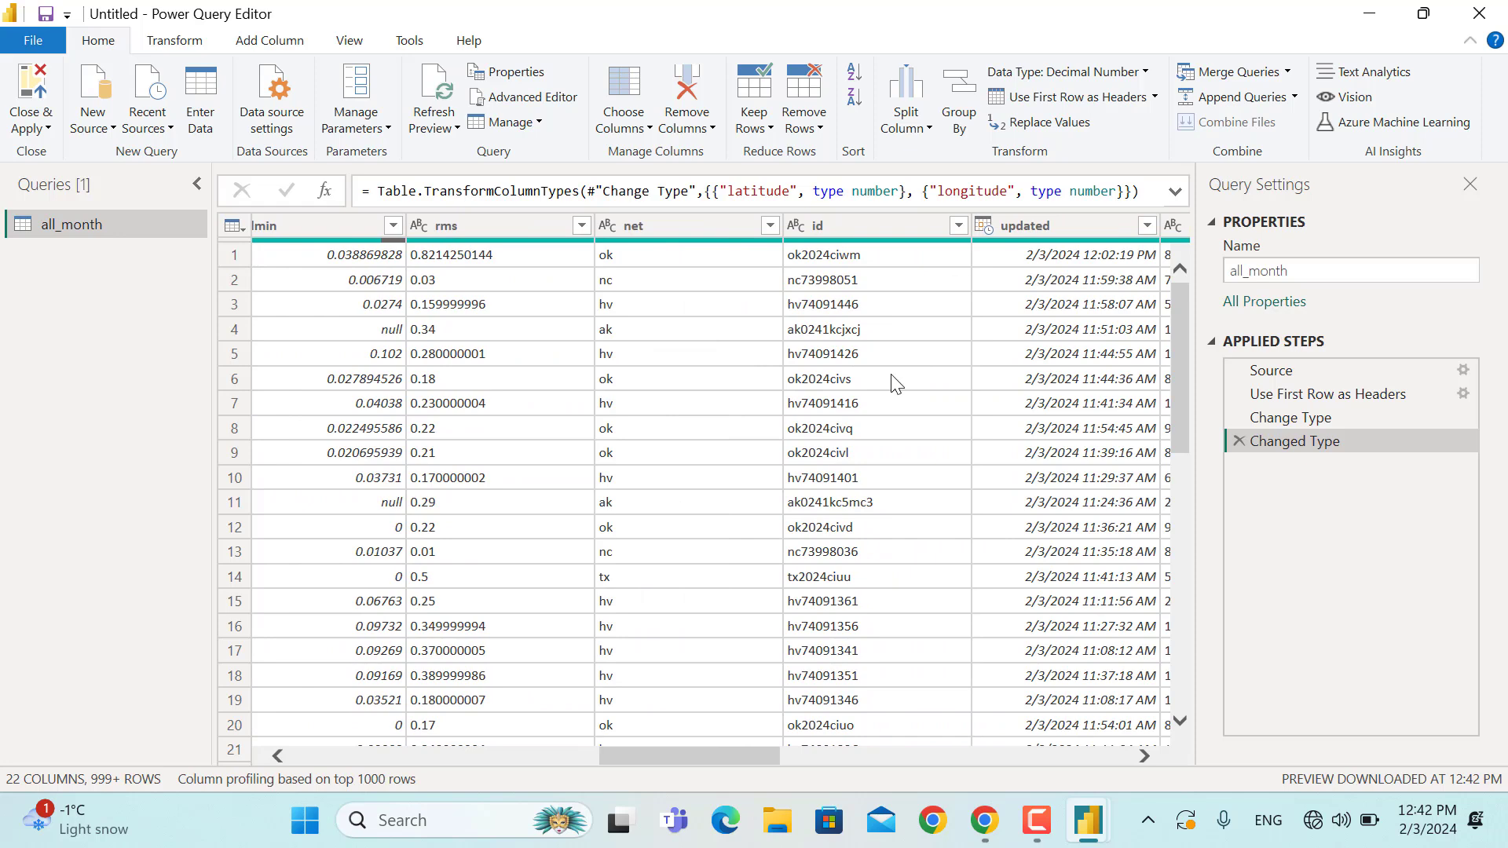
click(35, 85)
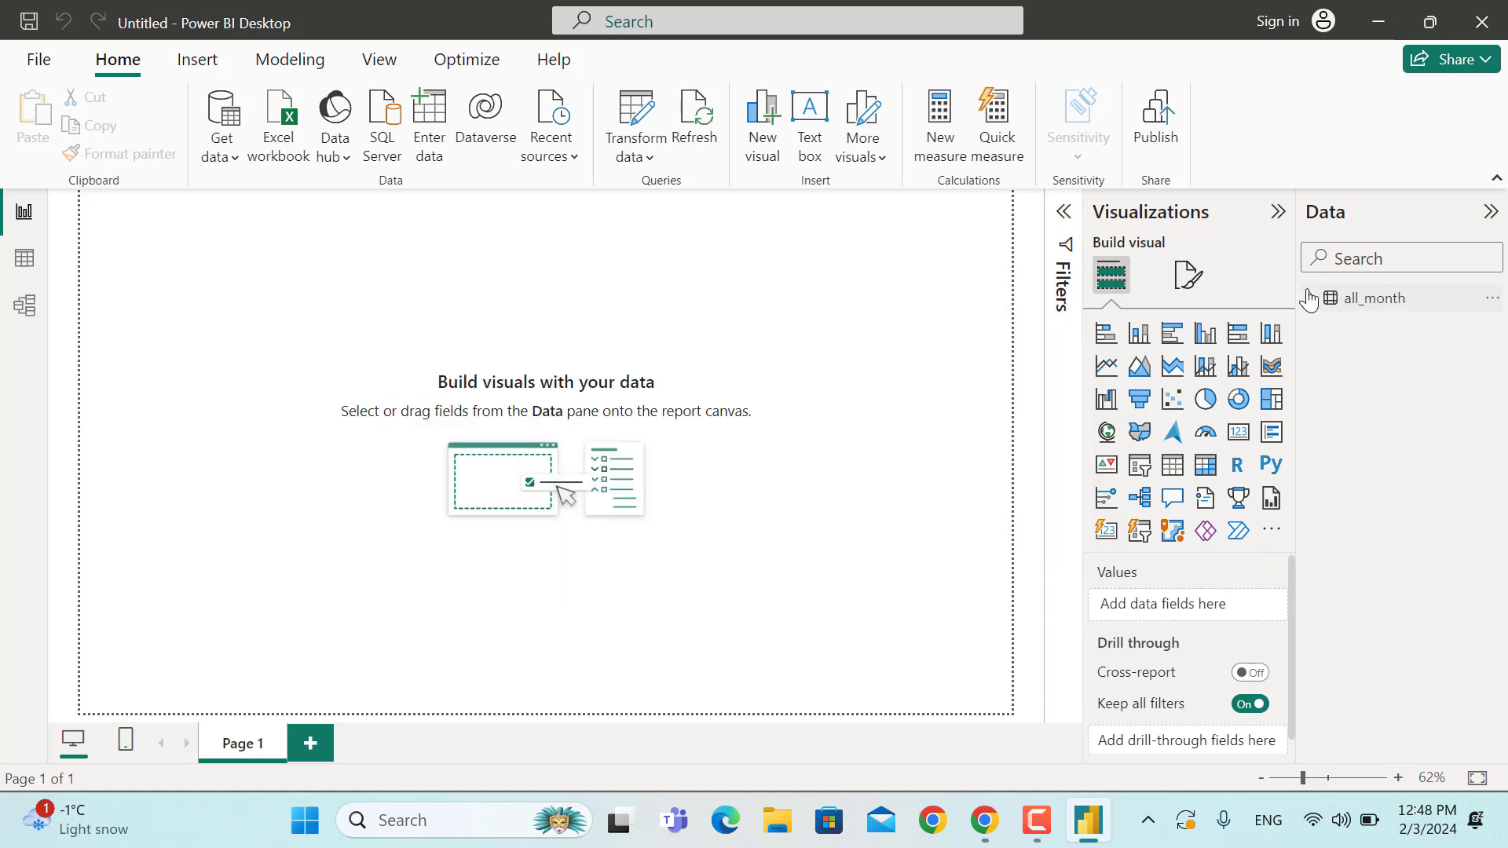
Expand the all_month table's fields, insert a map visual, and enlarge it to fill the whole report page
click(1309, 298)
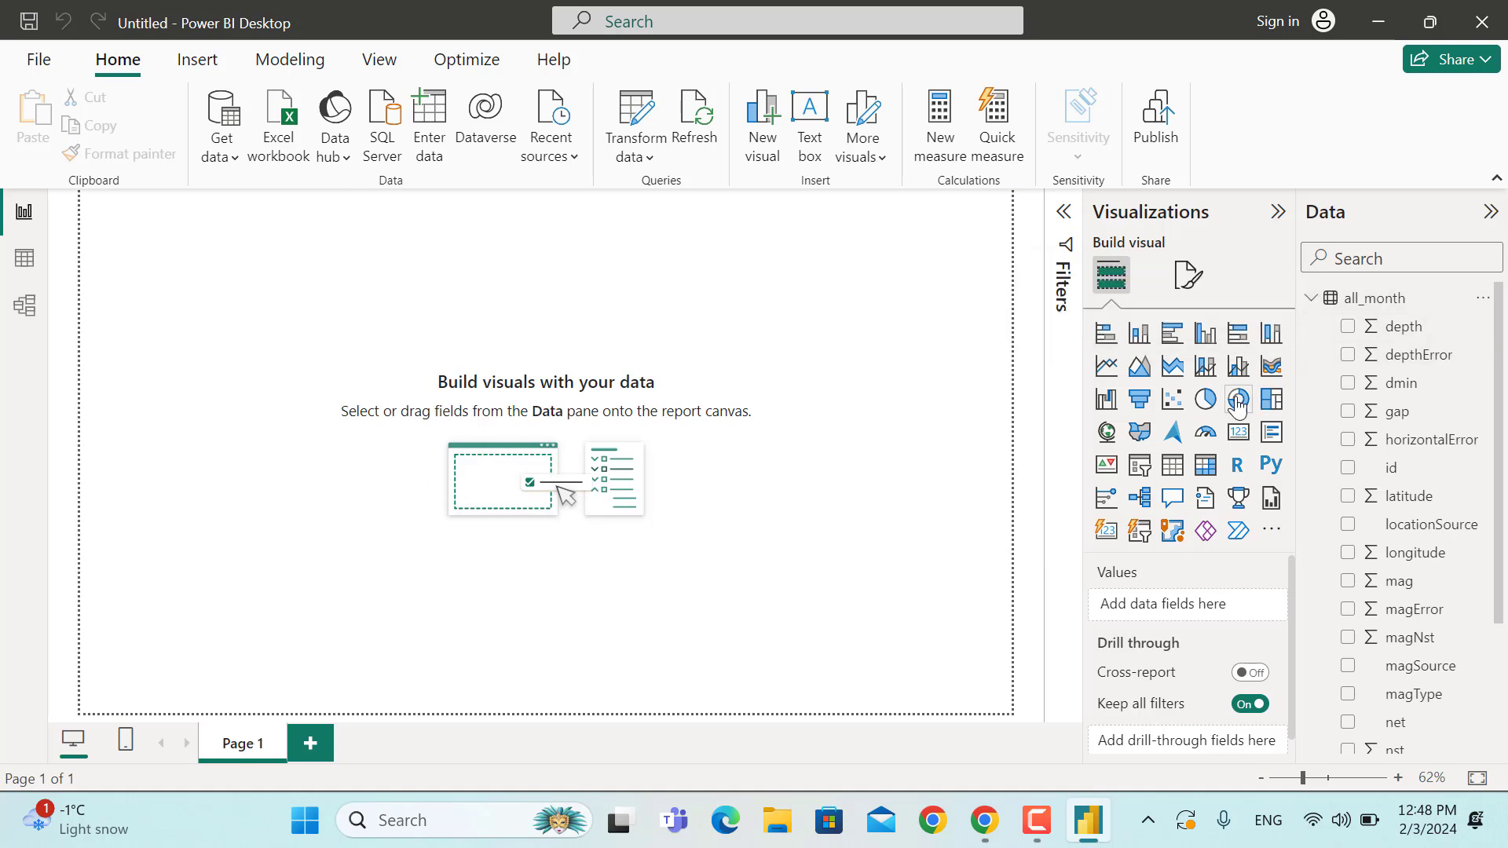
click(1108, 435)
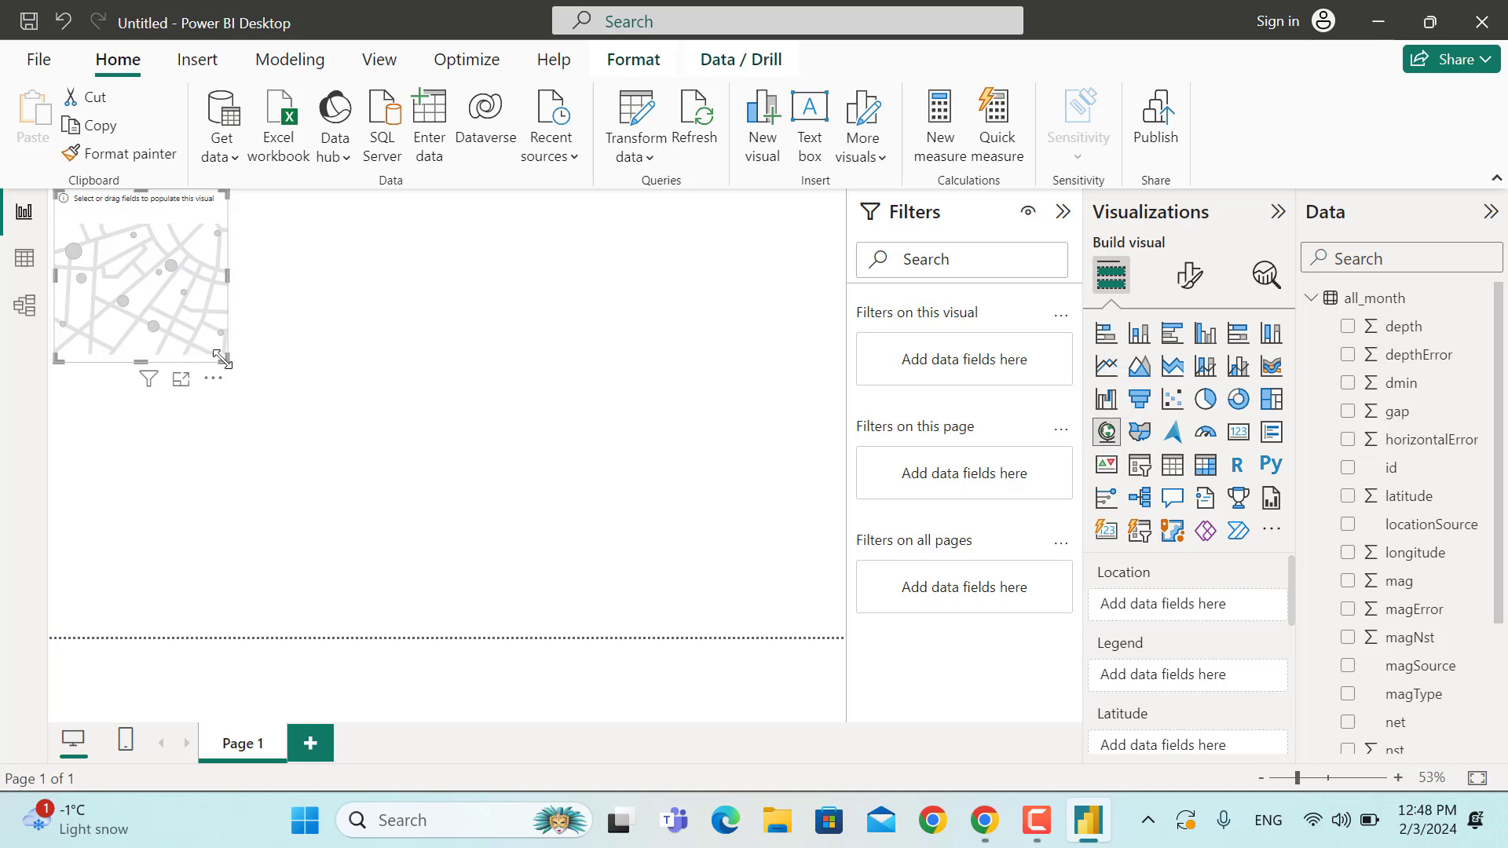
drag(226, 364, 854, 642)
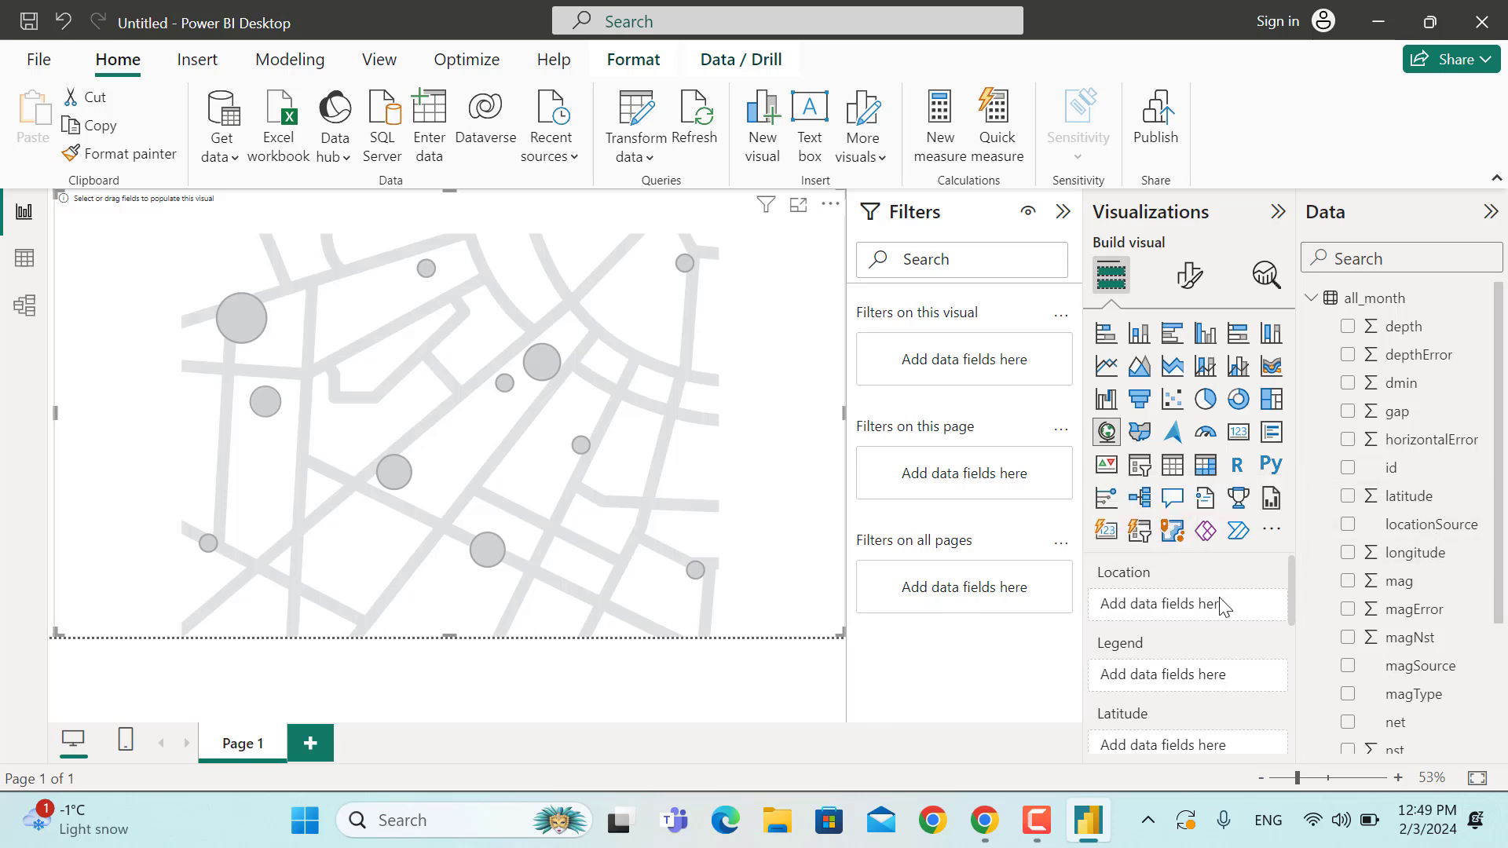
Assign the latitude and longitude fields to the map's Latitude and Longitude
scroll(1222, 606, down, 1)
drag(1431, 497, 1229, 672)
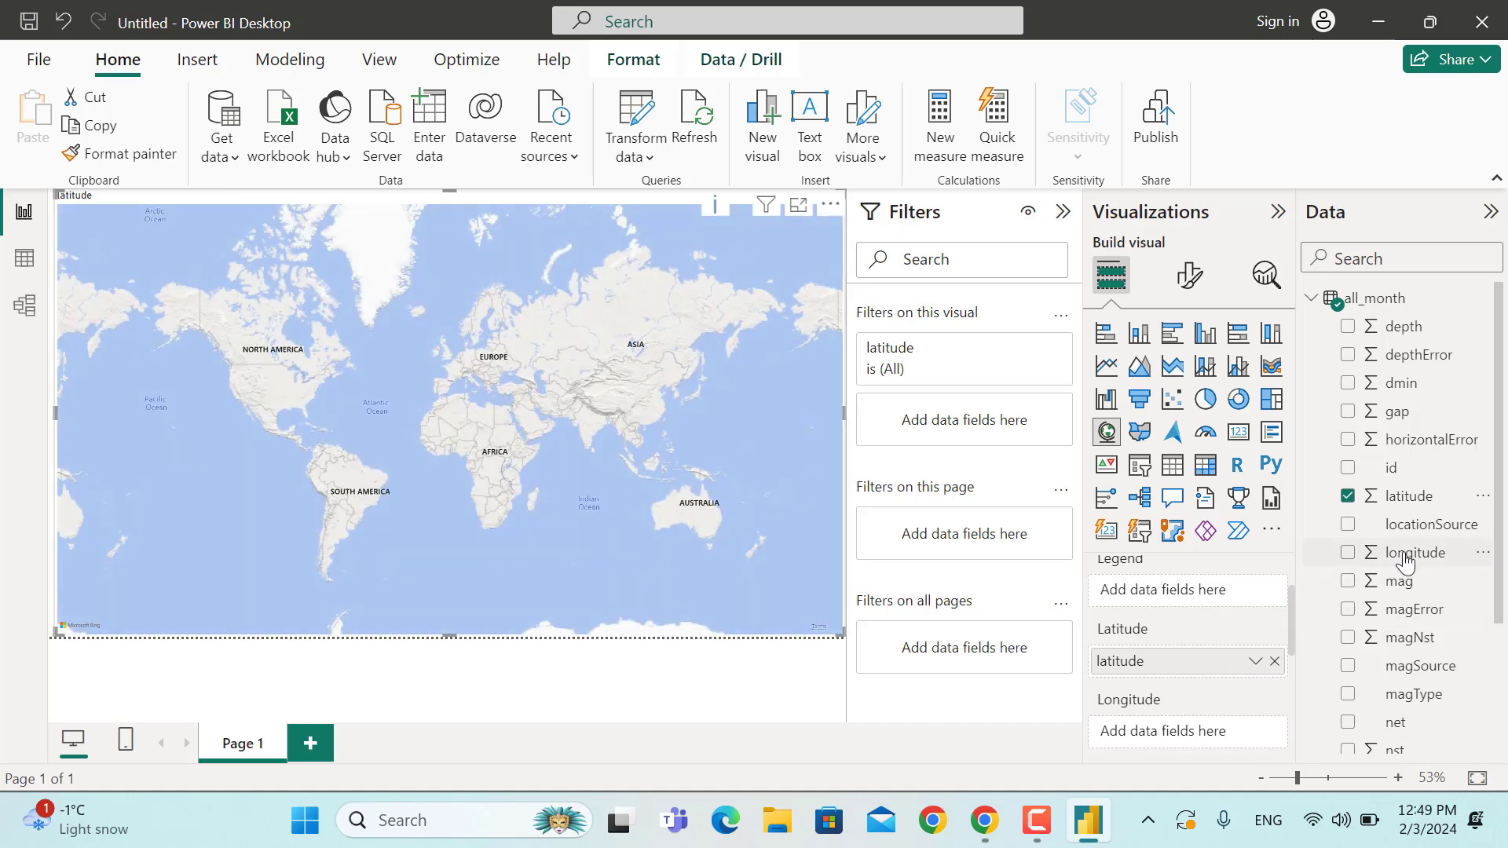
drag(1406, 559, 1209, 745)
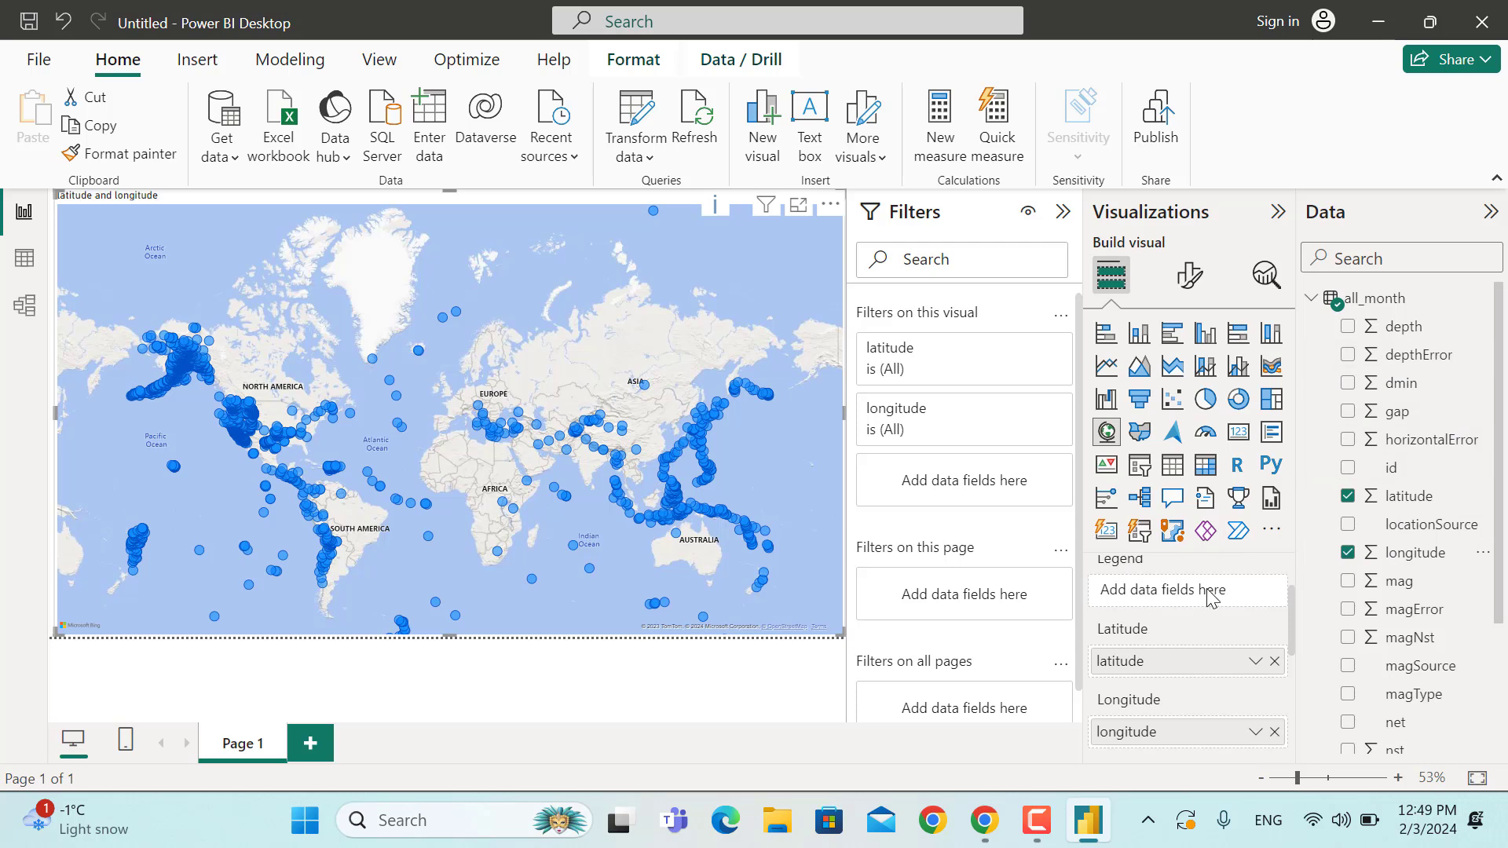
Size the map's bubbles by the depth field and deselect the map
scroll(1209, 599, down, 2)
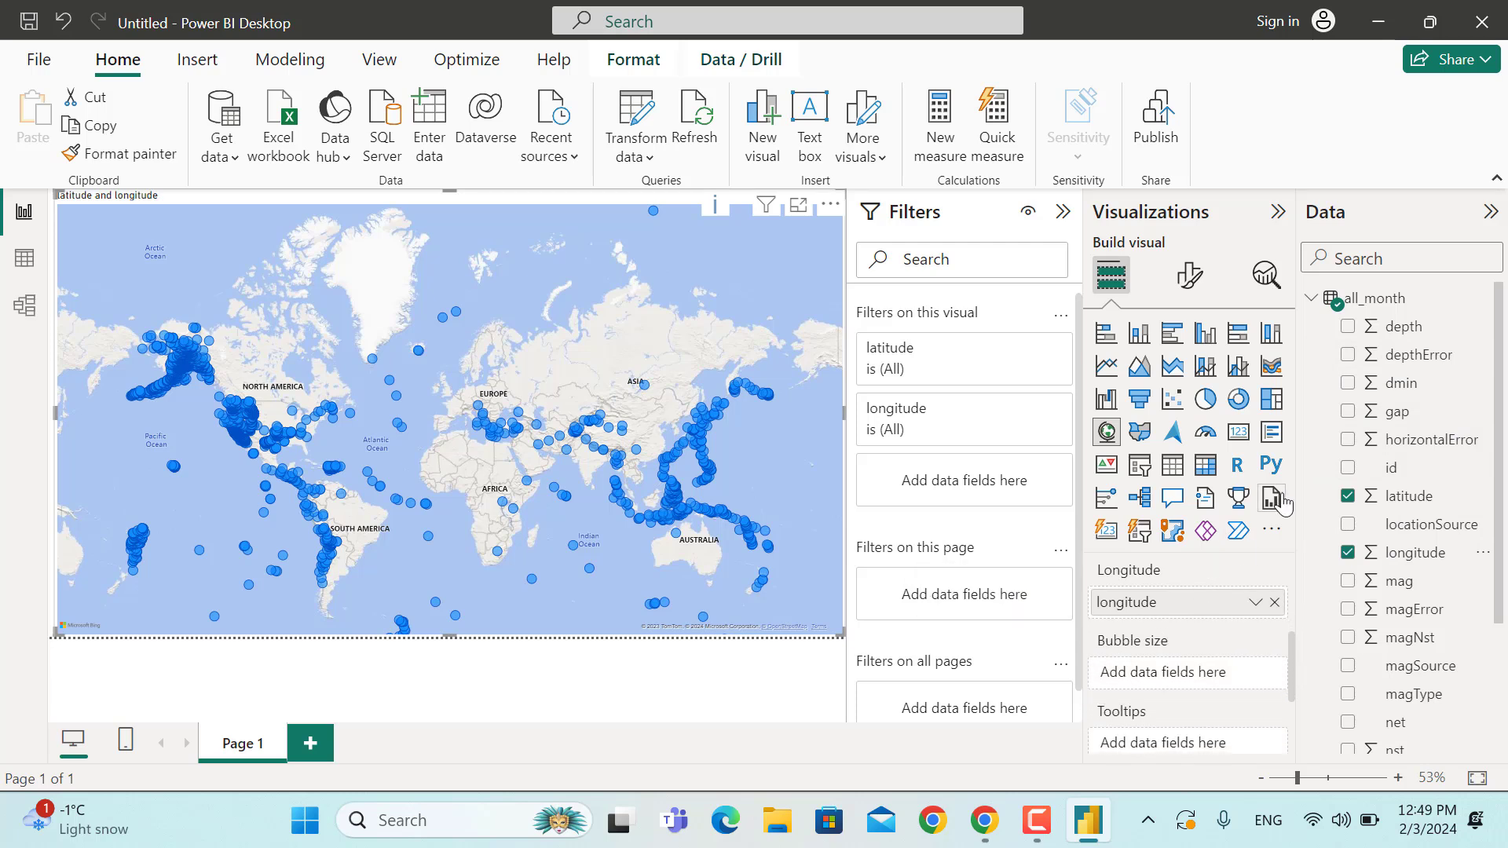
drag(1411, 332, 1202, 674)
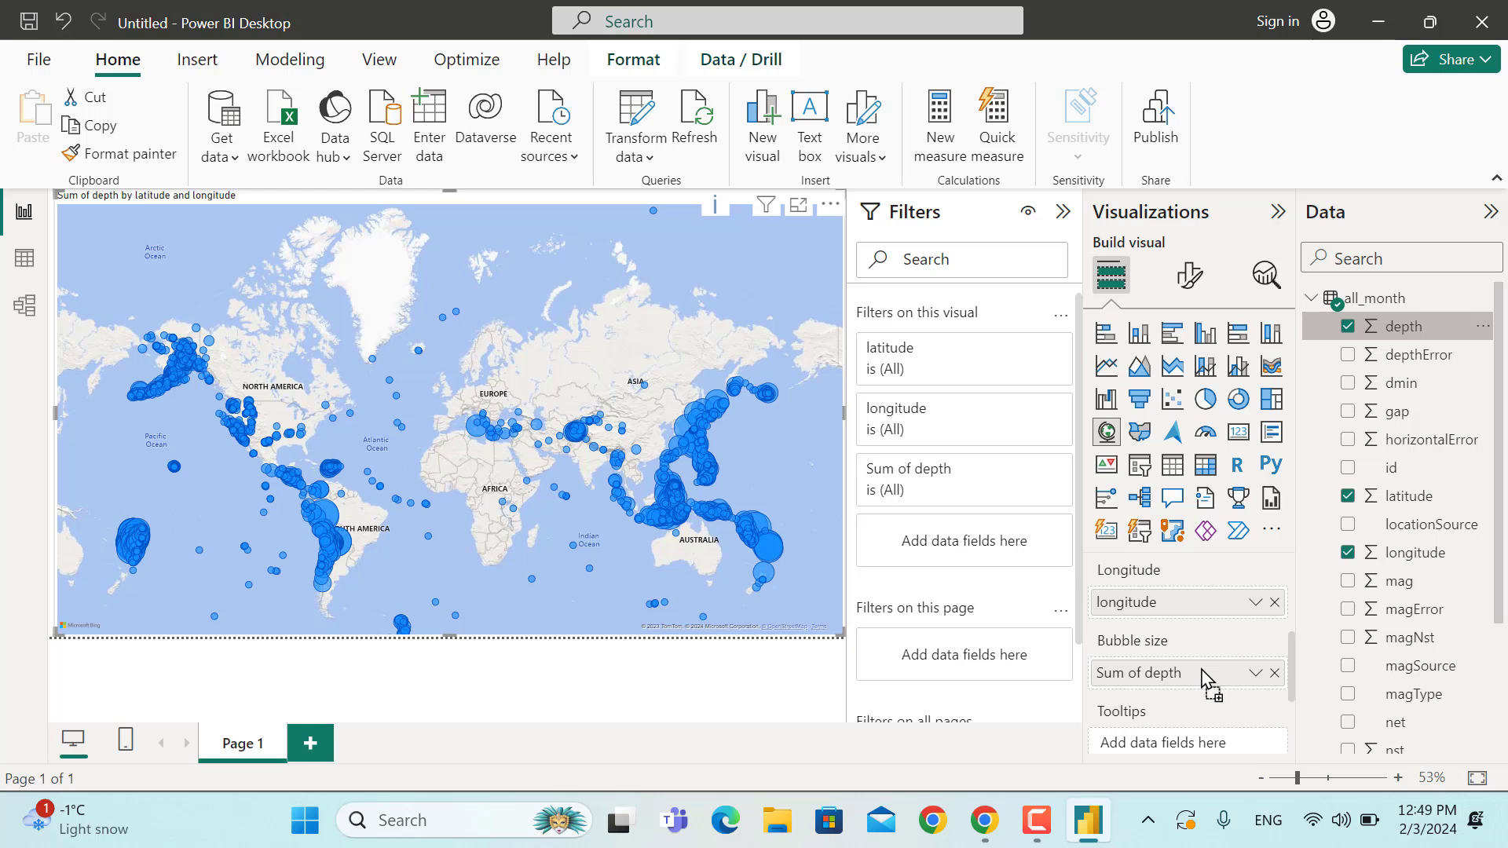
drag(1207, 675, 1202, 676)
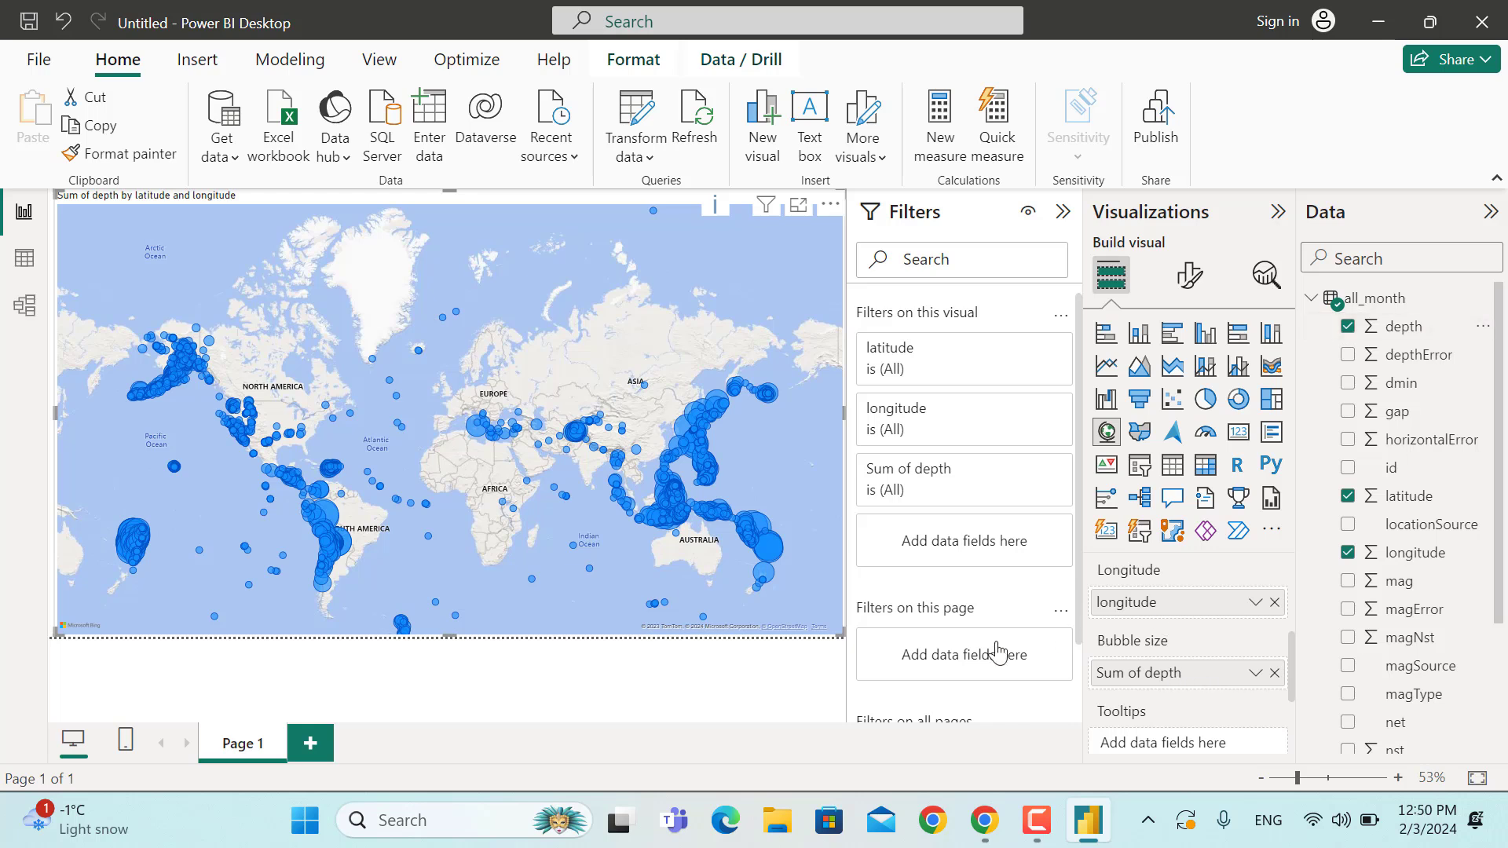
click(816, 690)
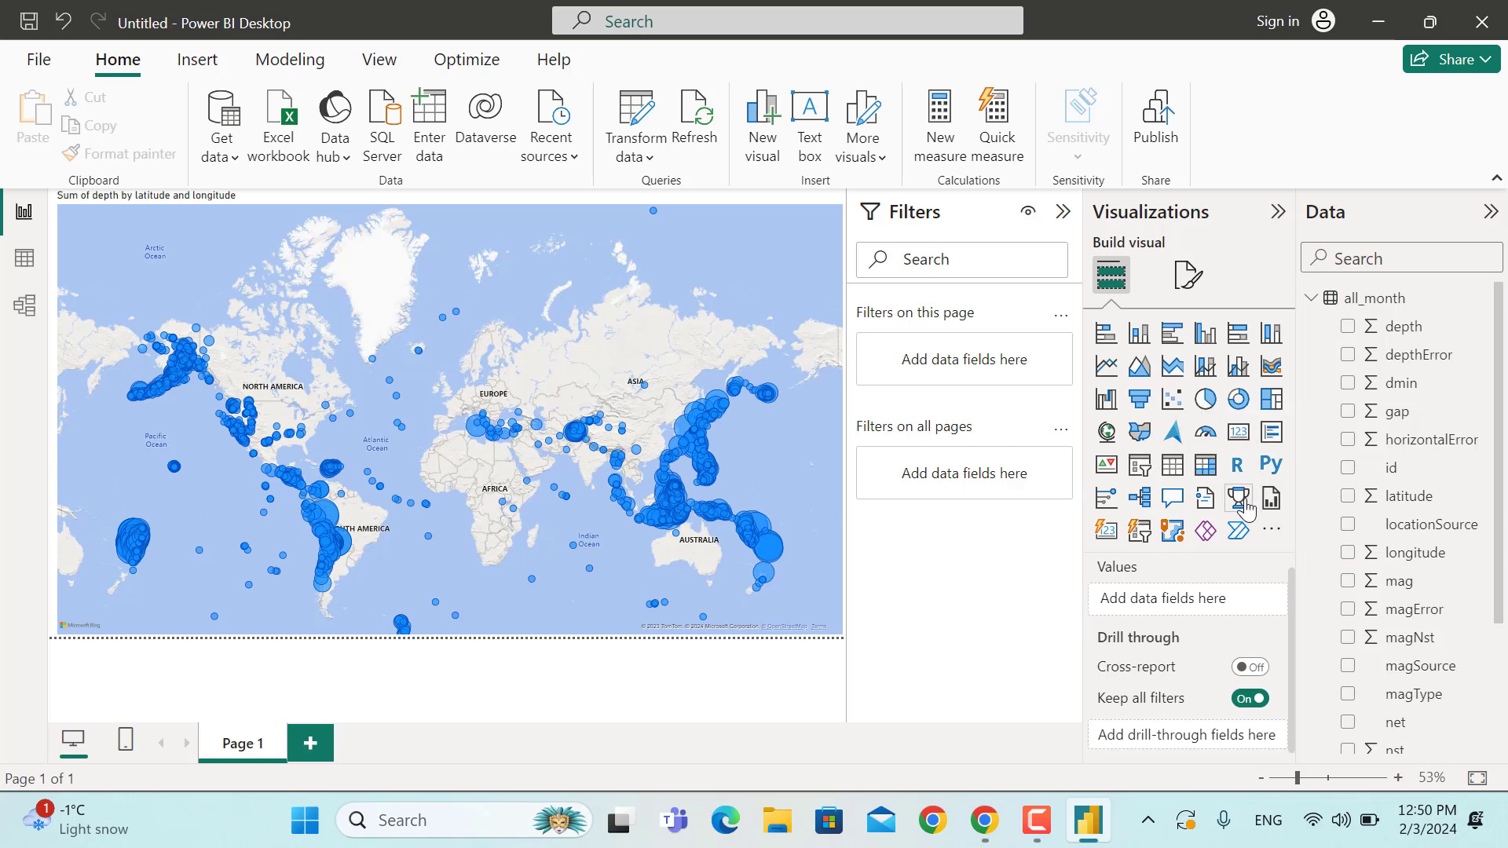
Add a slicer on the Day level of the time field's date hierarchy and limit its range to days 1 to 7
click(1140, 467)
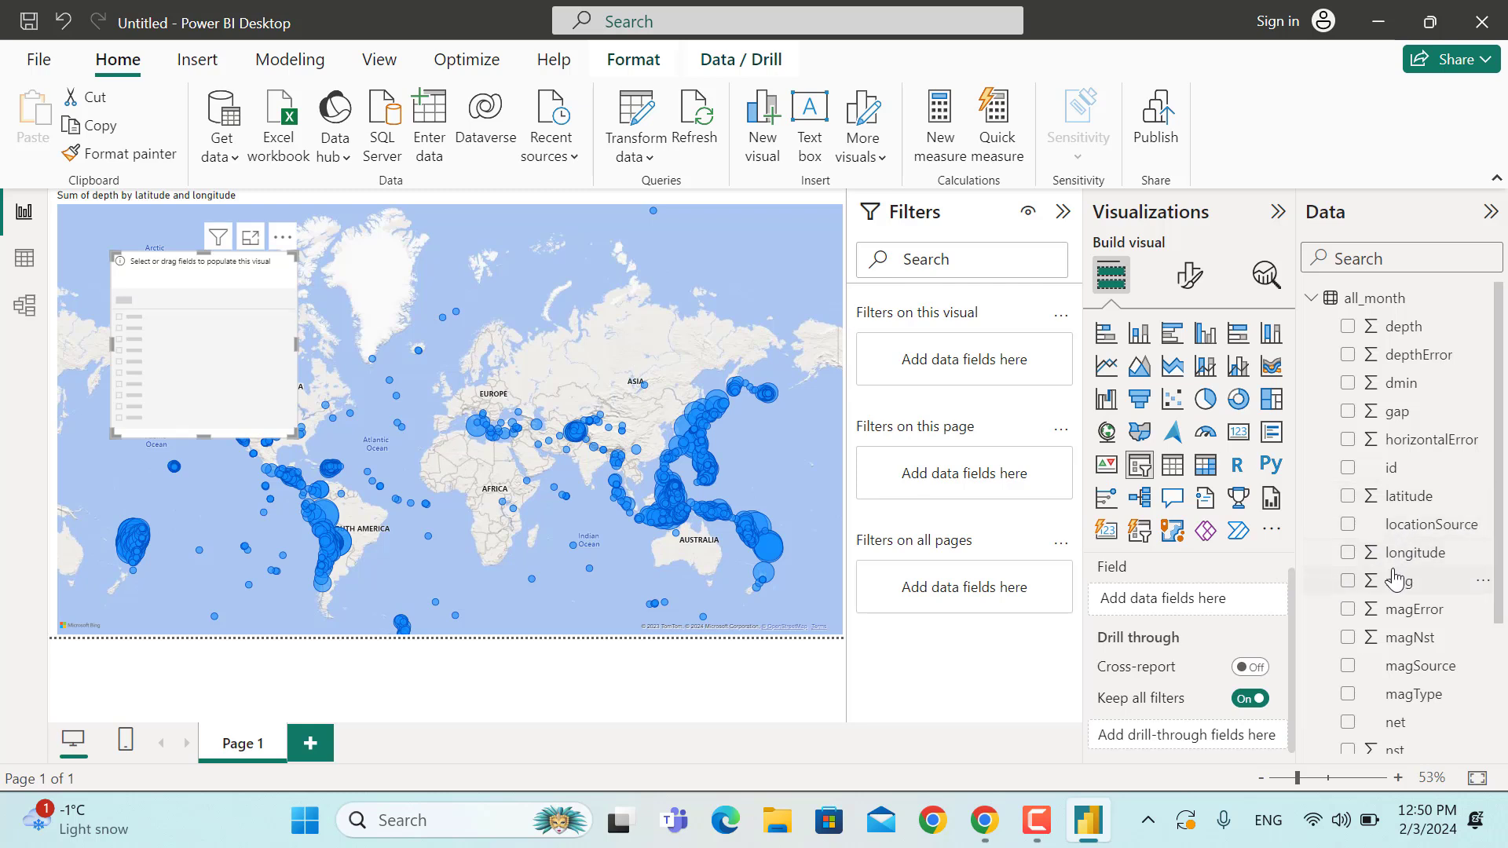
scroll(1396, 580, down, 3)
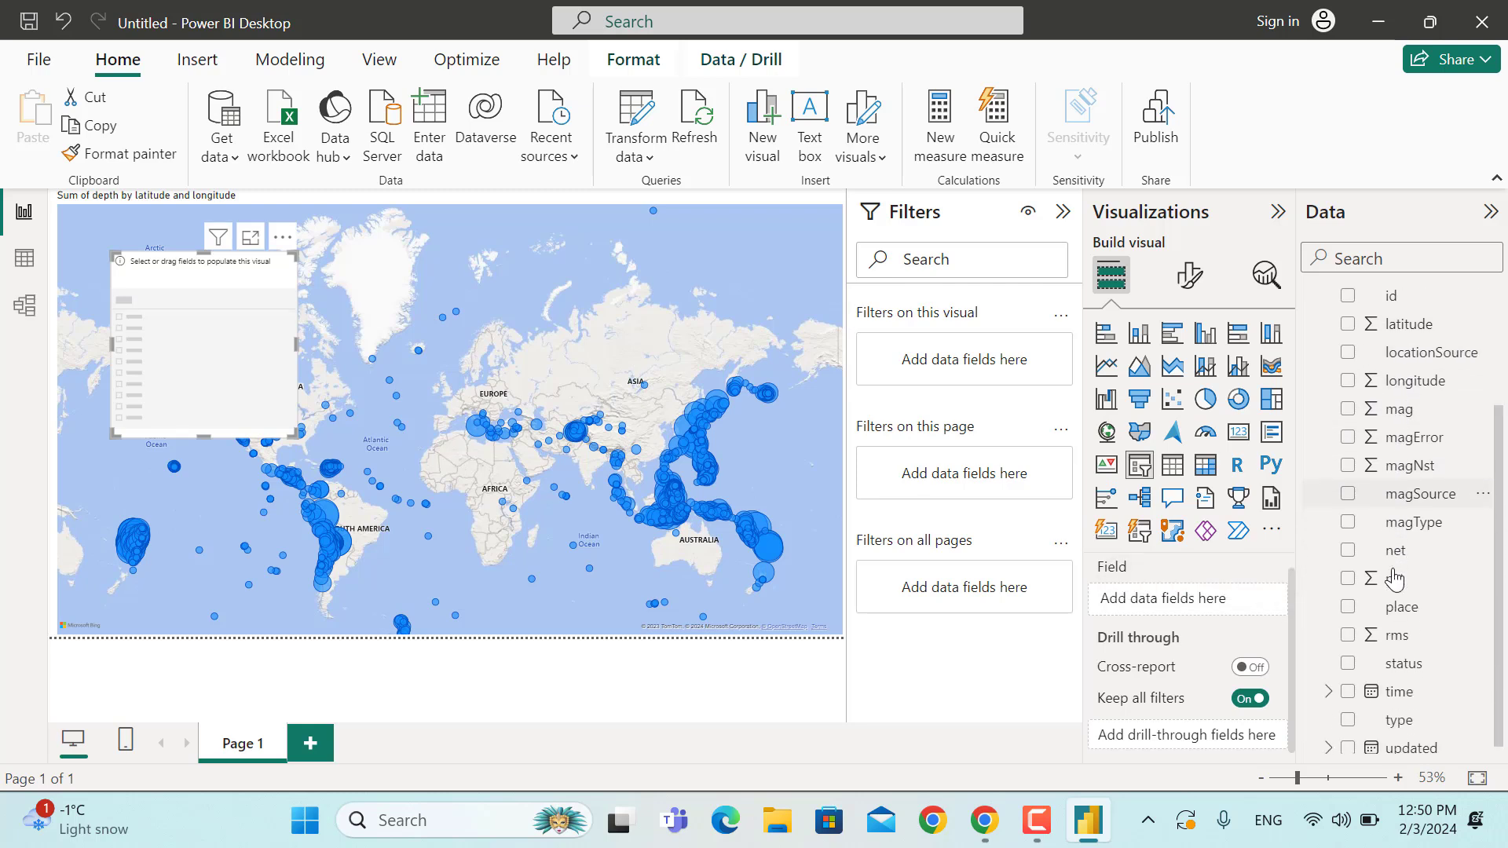
click(1328, 683)
scroll(1337, 688, down, 1)
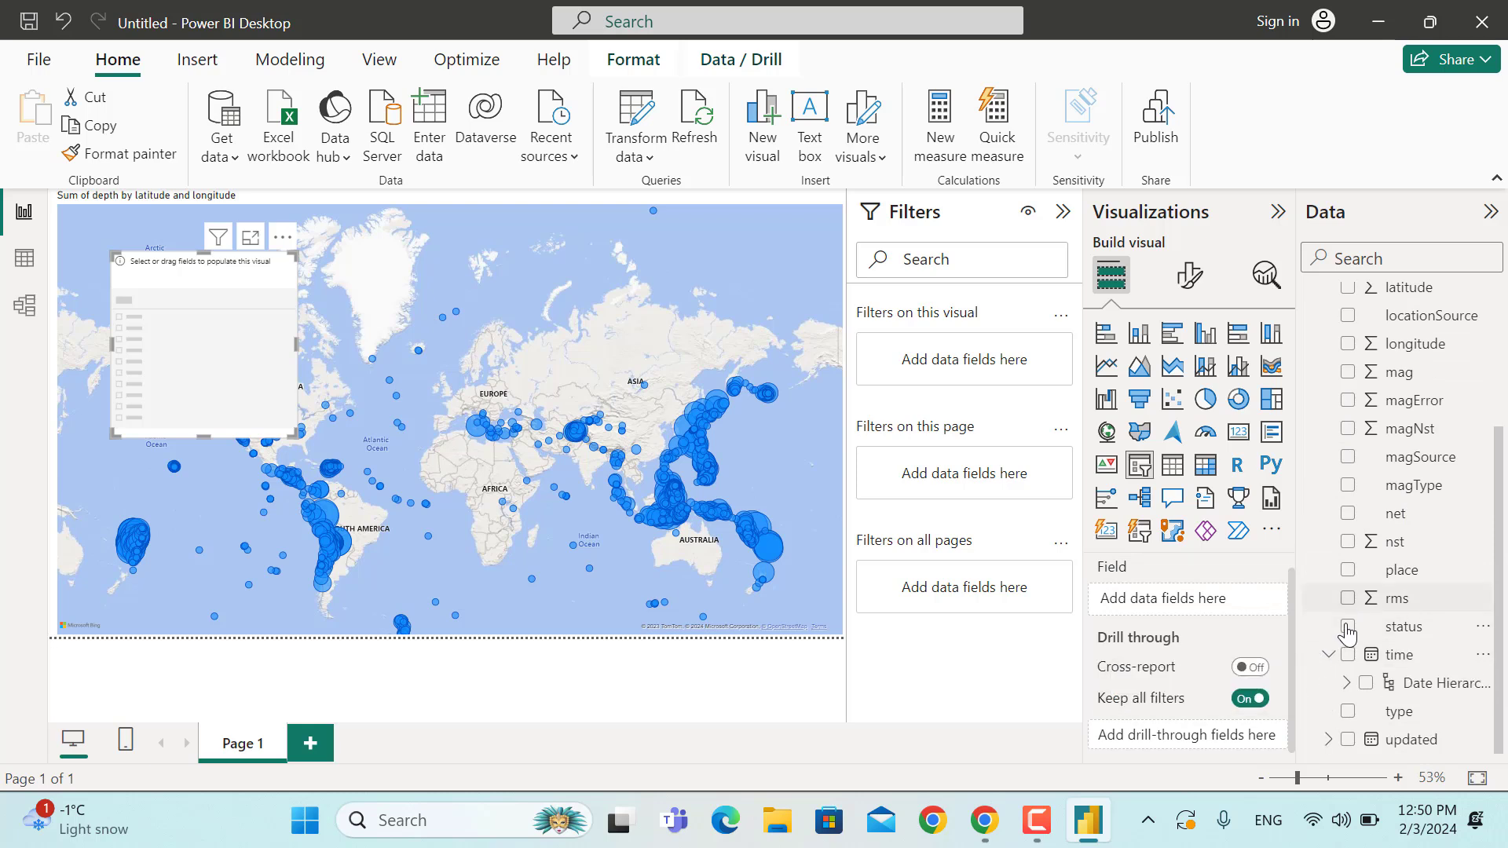
click(1346, 683)
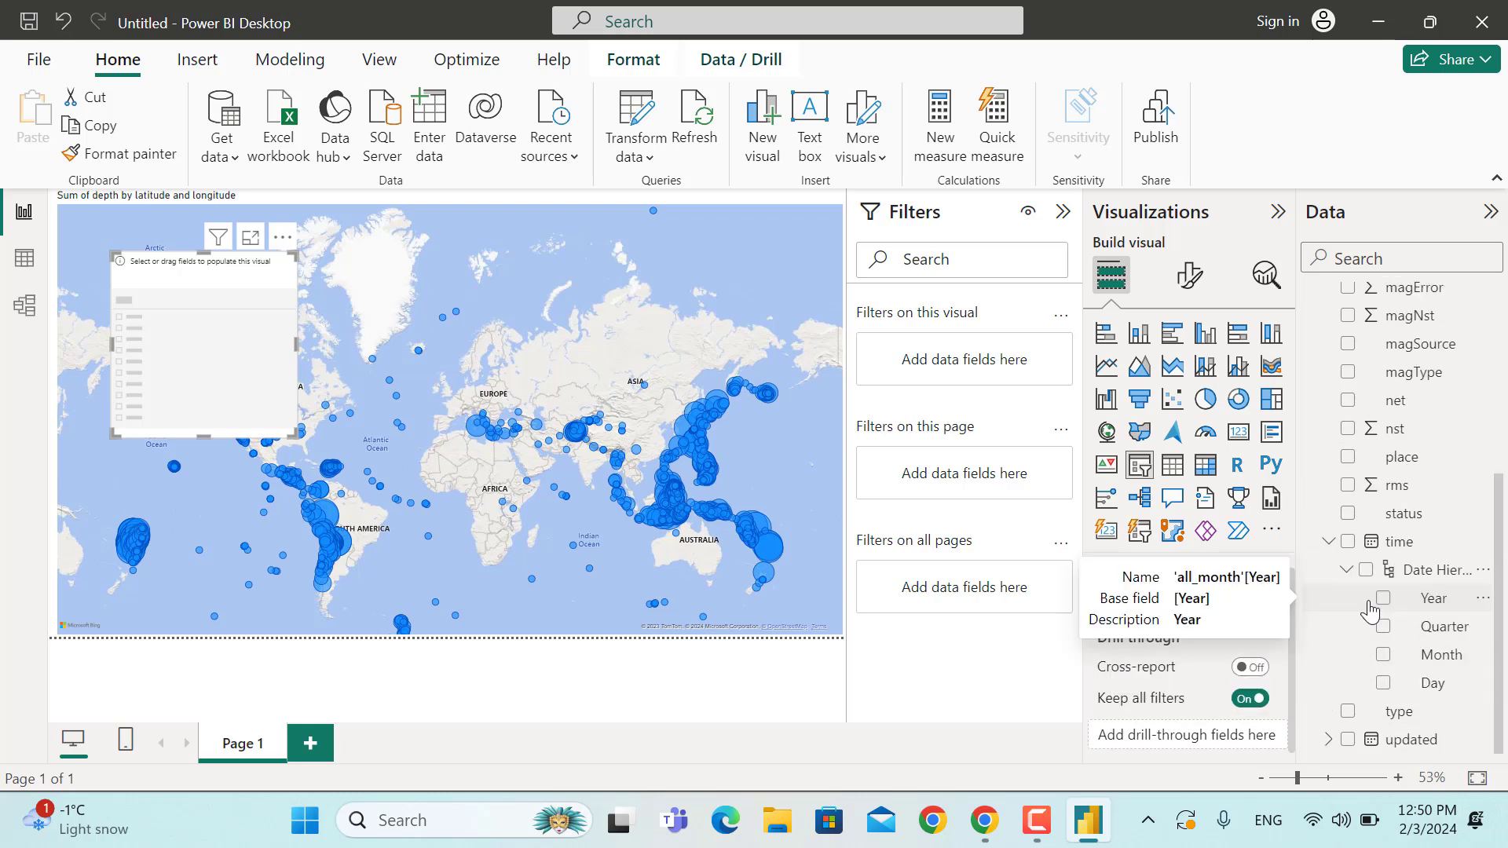
click(1383, 685)
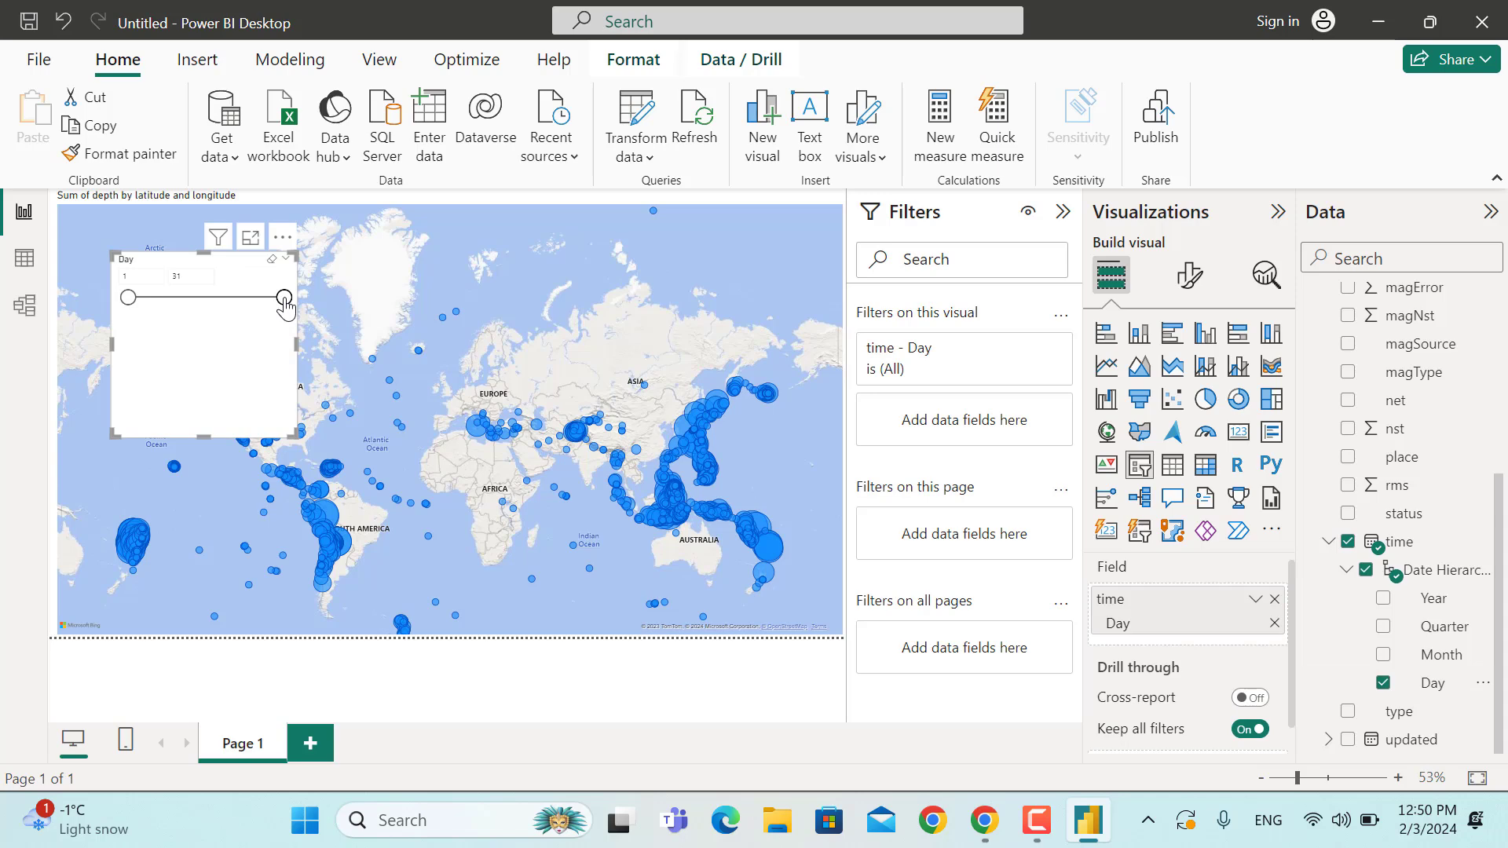
drag(285, 304, 161, 301)
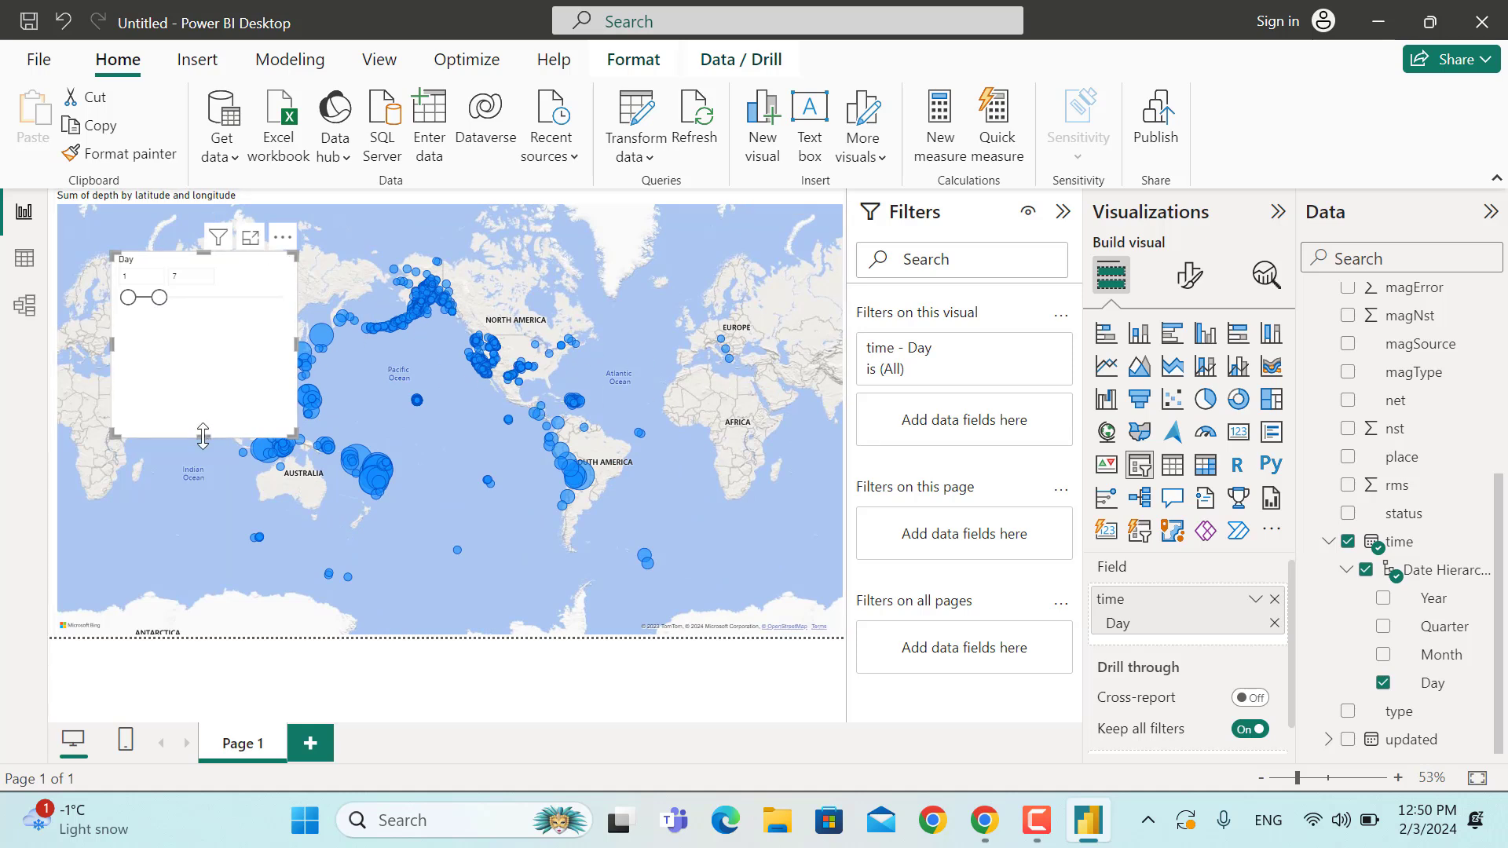
Shrink the Day slicer to a compact box and place it in the map's upper-left corner
drag(201, 436, 211, 310)
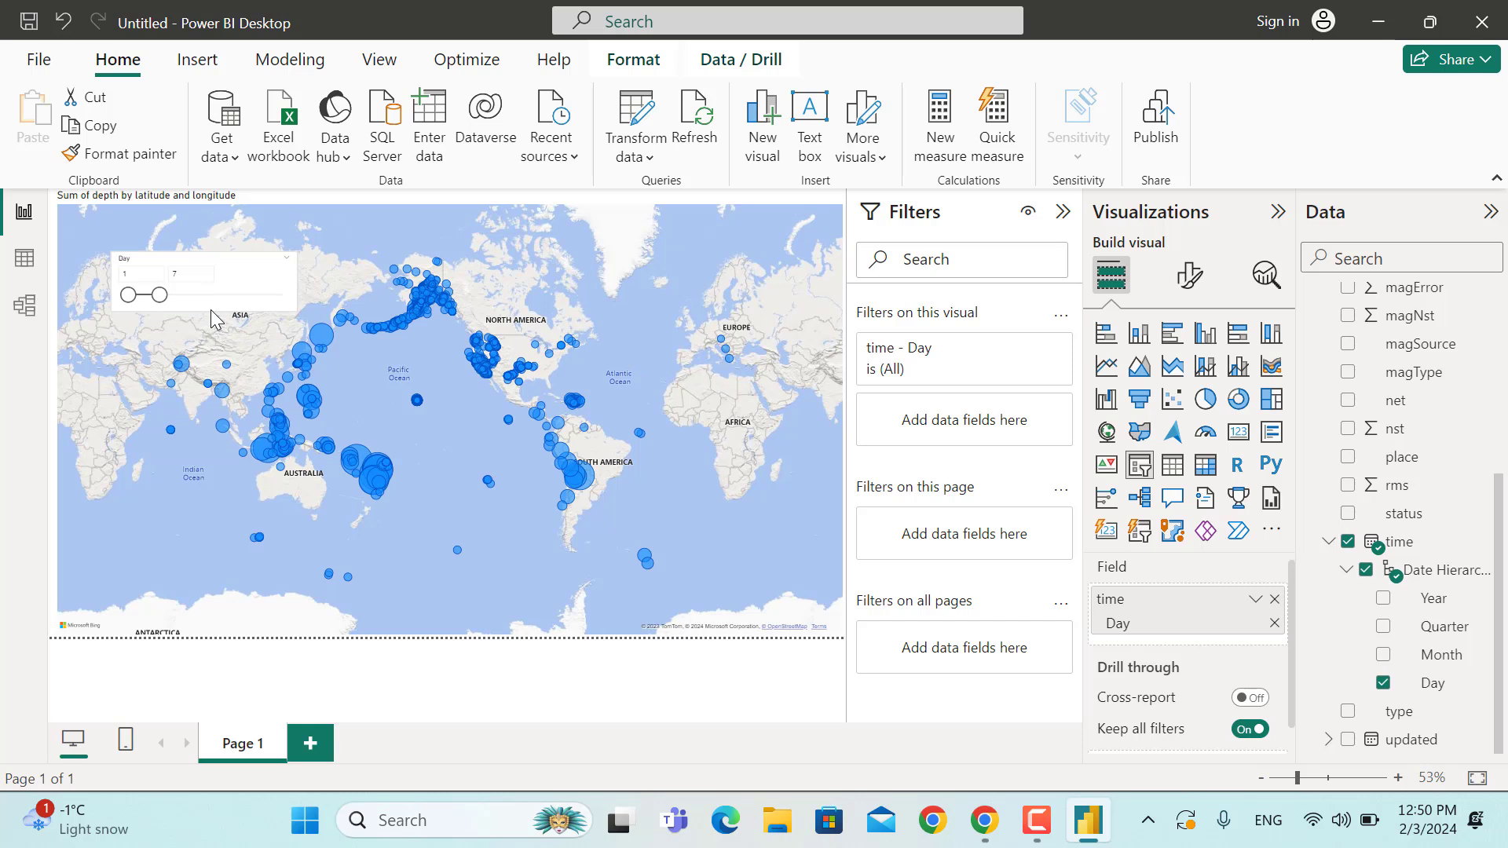
drag(296, 284, 166, 261)
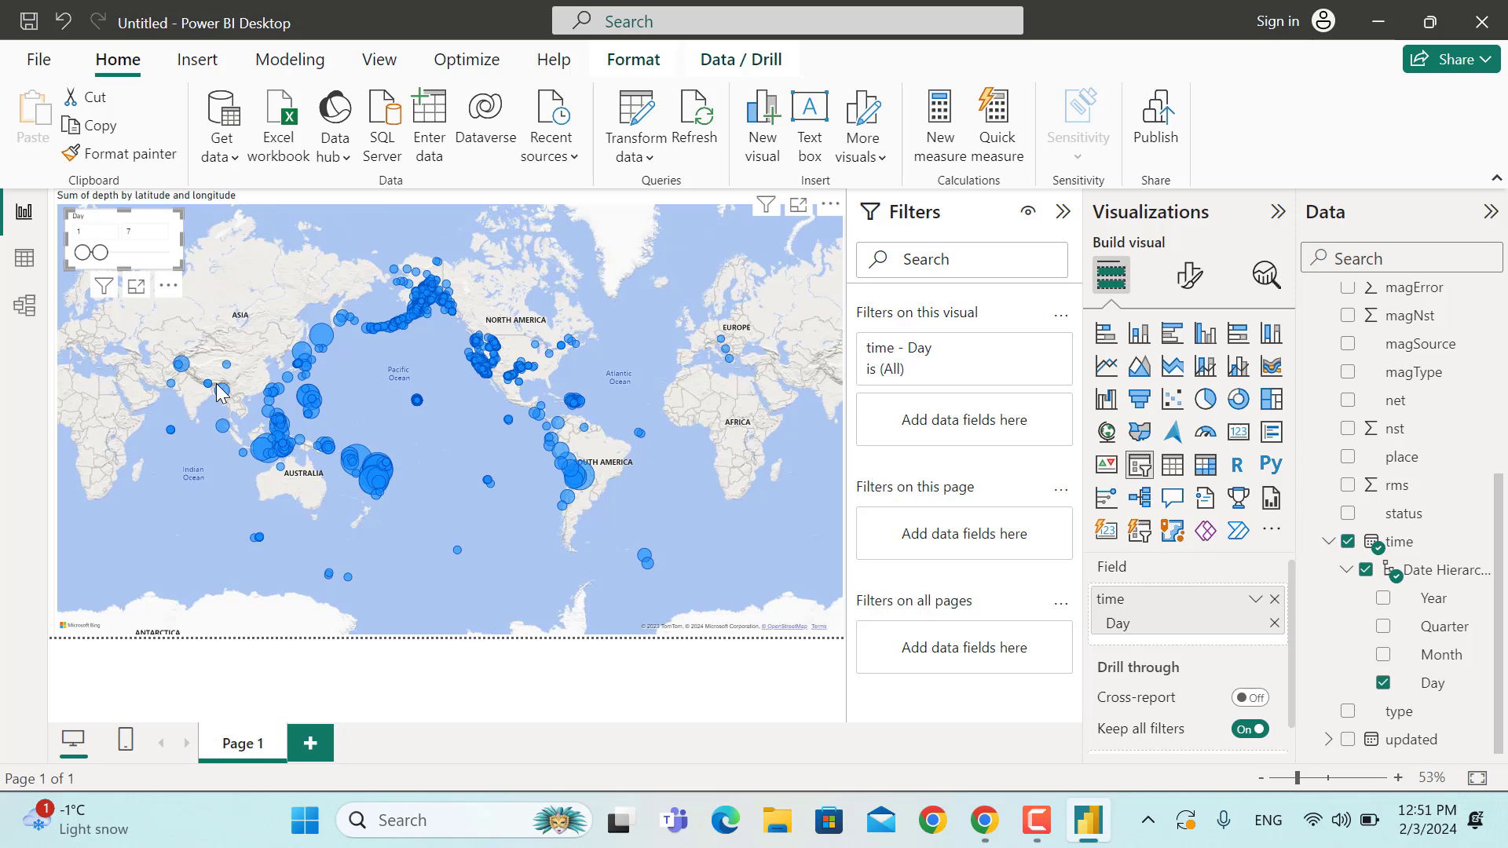
Add a calculated column Depth_Category to all_month, starting an IF formula that returns "0 - 10" for depth >=0 and <=10
click(26, 262)
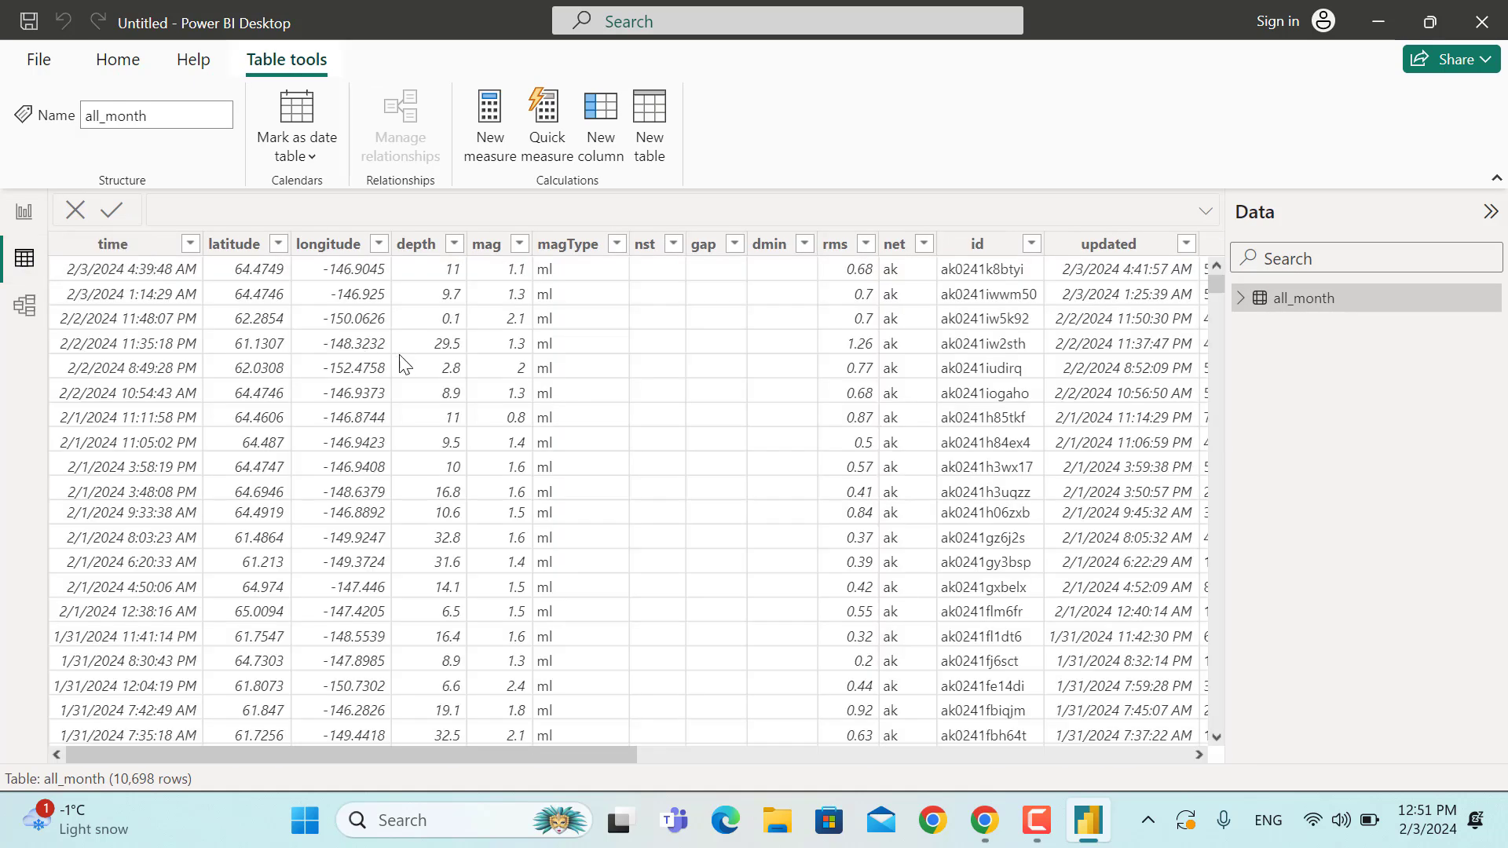
click(603, 130)
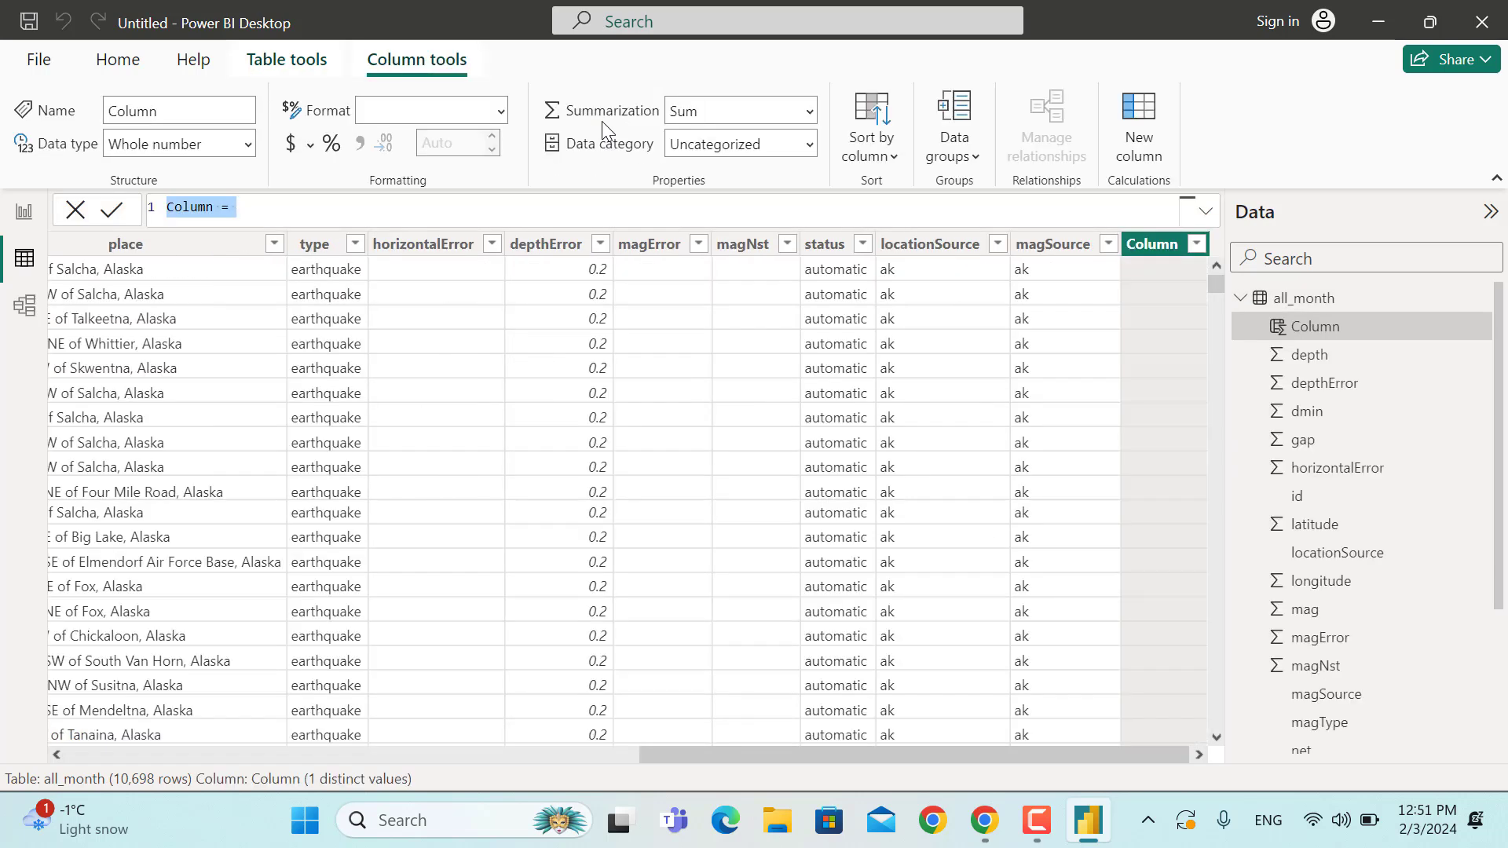
key(BackSpace)
text(D)
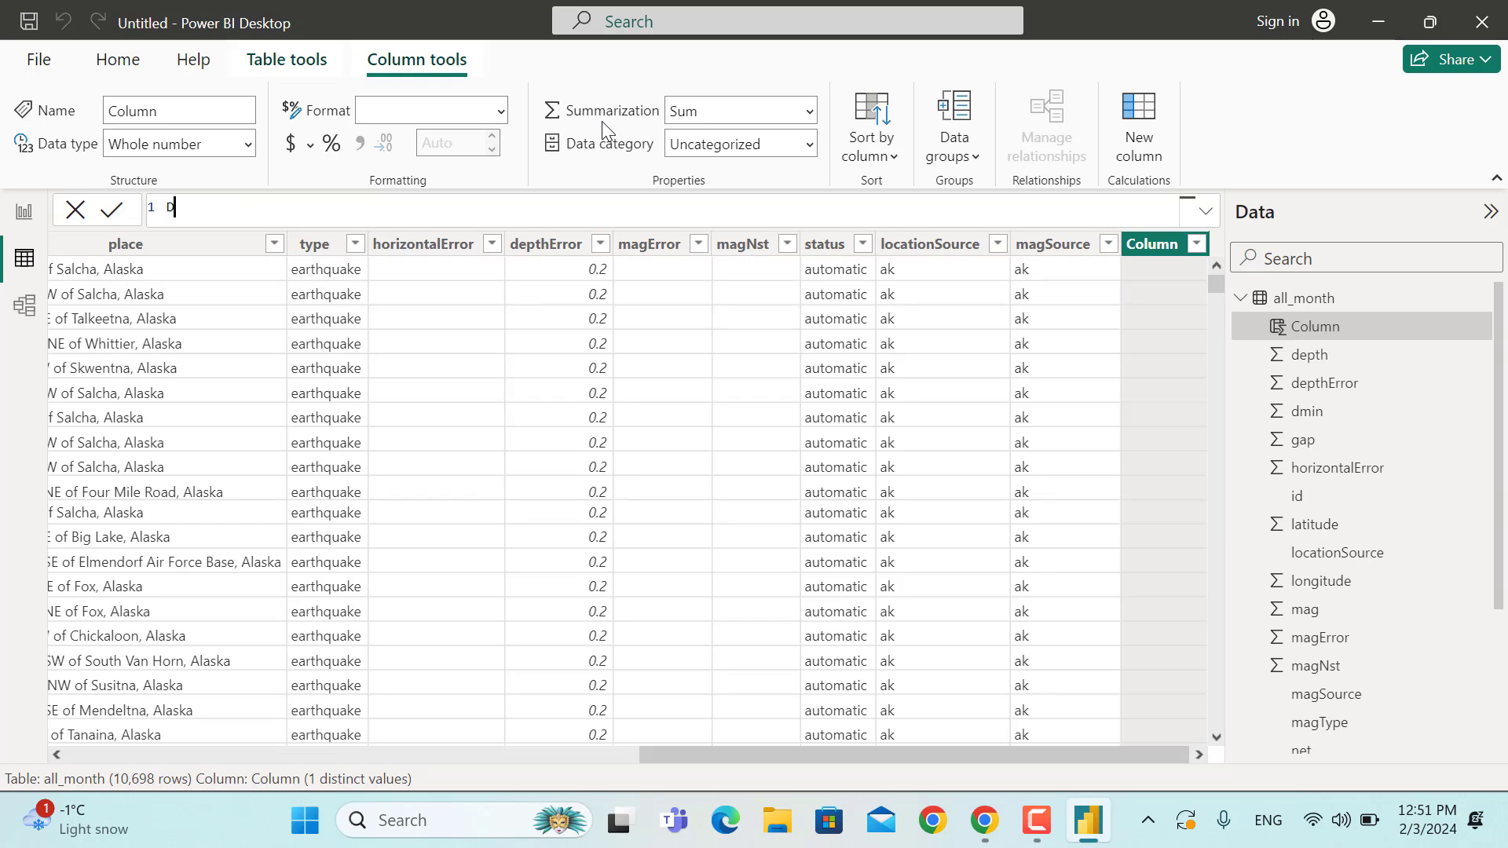
text(epth_Category = if)
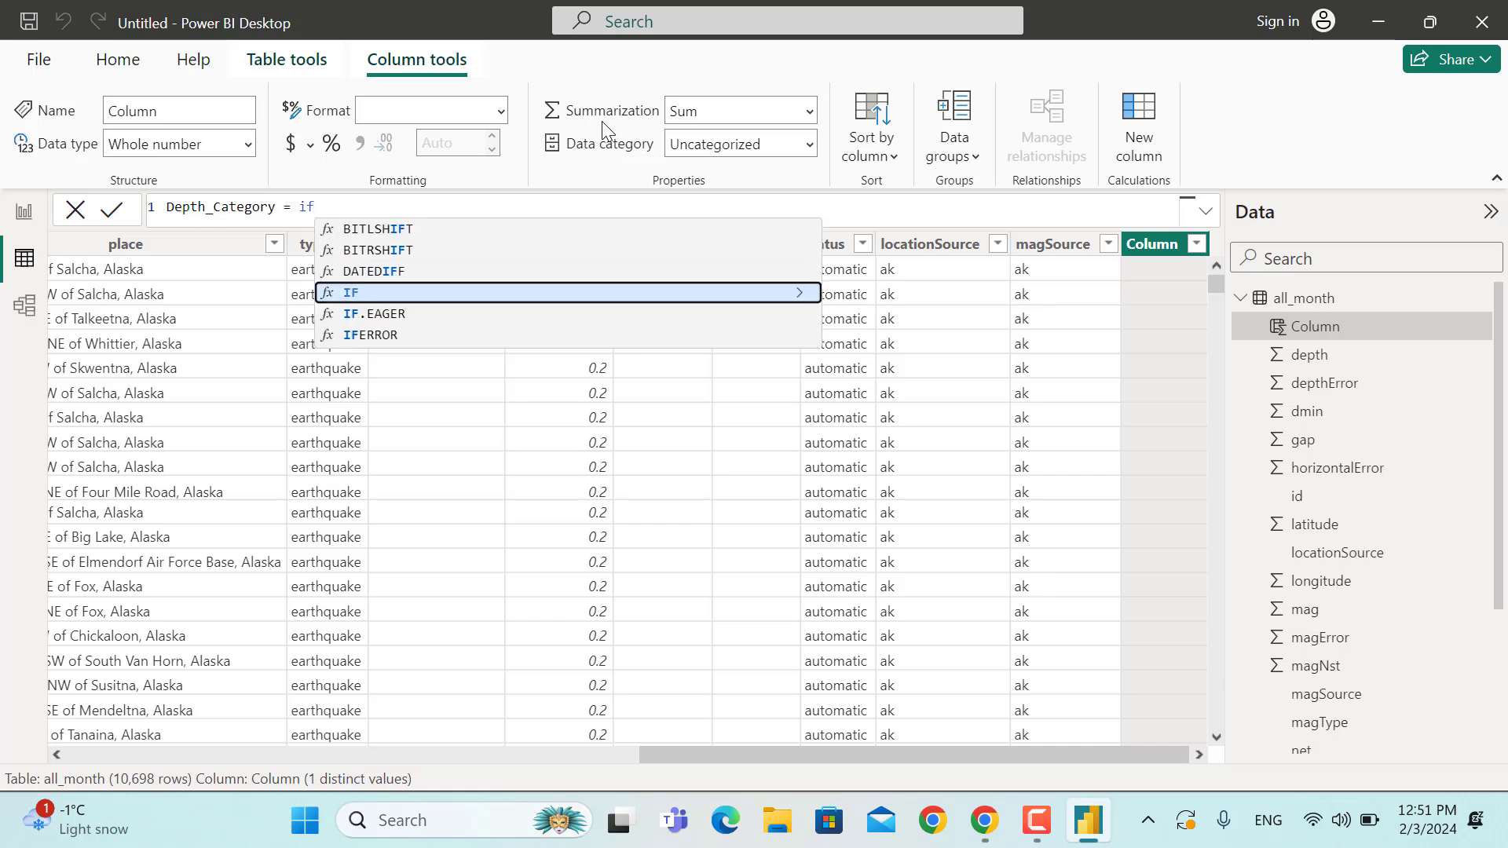
text(()
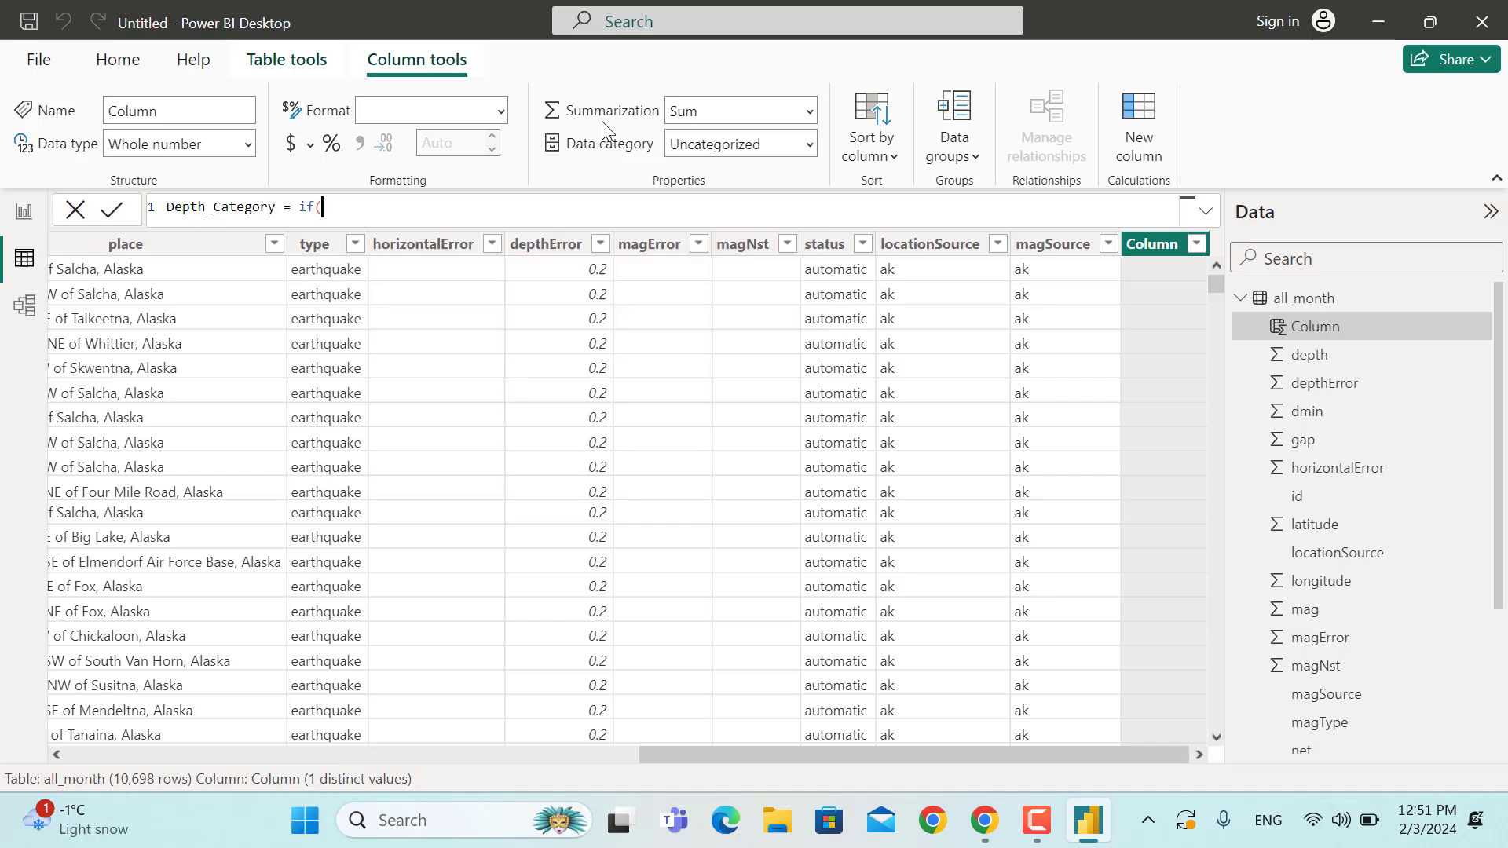
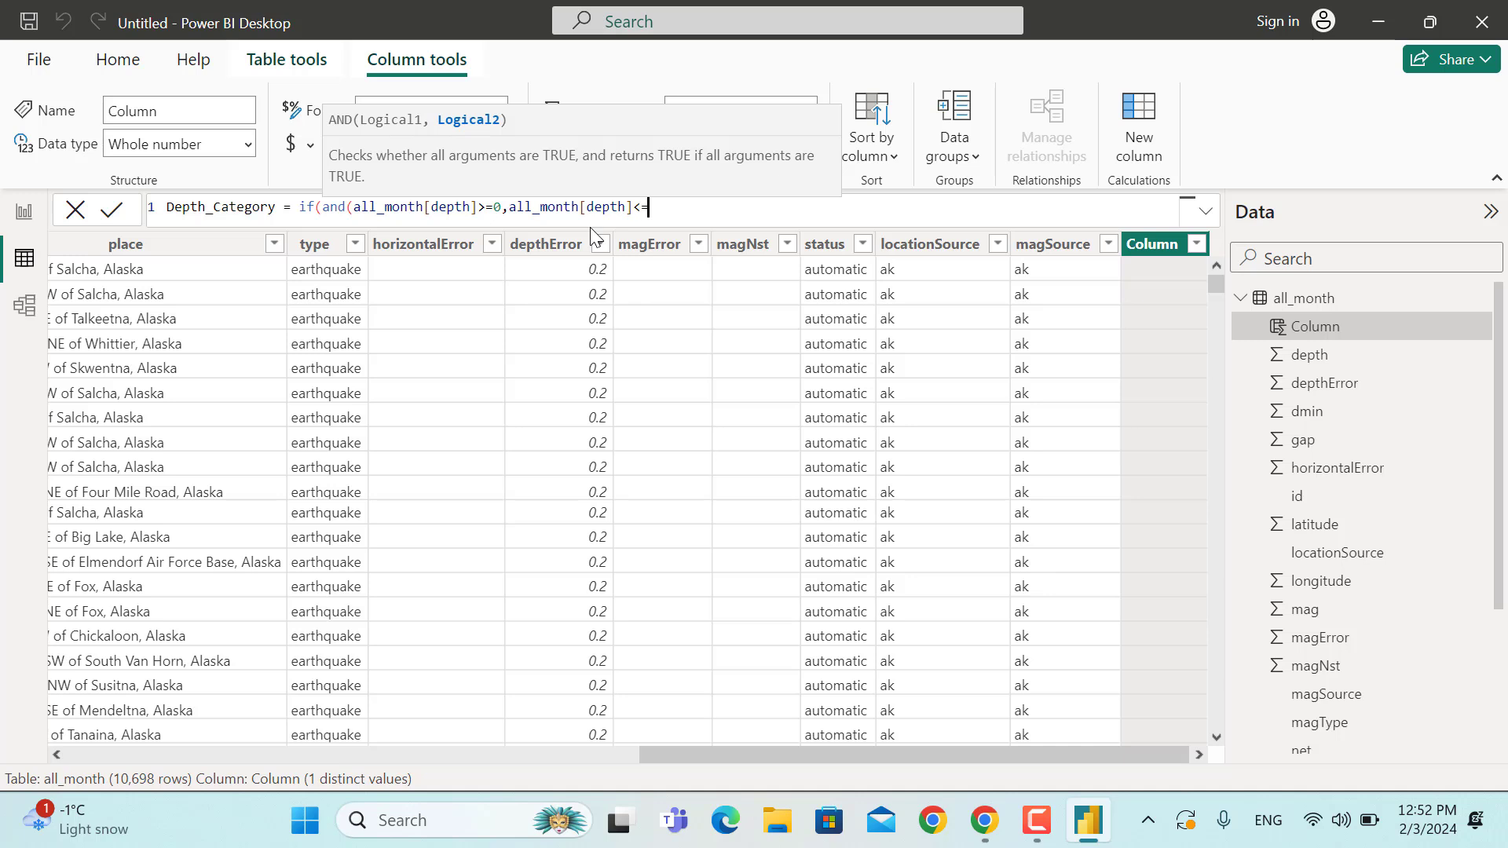
text(10),")
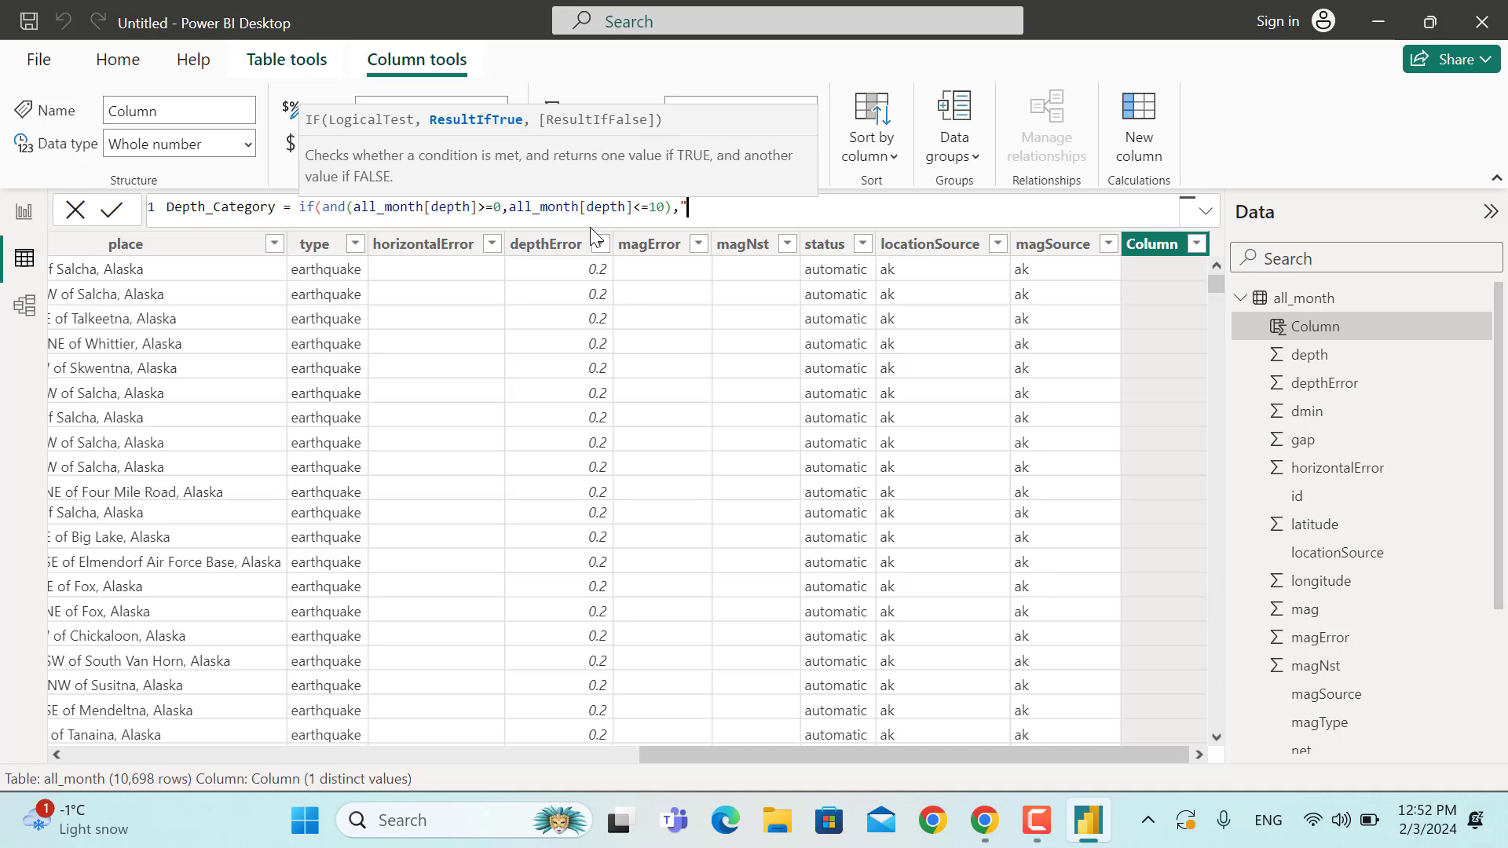
text(0 - 10",if()
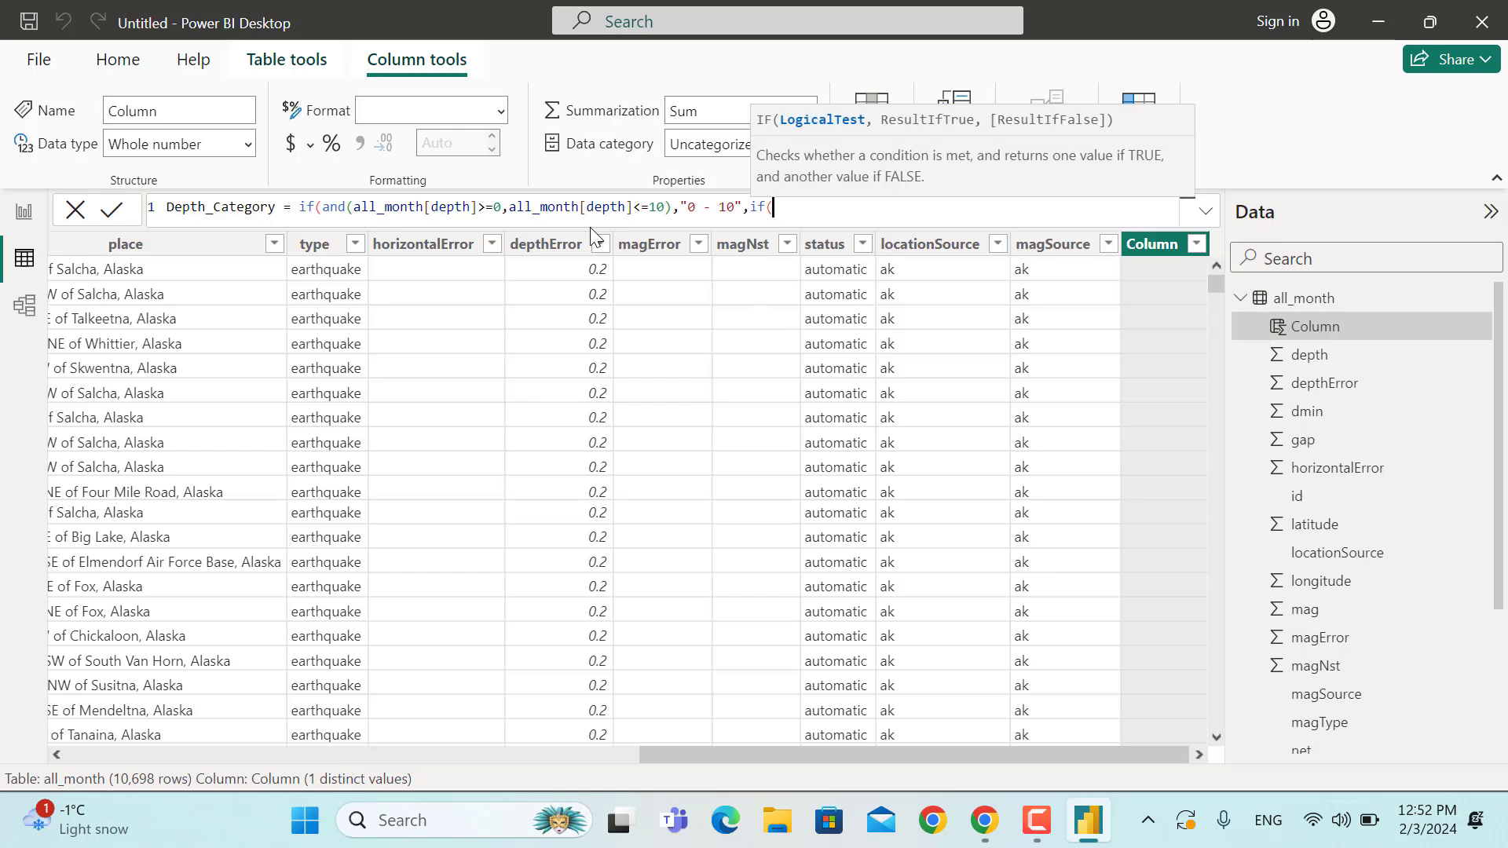
Continue the Depth_Category formula with a nested condition that returns "11- 20" for depth >10 and <=20
text(and)
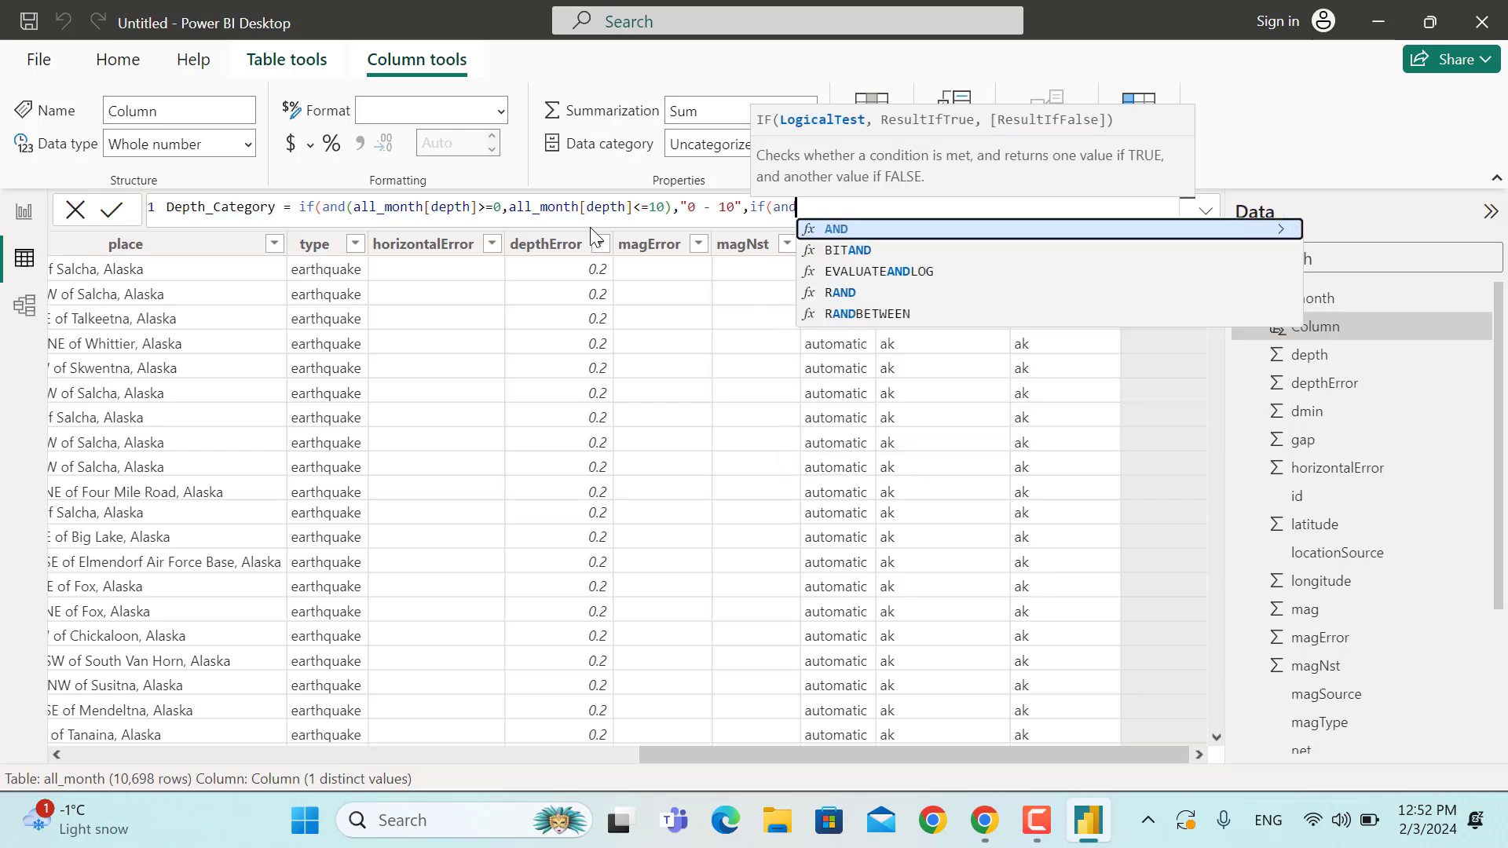
text(()
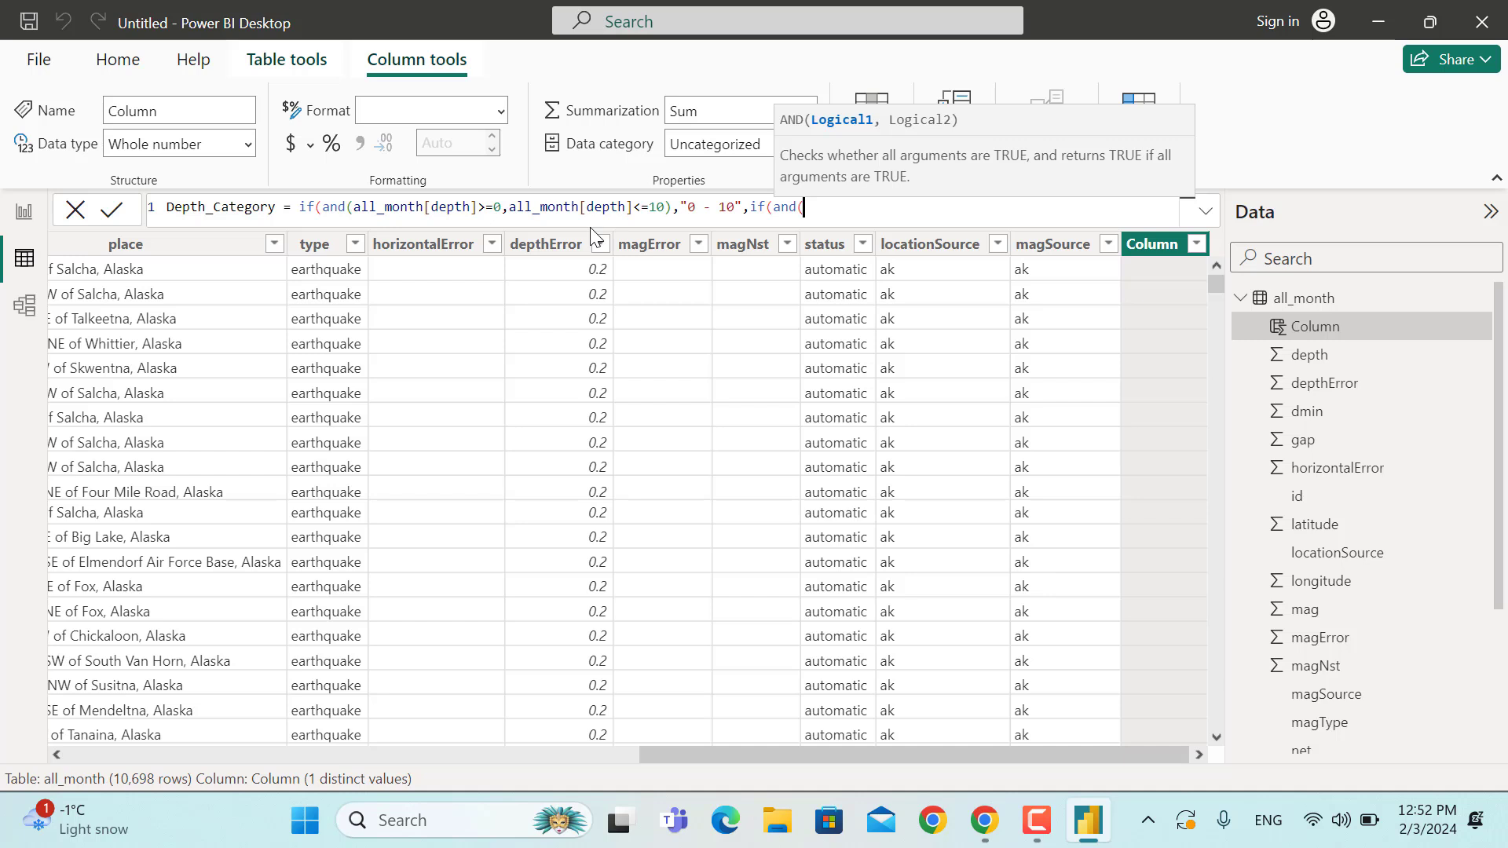
text(dep)
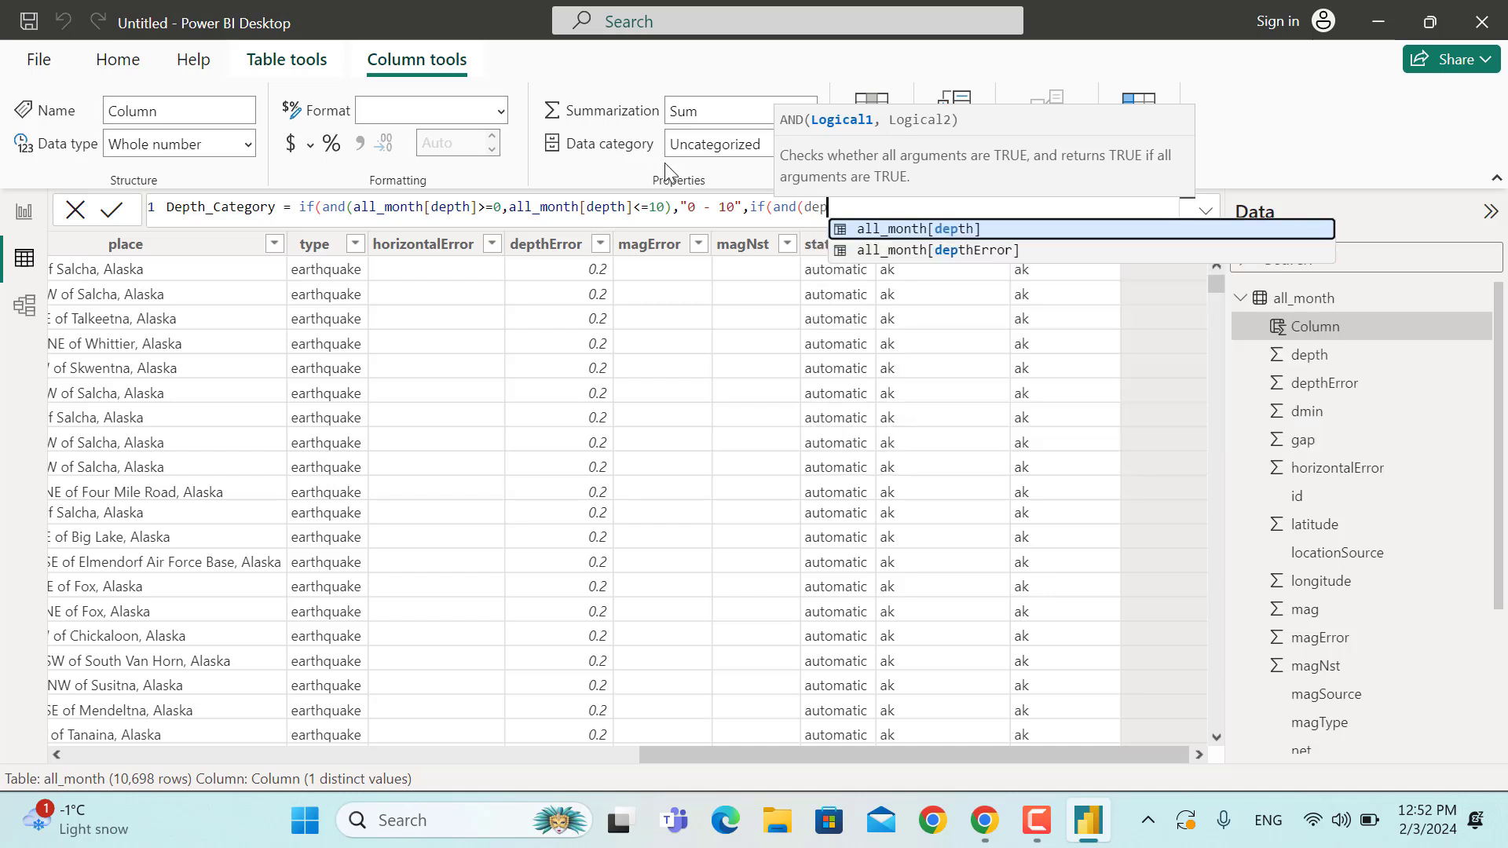
click(952, 223)
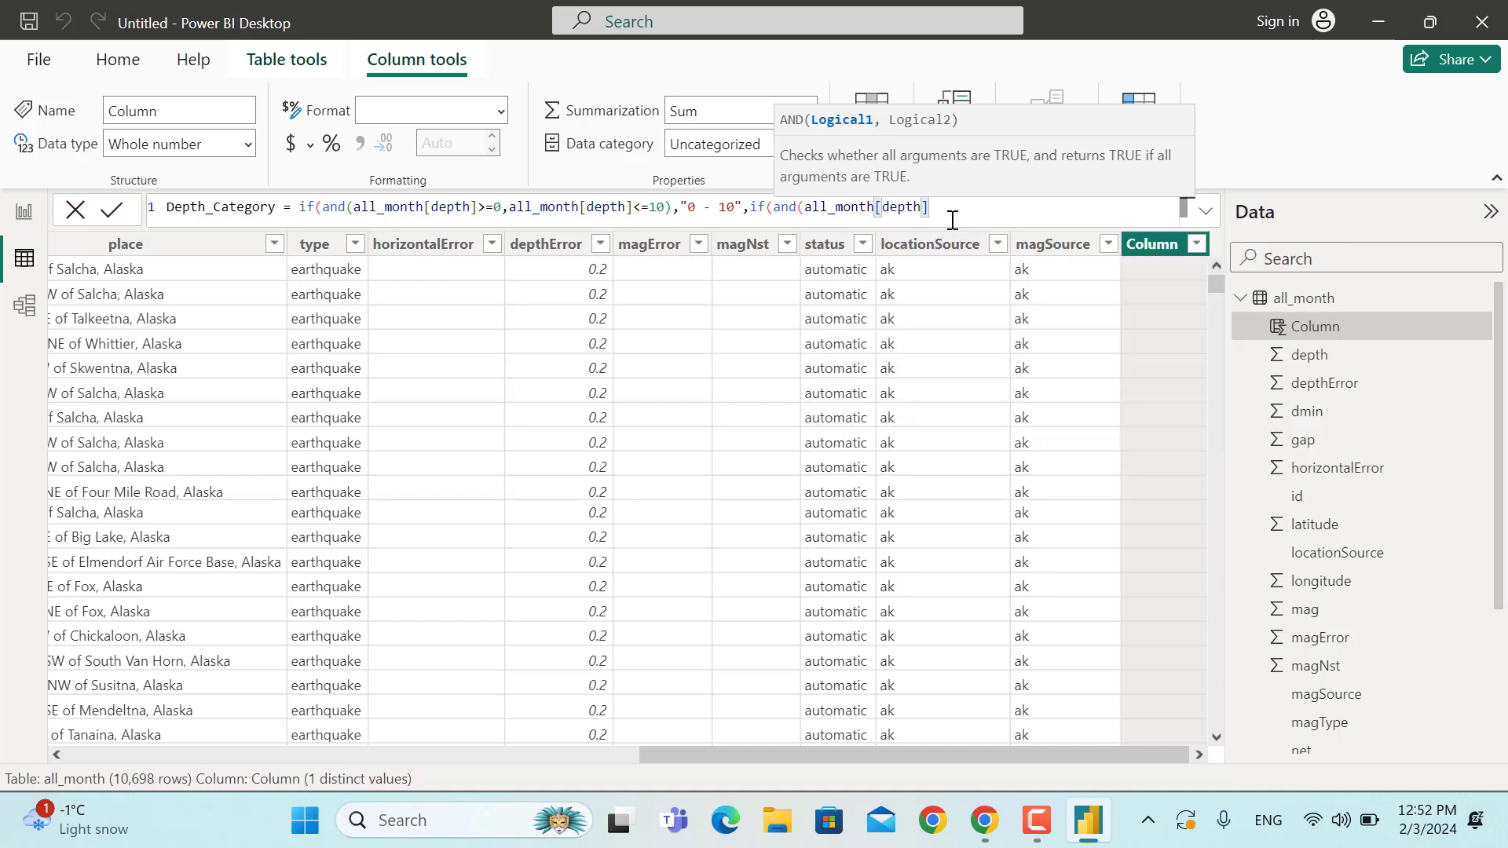
text(>10,depth)
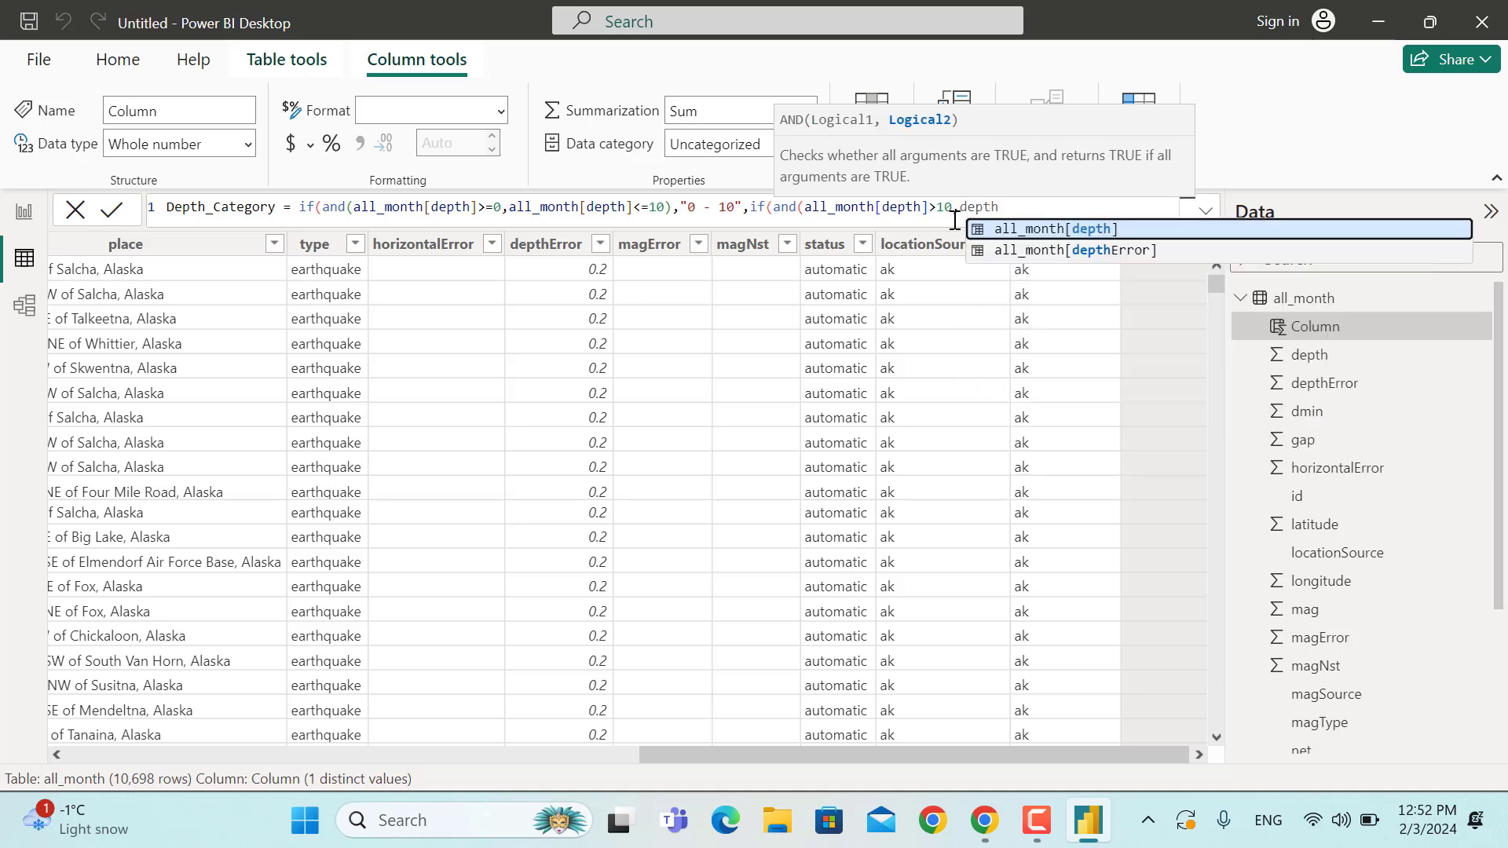
click(1021, 228)
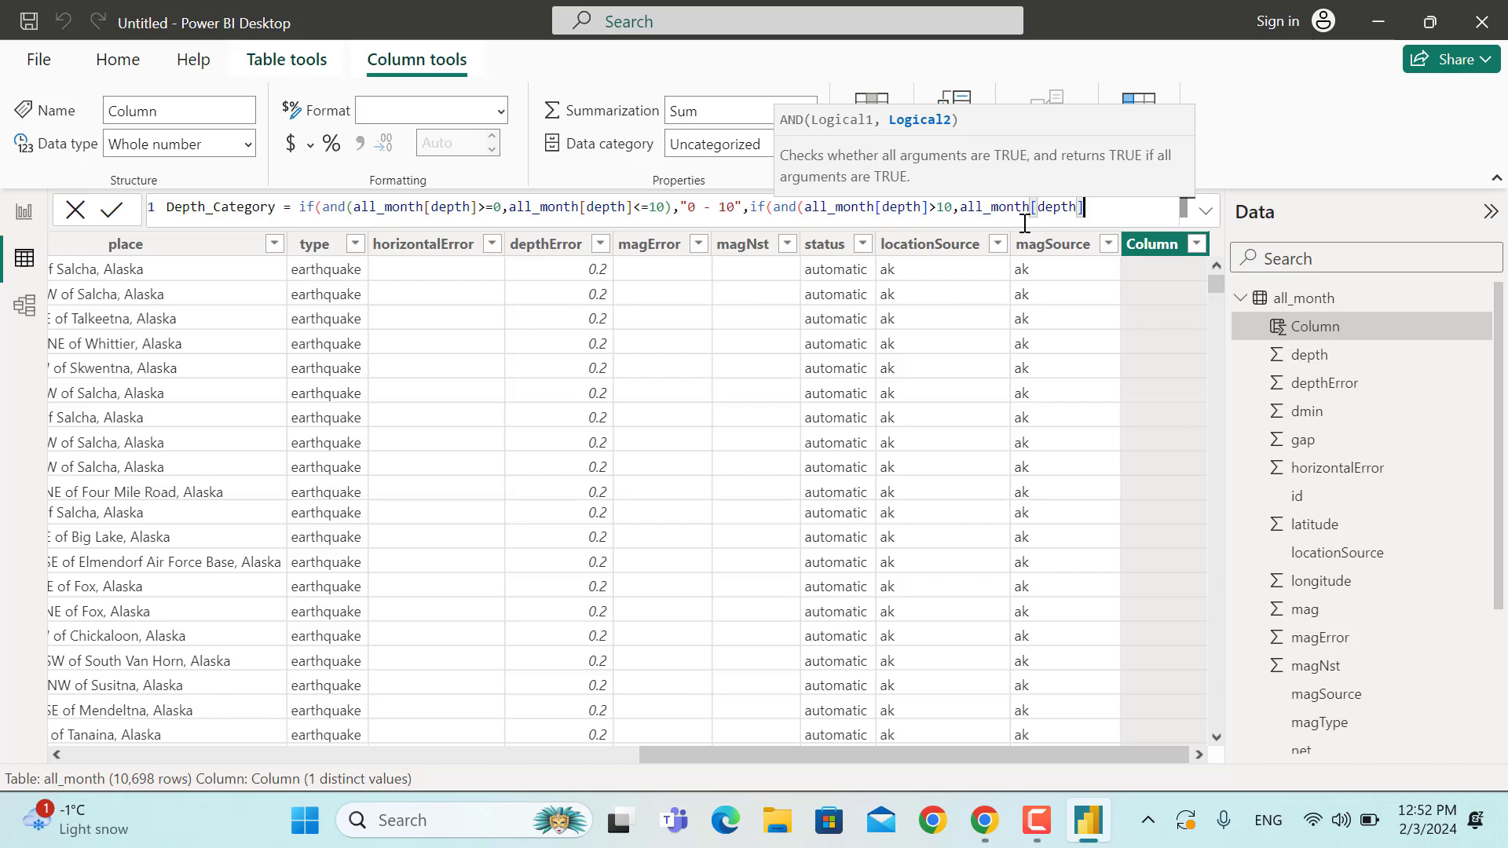
text(<-)
key(BackSpace)
text(=20),")
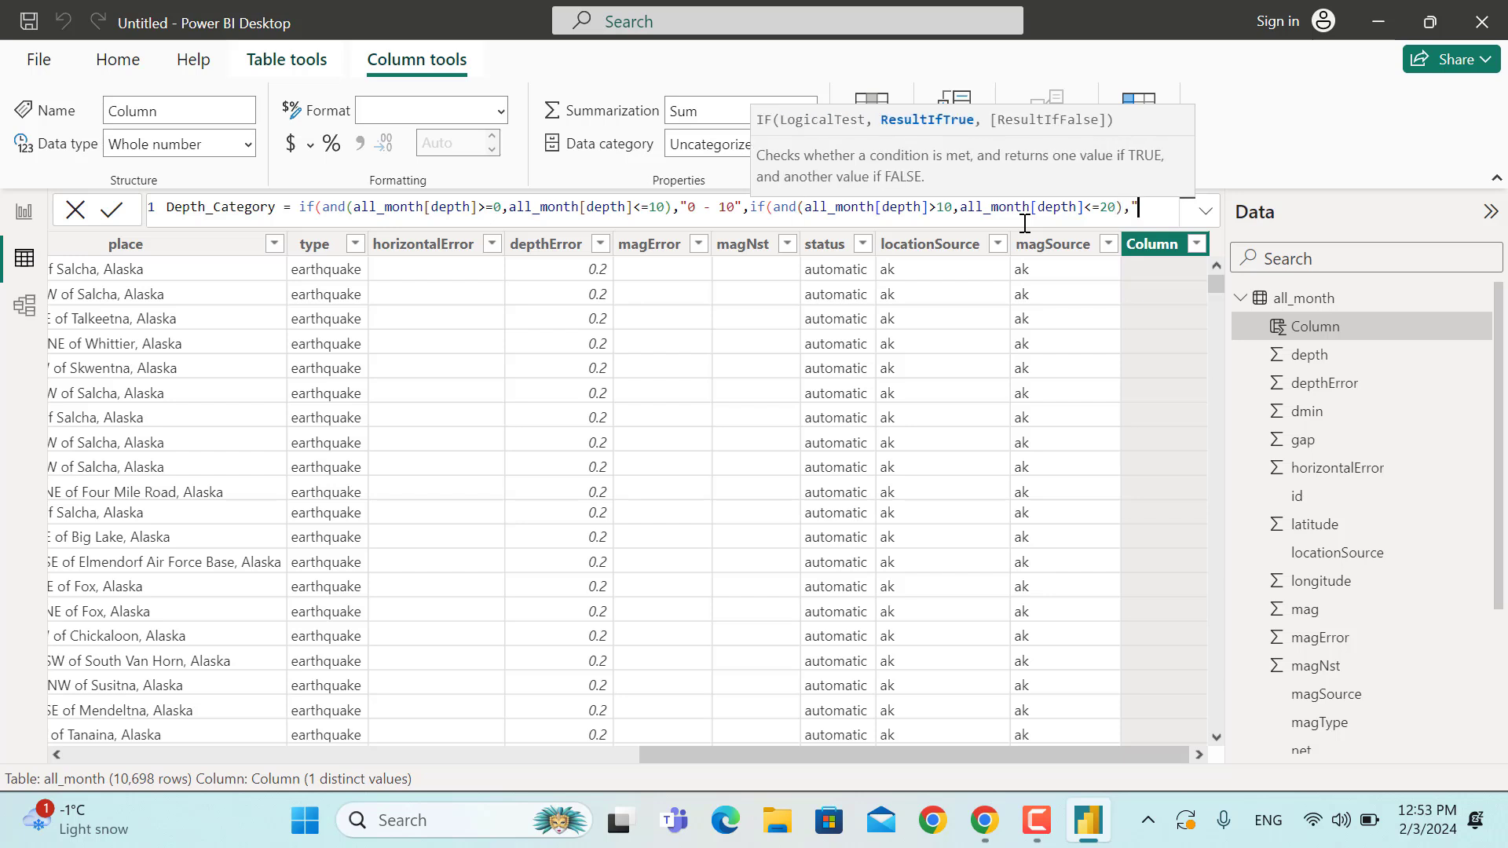
text(11-20)
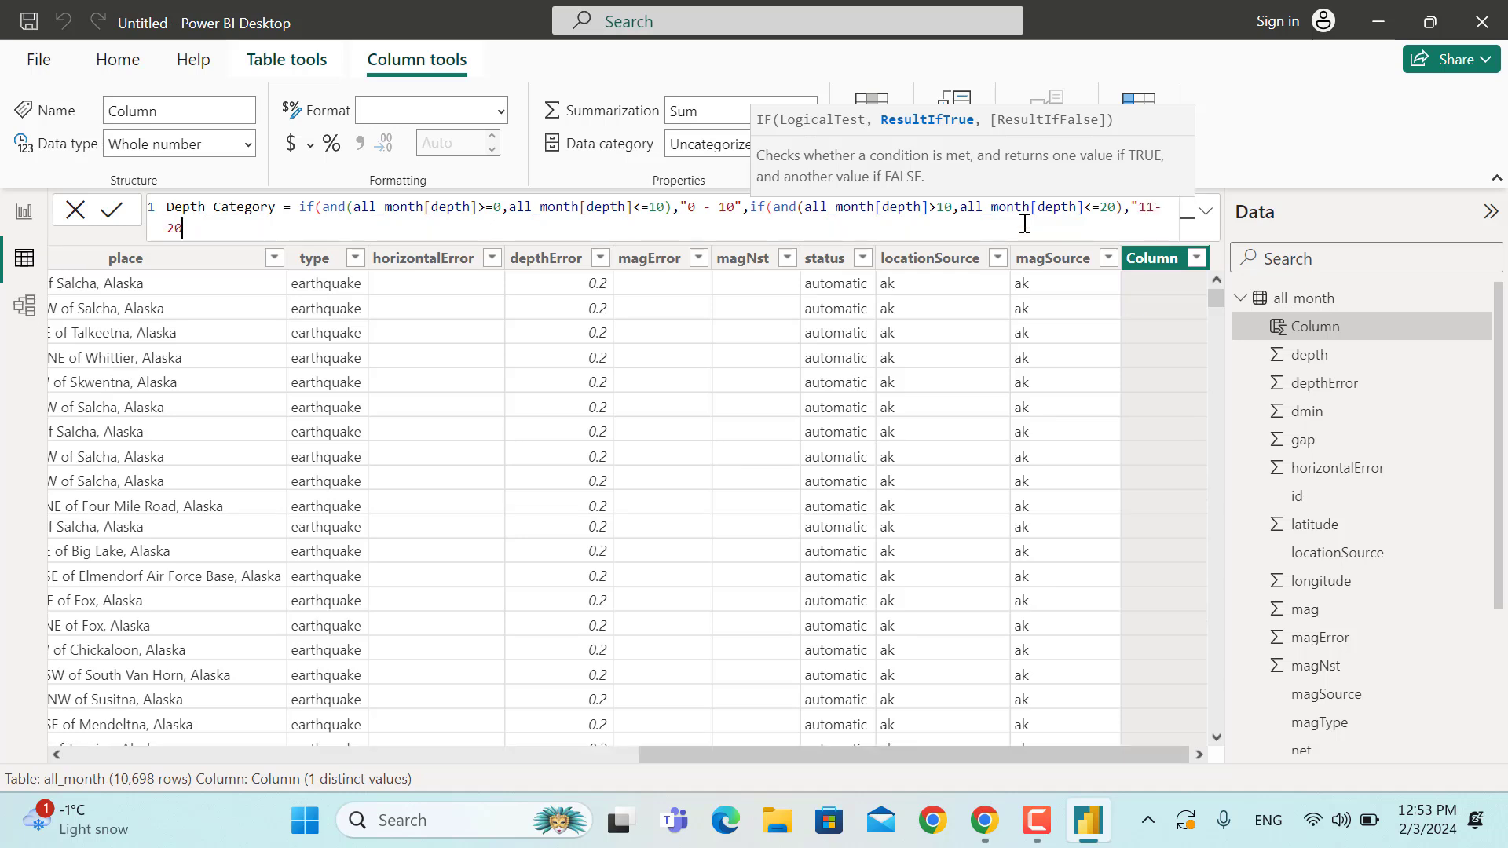
text(",)
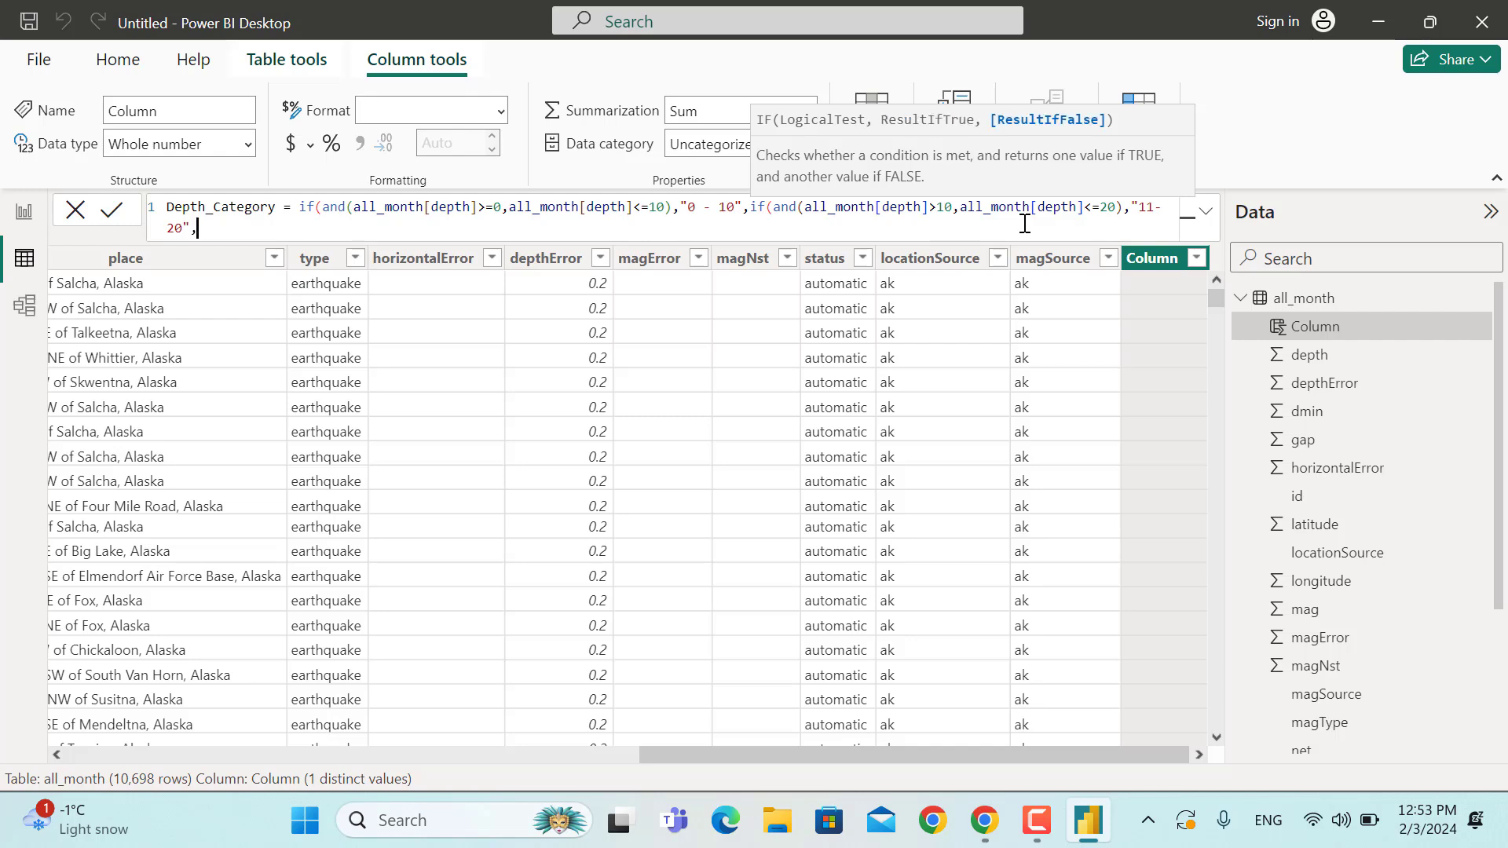
Nest a third IF in the Depth_Category formula that tests whether all_month[depth] is >20
text(if()
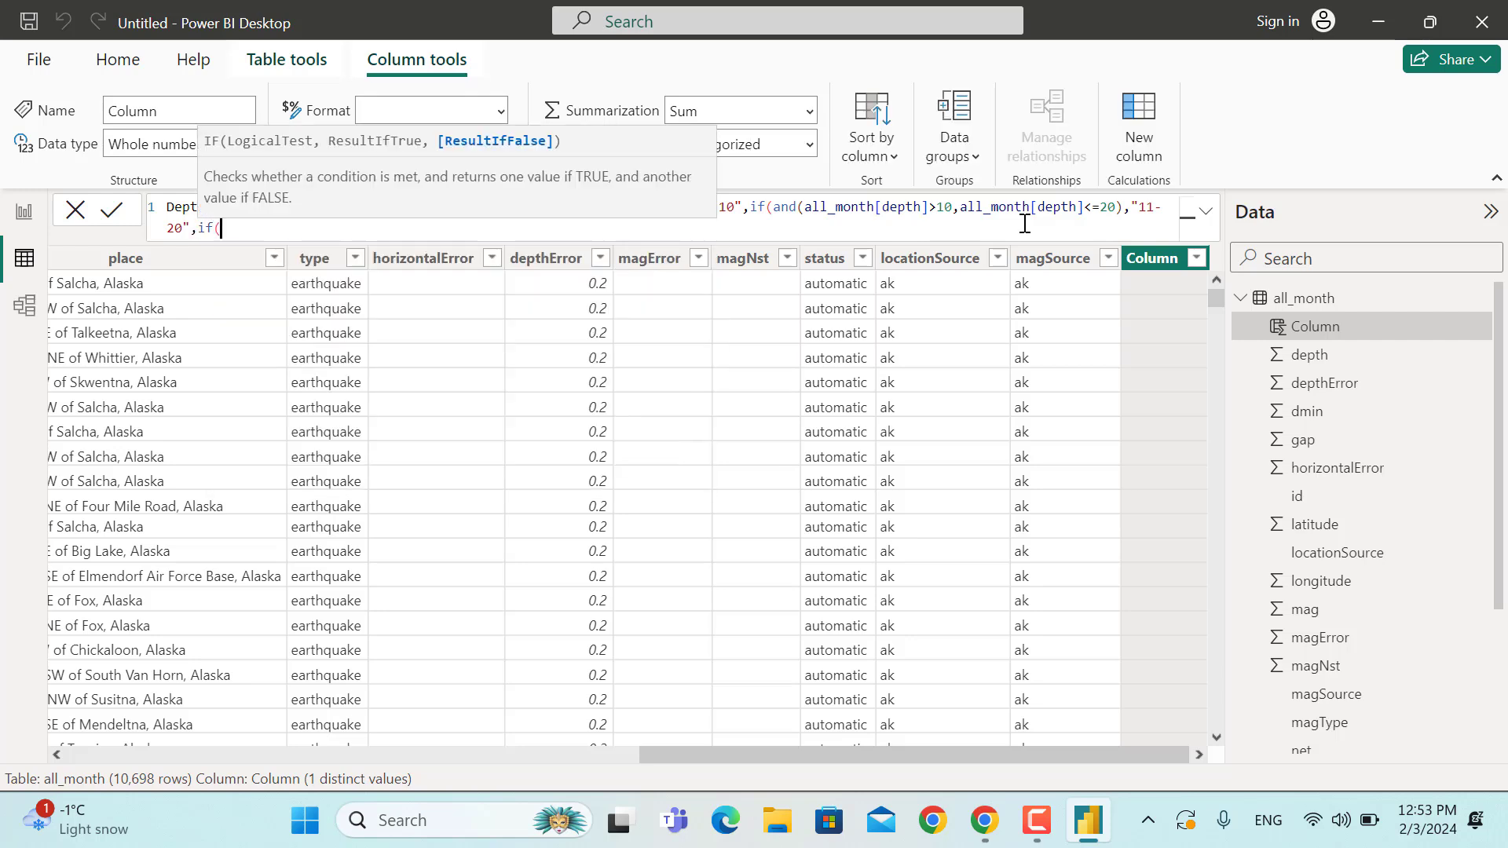
text(dept)
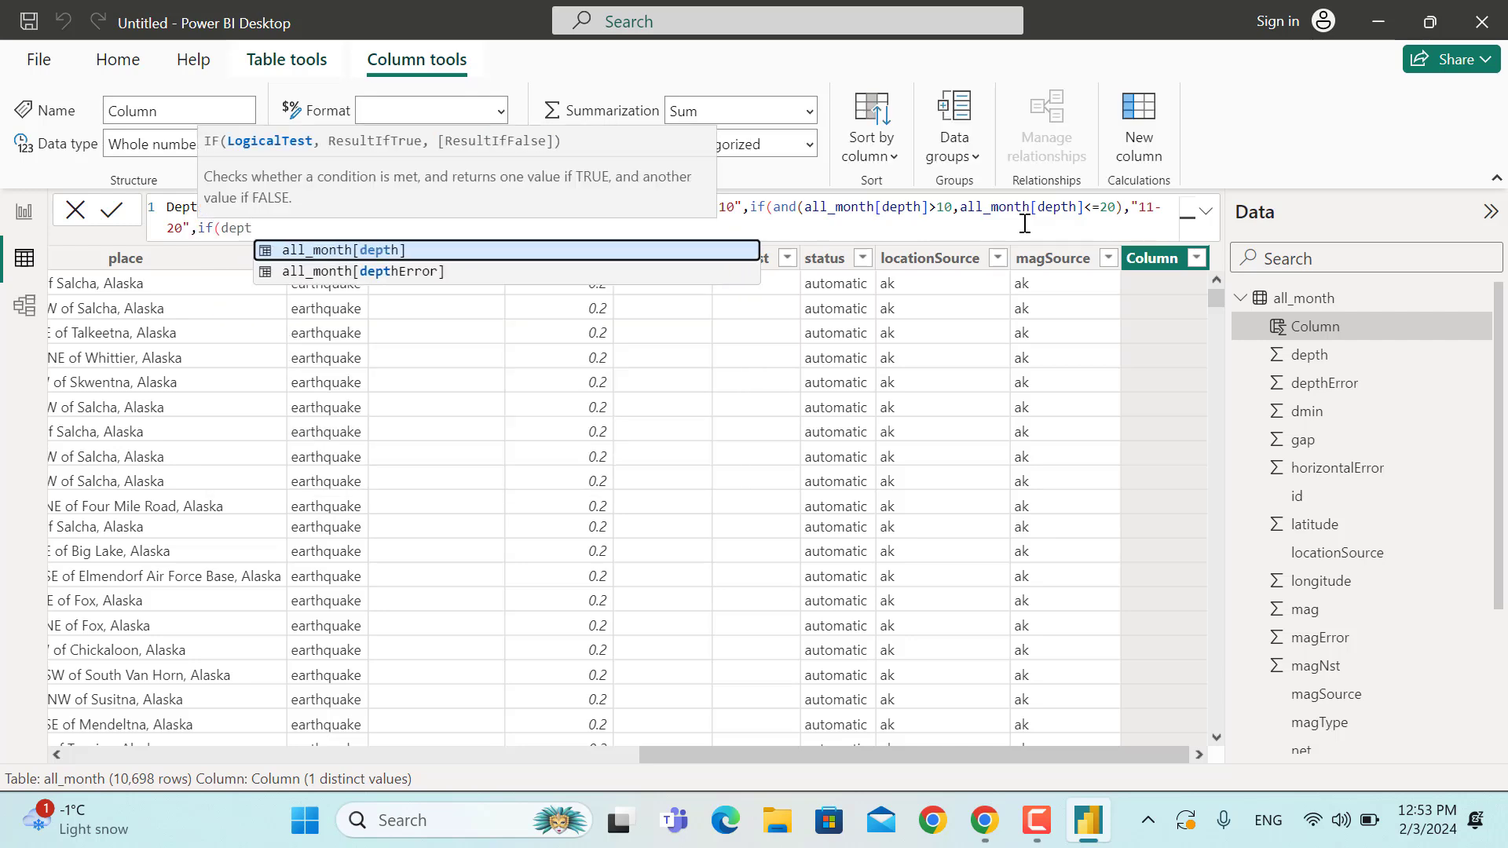
click(492, 251)
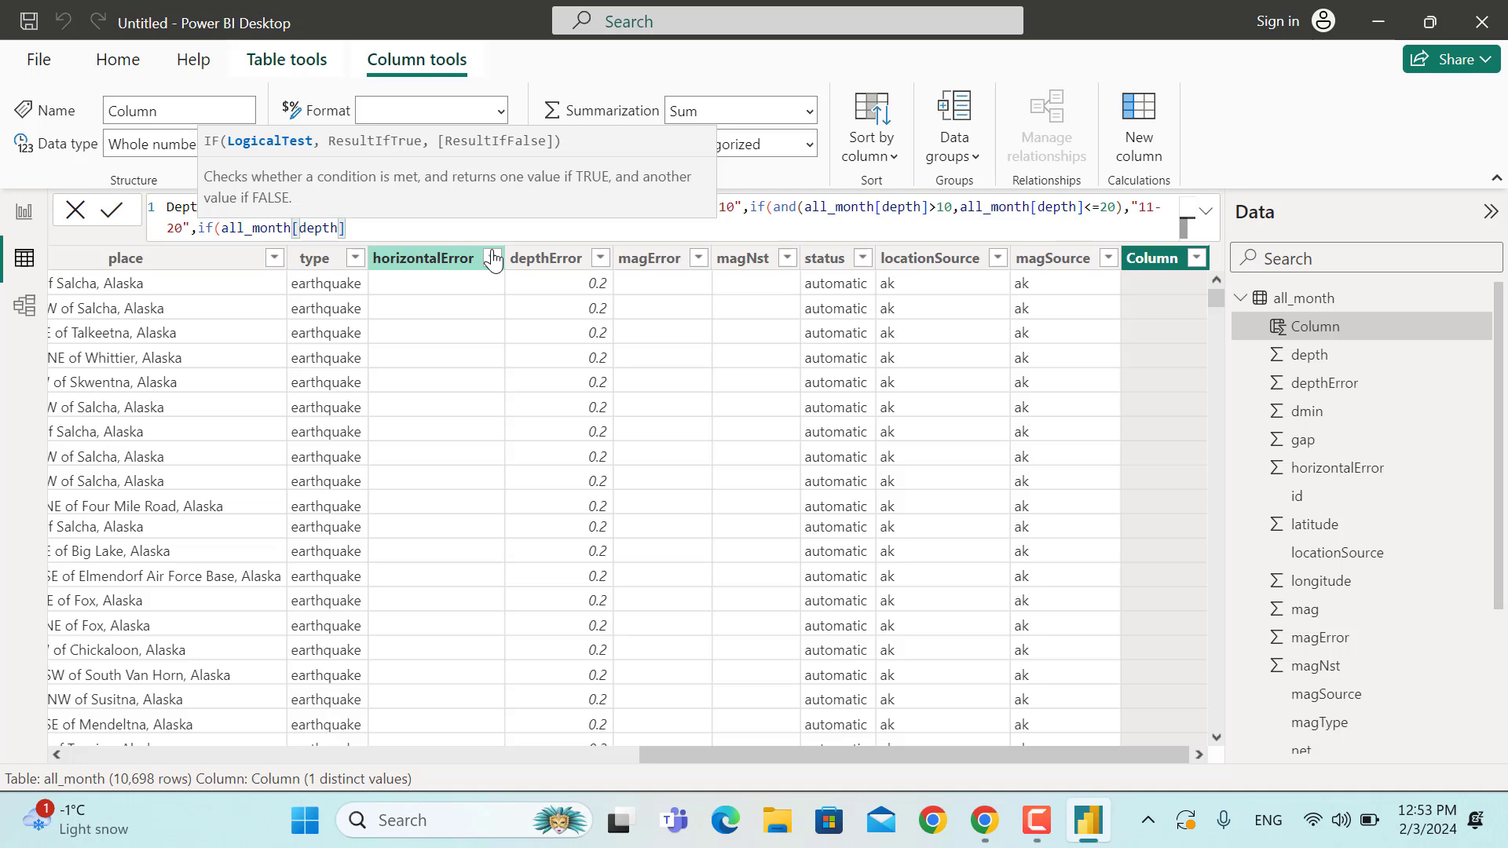
text(>20))
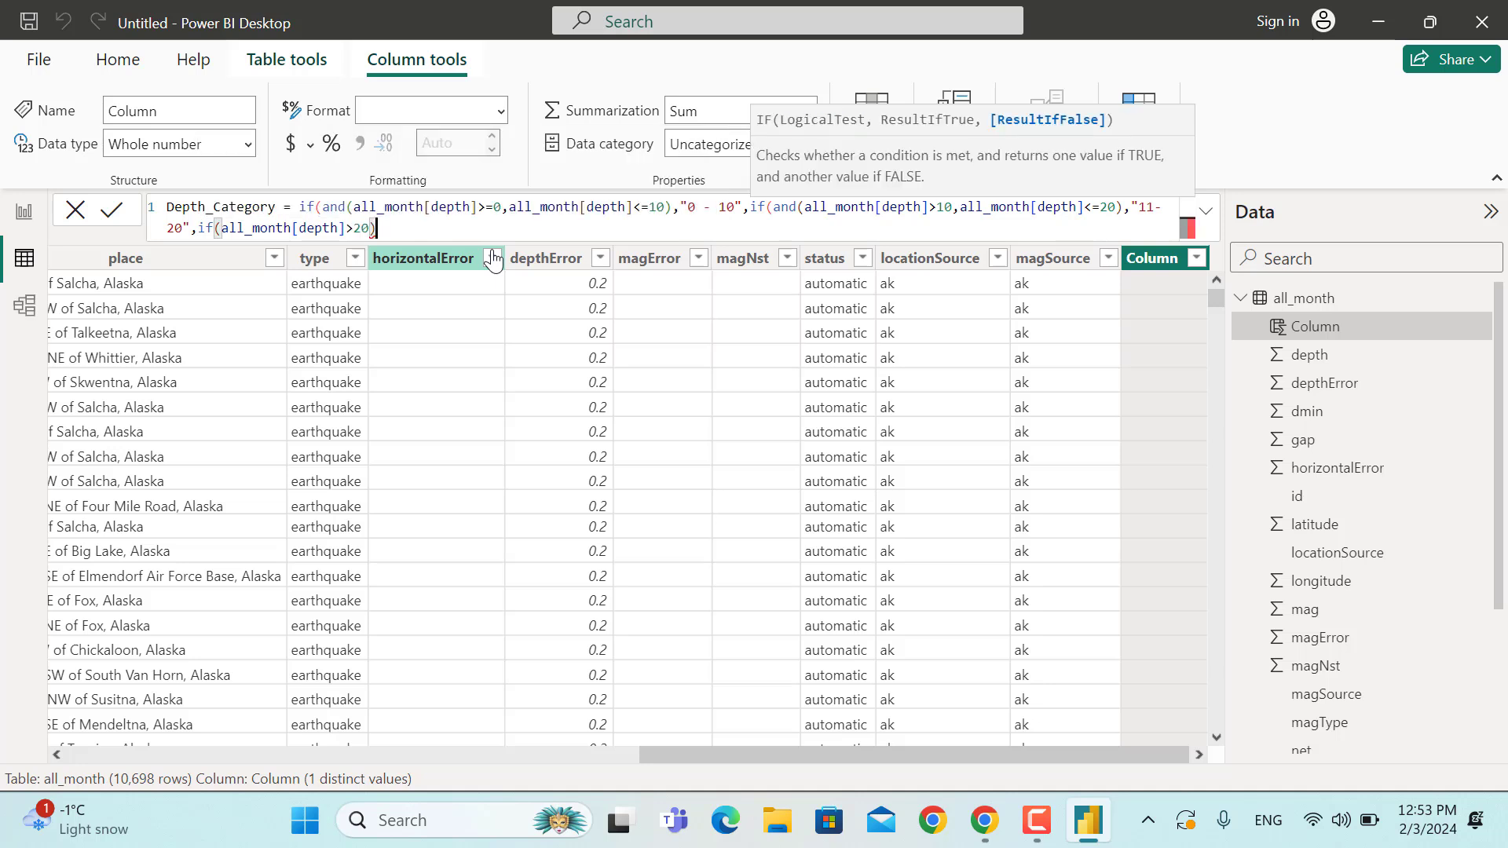
text(,")
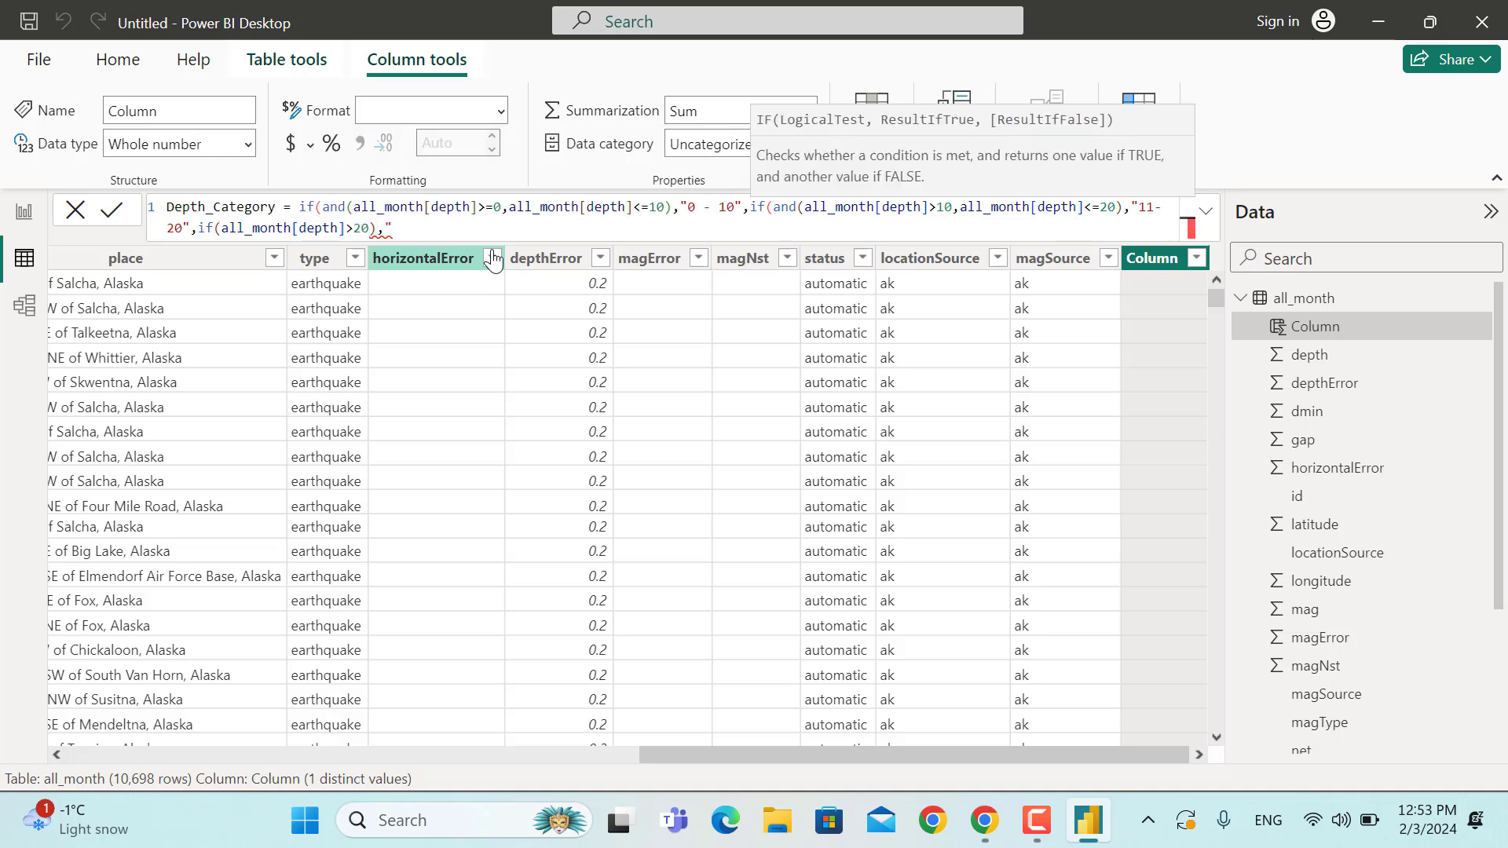
text(20+")
mouse_move(423, 230)
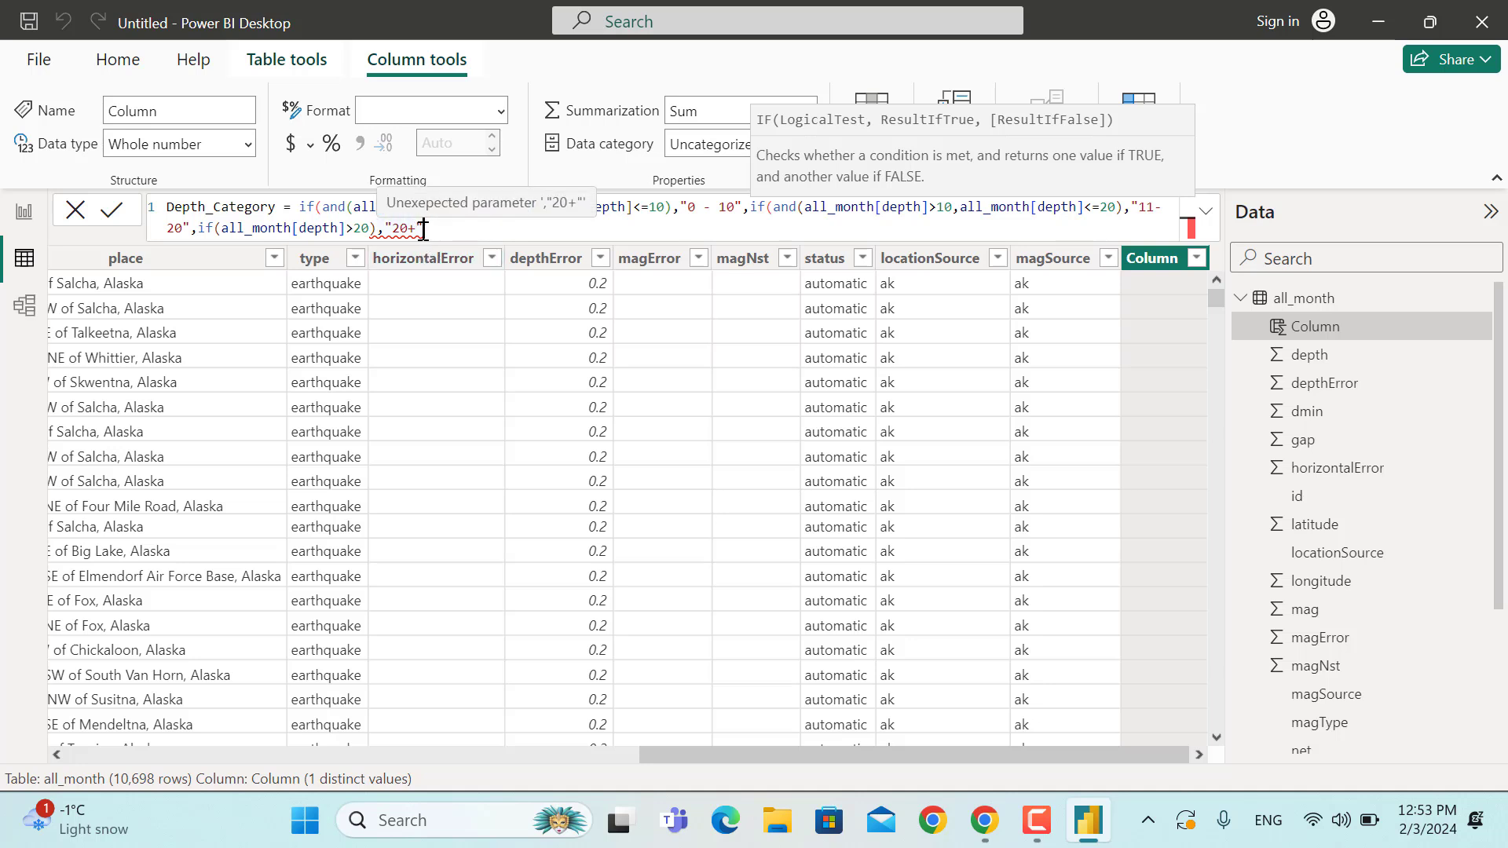
text()))
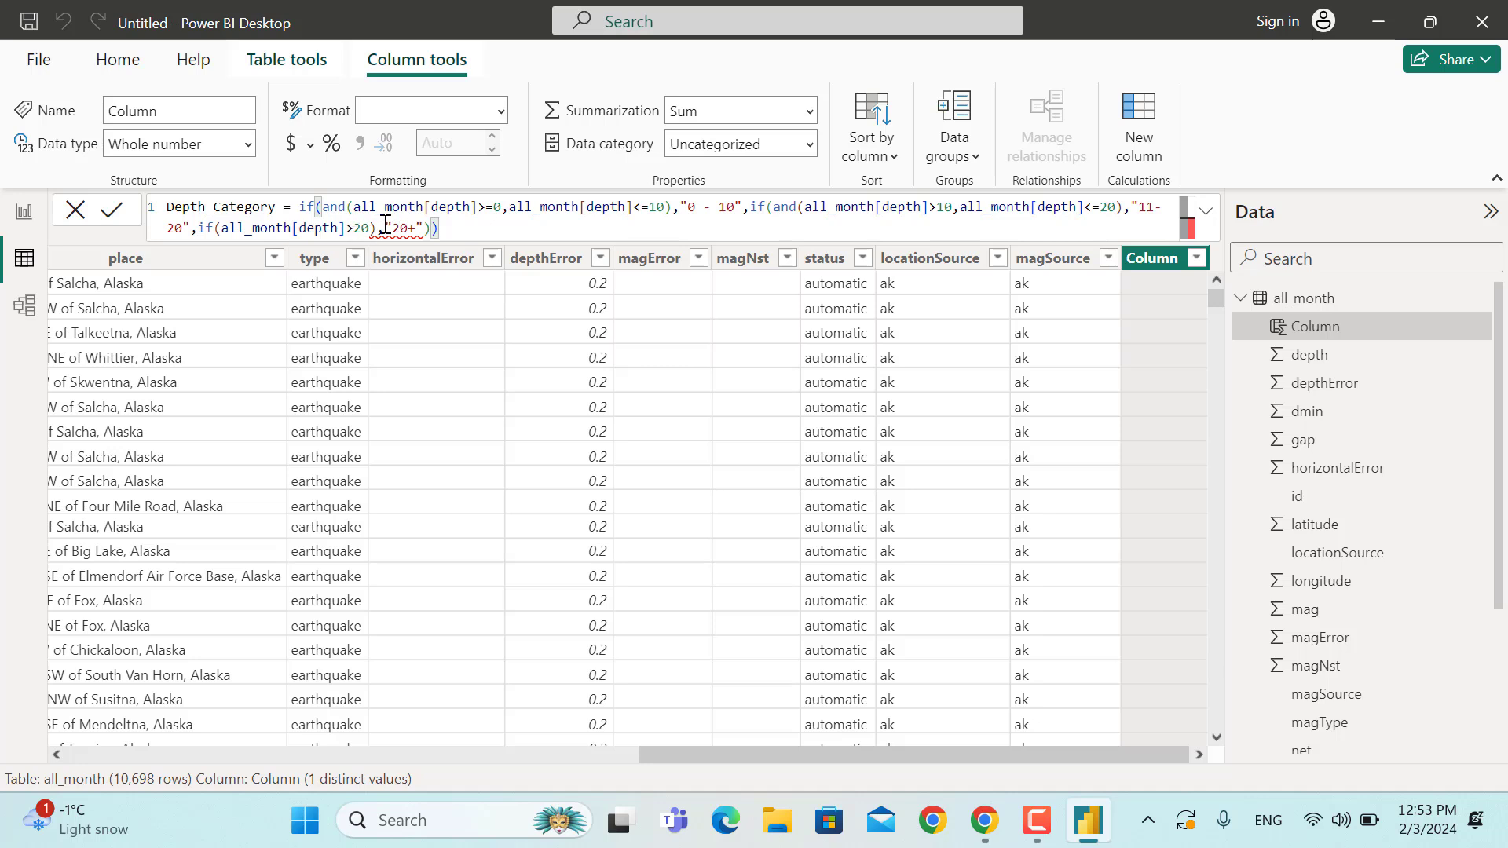
key(BackSpace)
key(BackSpace)
key(BackSpace)
key(BackSpace)
key(BackSpace)
key(BackSpace)
key(BackSpace)
key(BackSpace)
key(BackSpace)
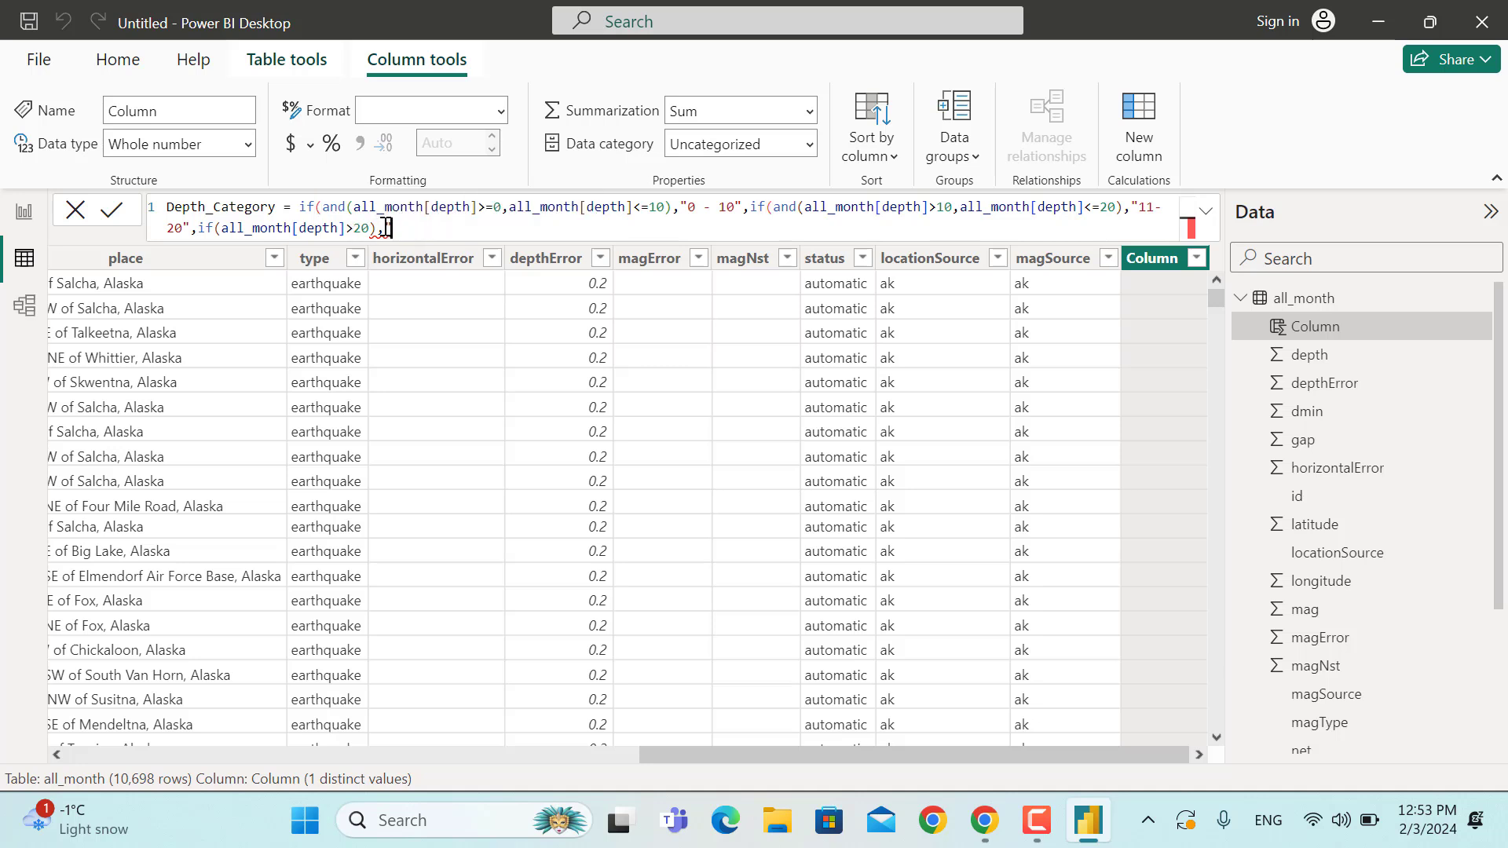
Return "20+" for the third IF, close all open parentheses, and commit the Depth_Category formula
text(,)
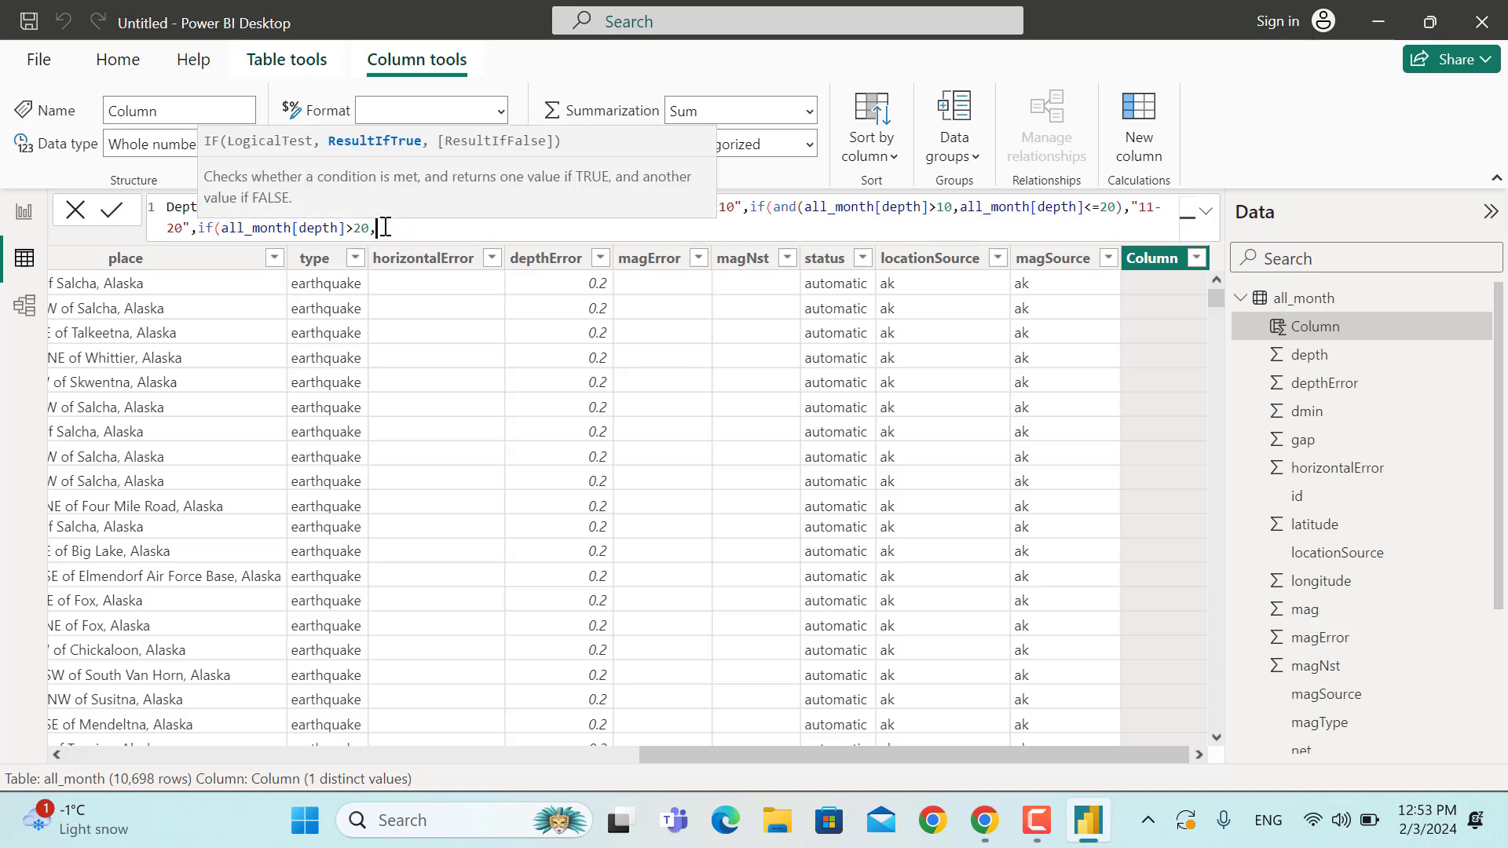
text("20+")
text())
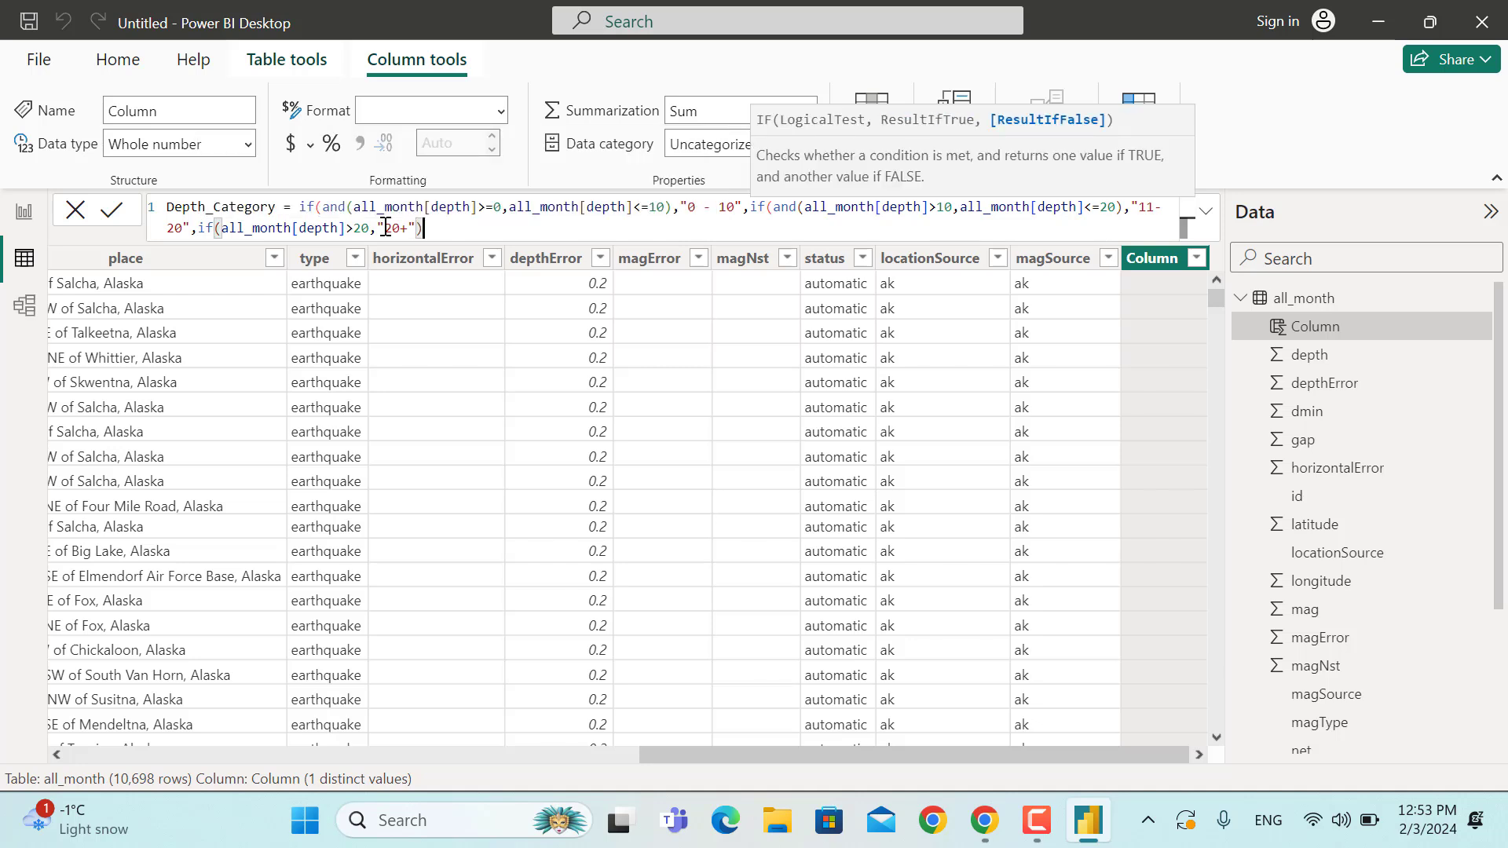
text()))
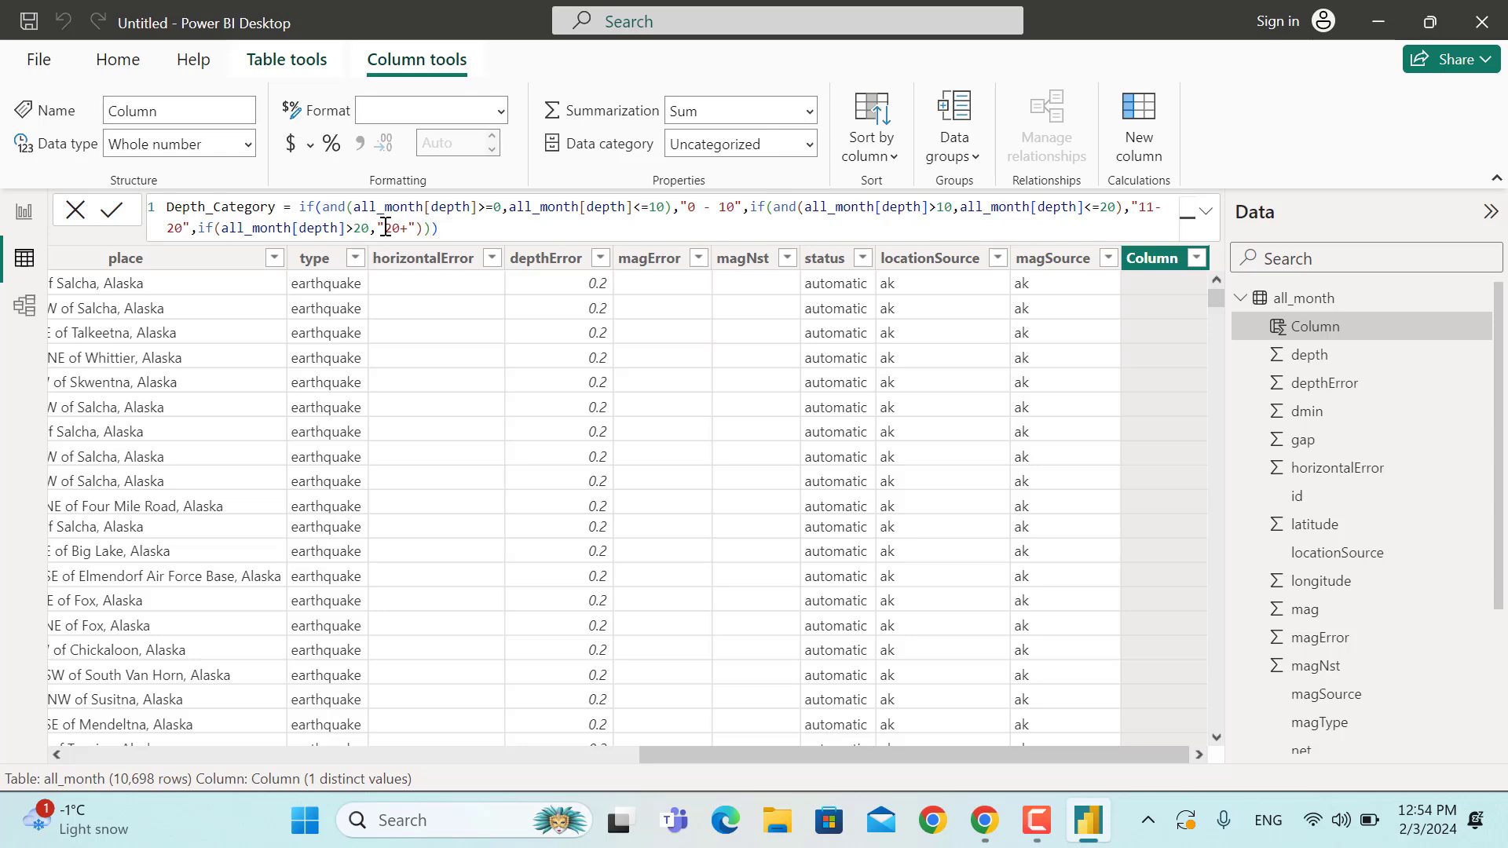
key(Return)
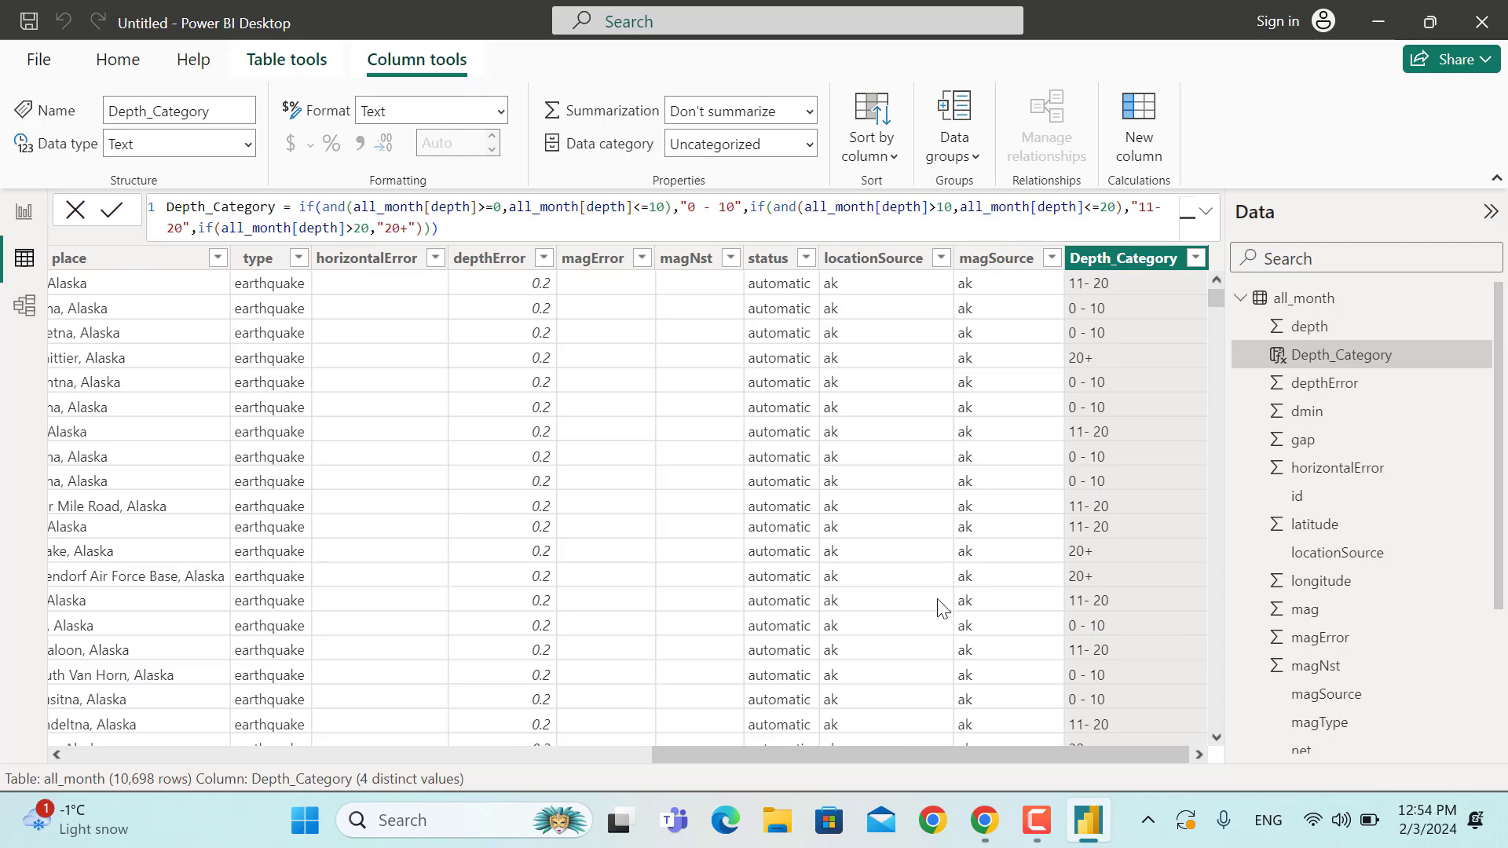
Return to the report canvas and add Depth_Category as the earthquake map's legend
click(22, 219)
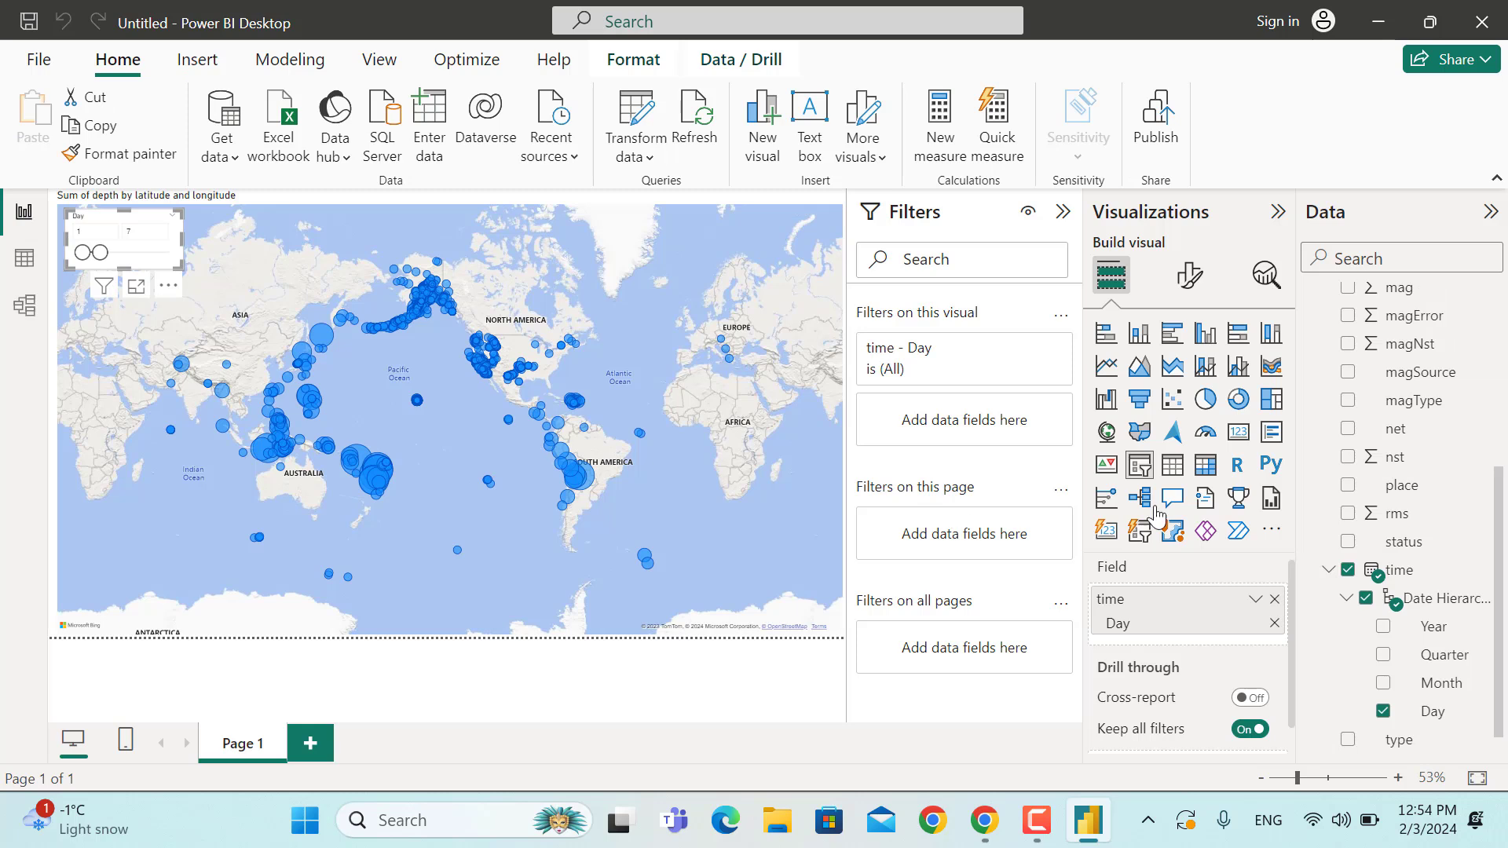
scroll(1392, 432, up, 4)
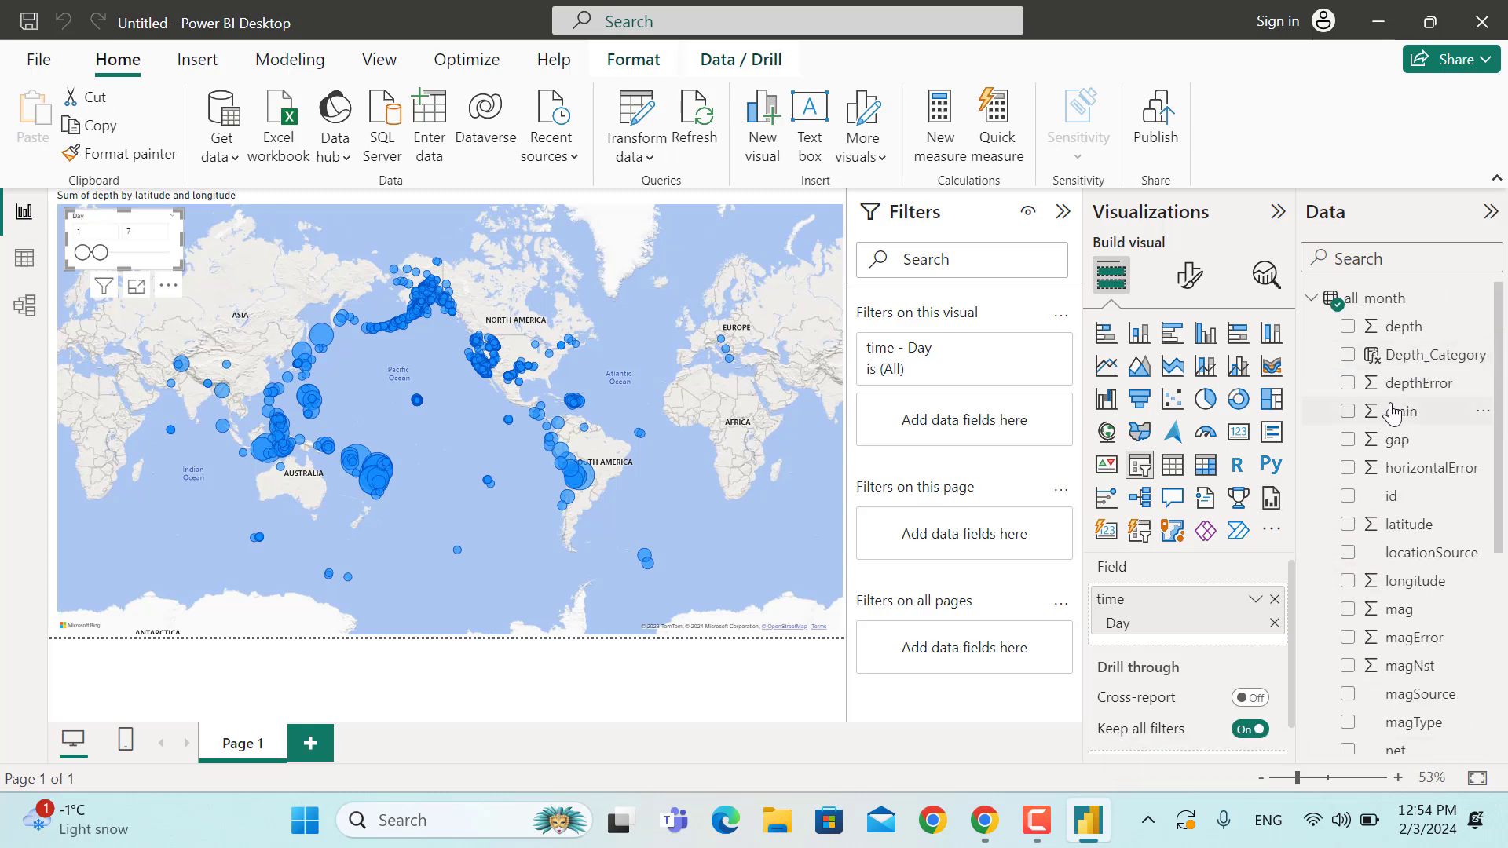
click(800, 605)
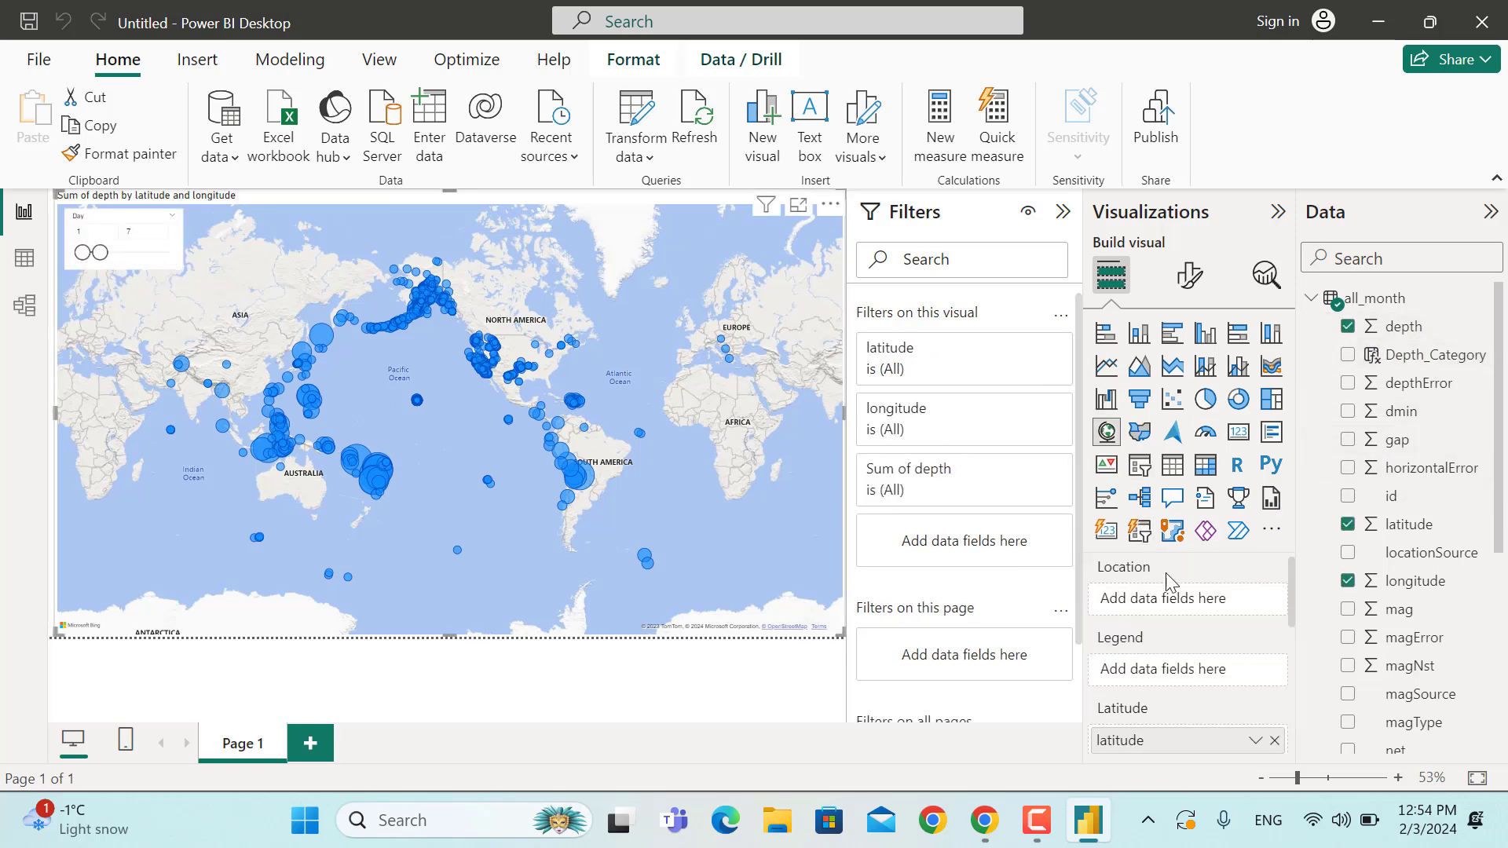
scroll(1167, 578, down, 5)
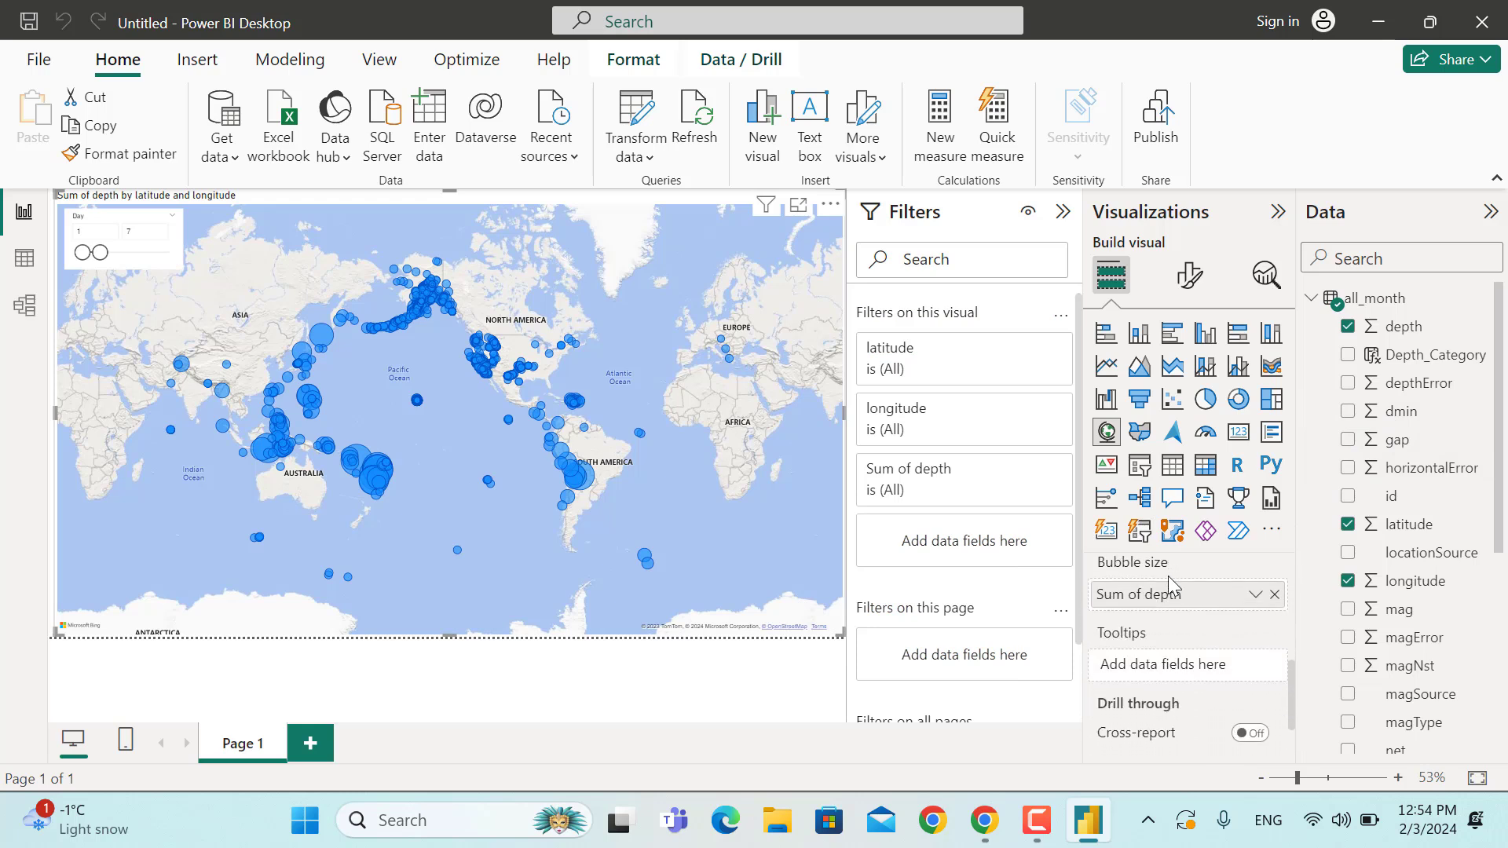
scroll(1167, 576, down, 2)
scroll(1167, 577, up, 5)
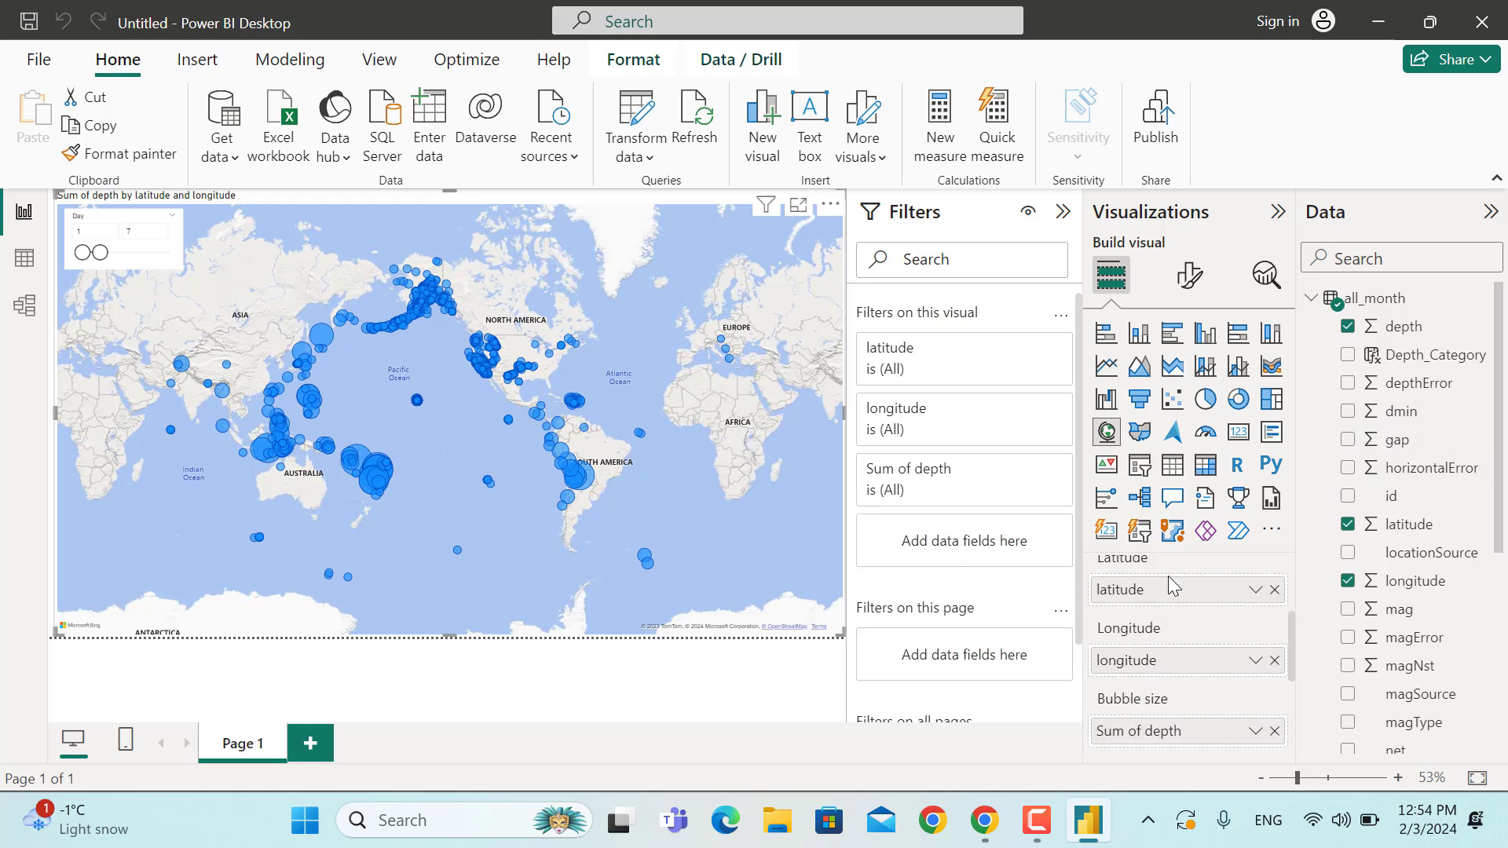
scroll(1168, 586, up, 2)
scroll(1169, 586, up, 1)
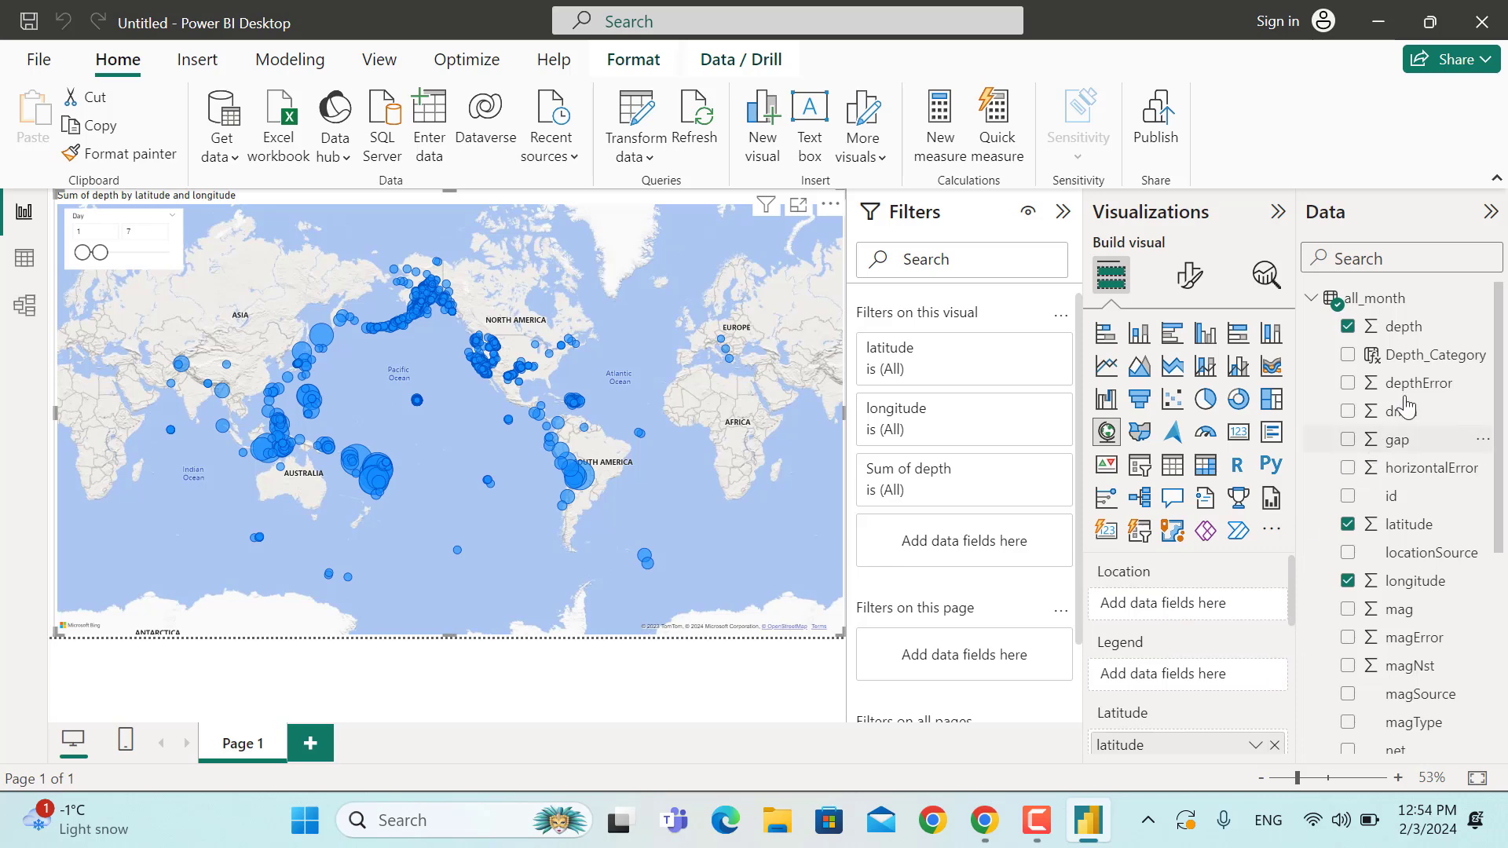
drag(1448, 365, 1239, 690)
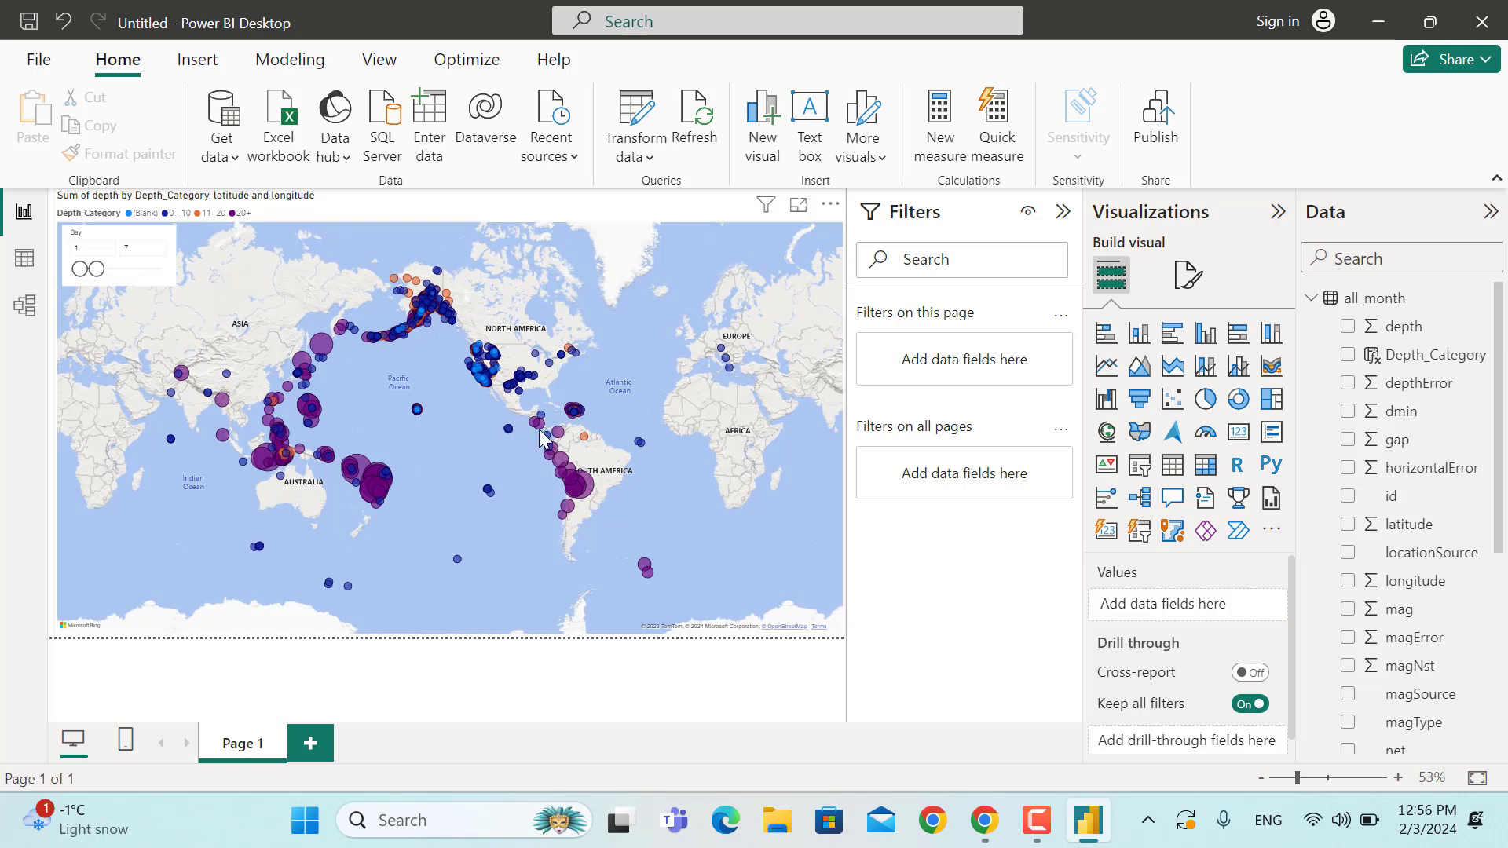
Try the Aerial base style on the earthquake map, and settle on the Light style
click(774, 272)
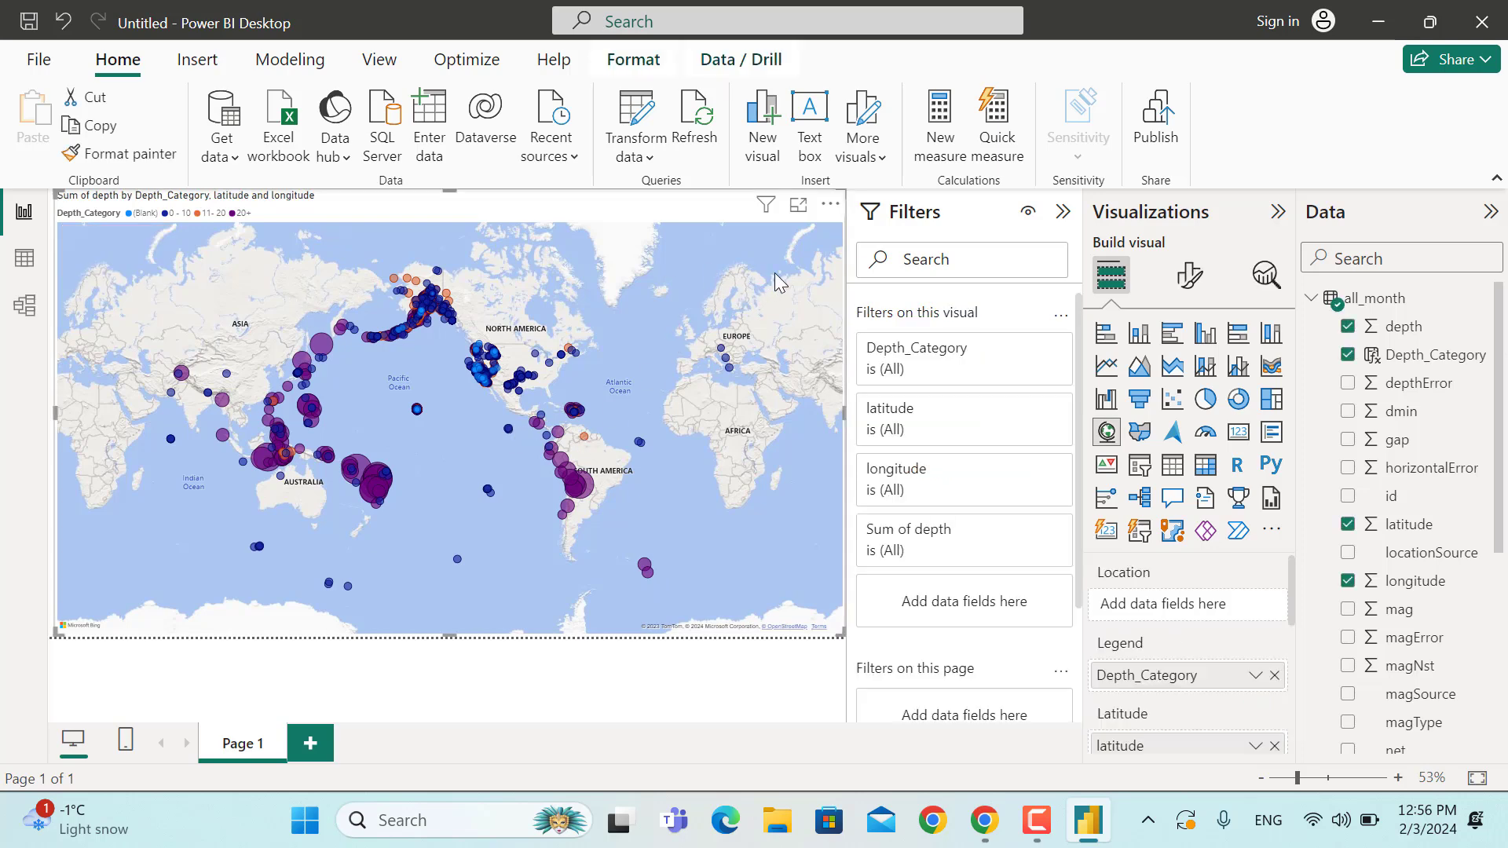
click(1189, 276)
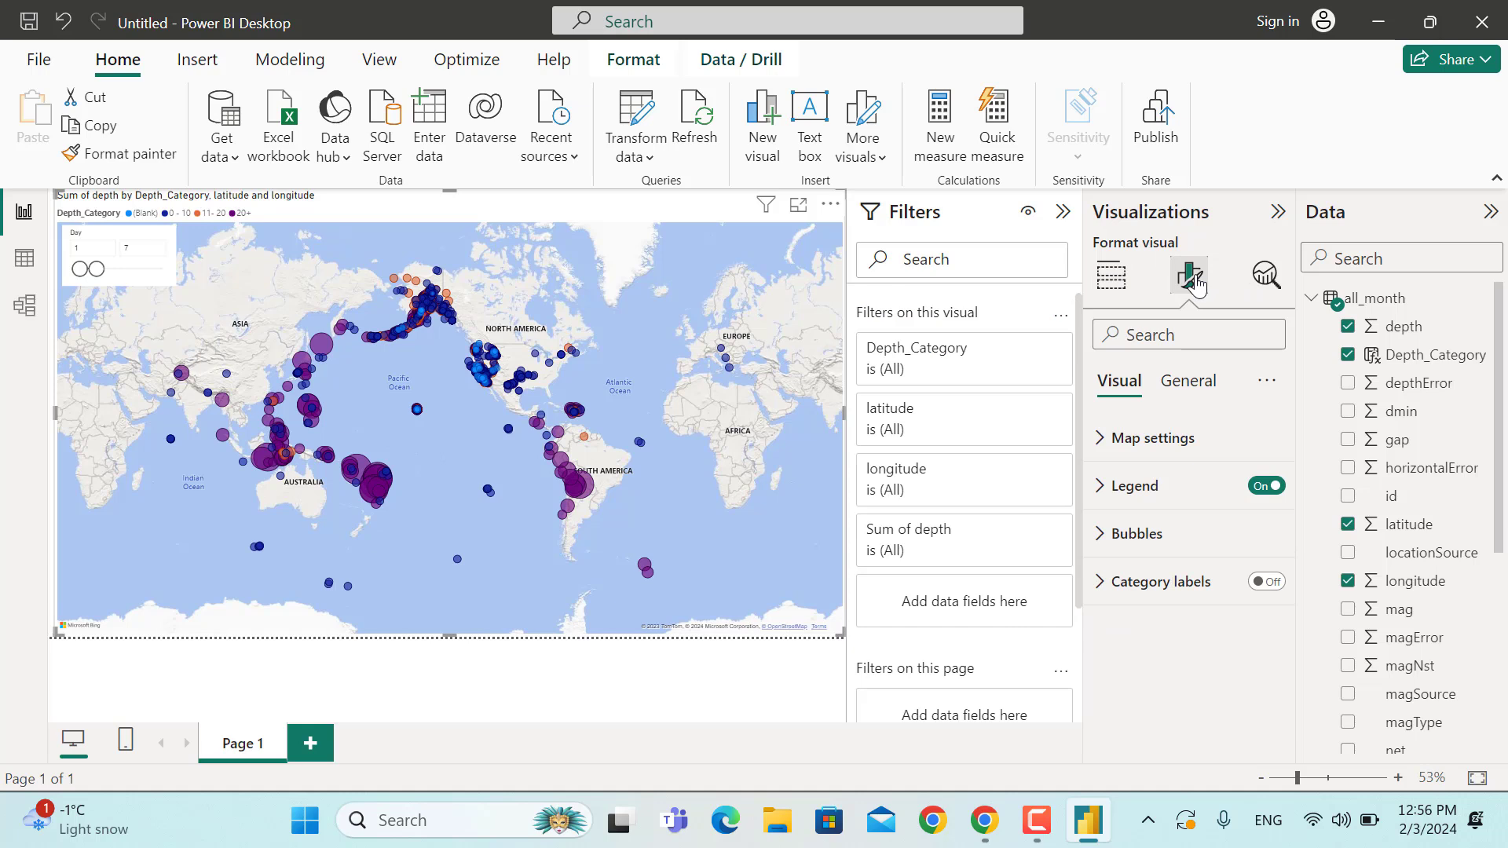
click(1107, 453)
click(1161, 566)
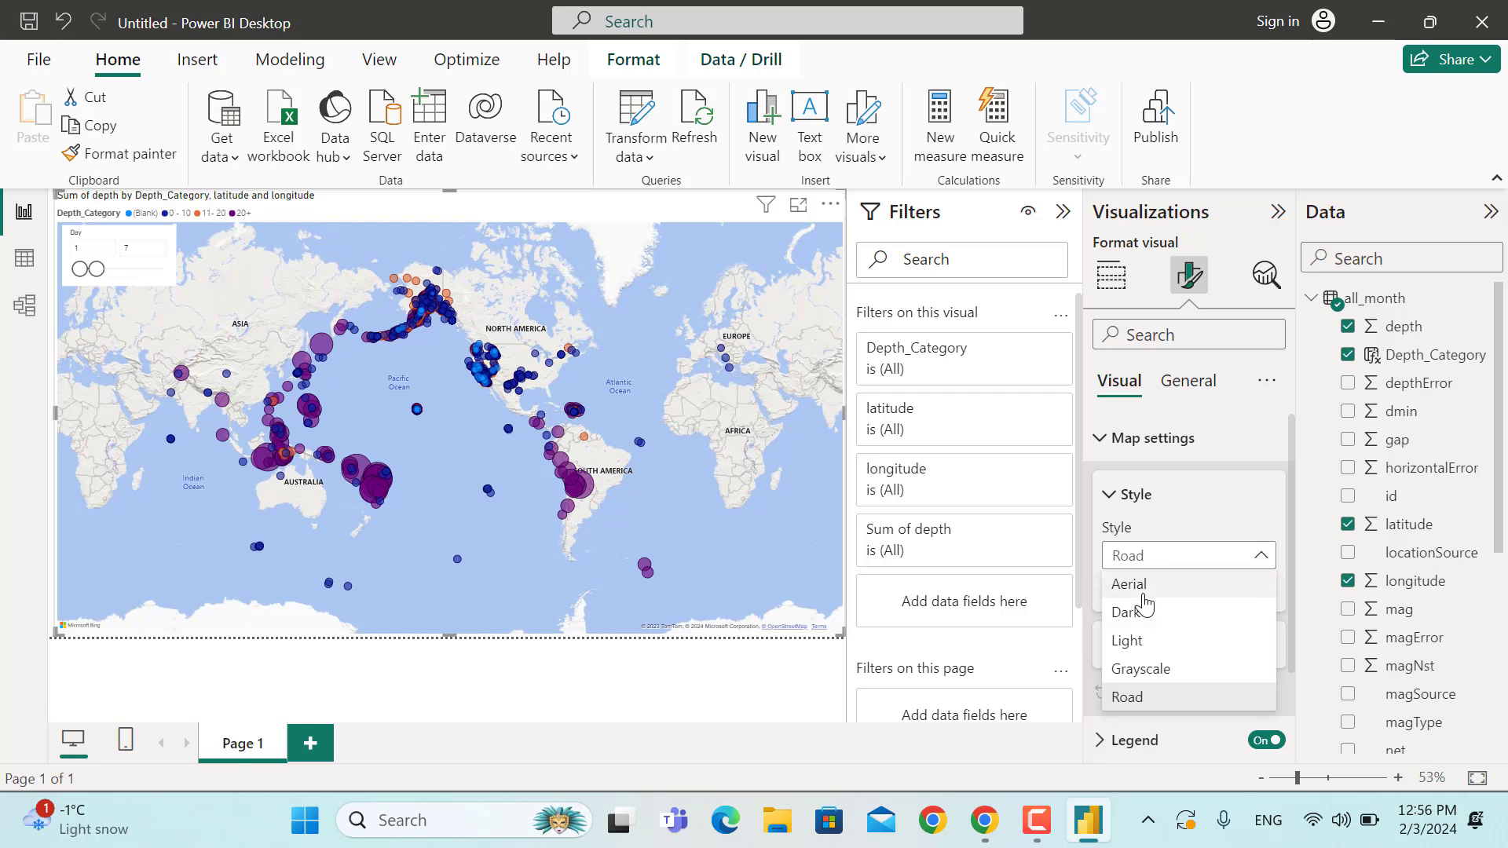
key(Escape)
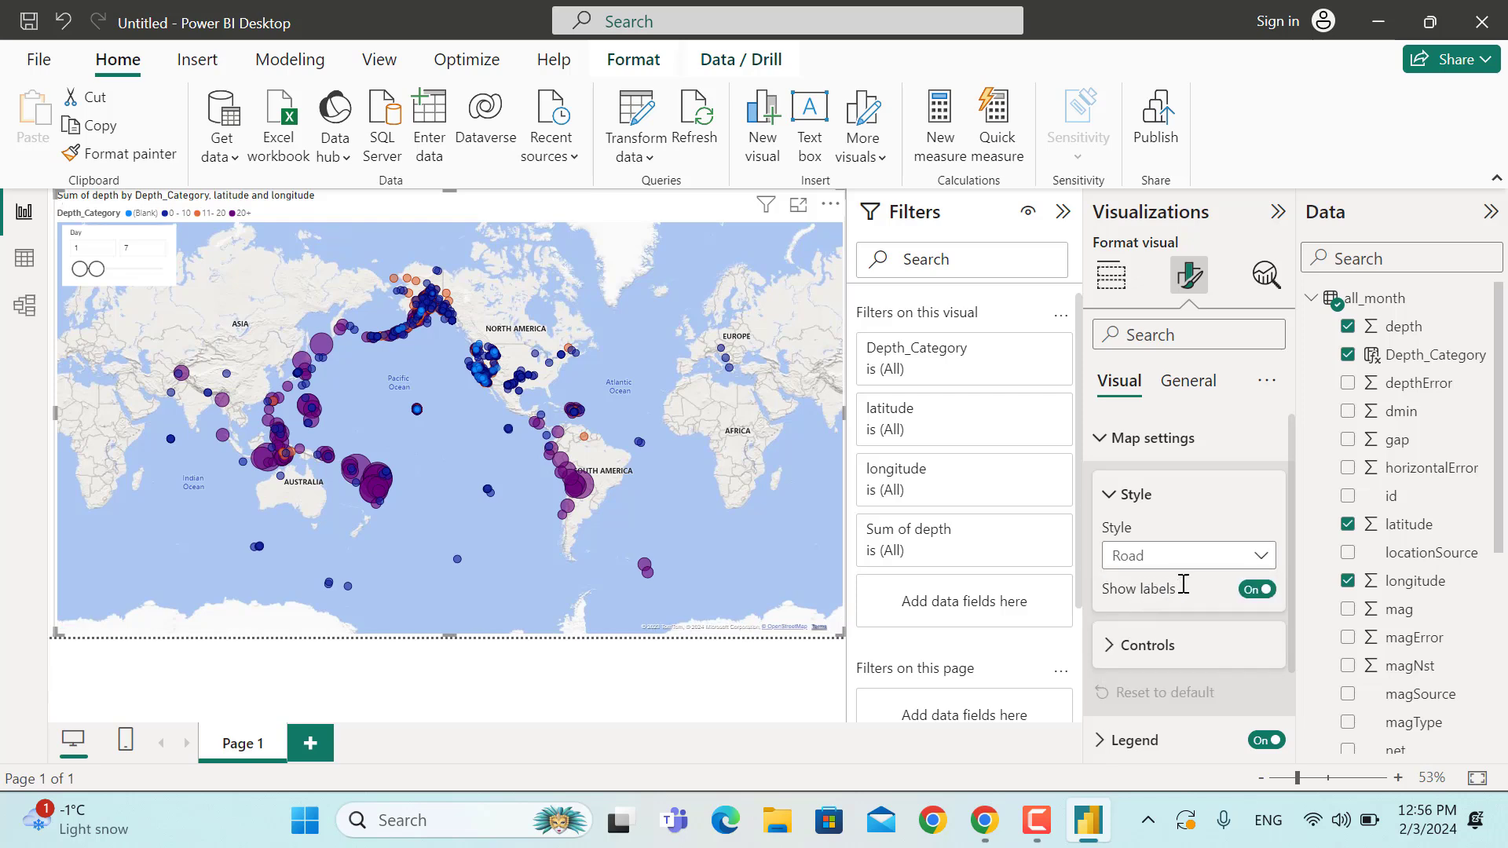
click(1185, 555)
click(1195, 581)
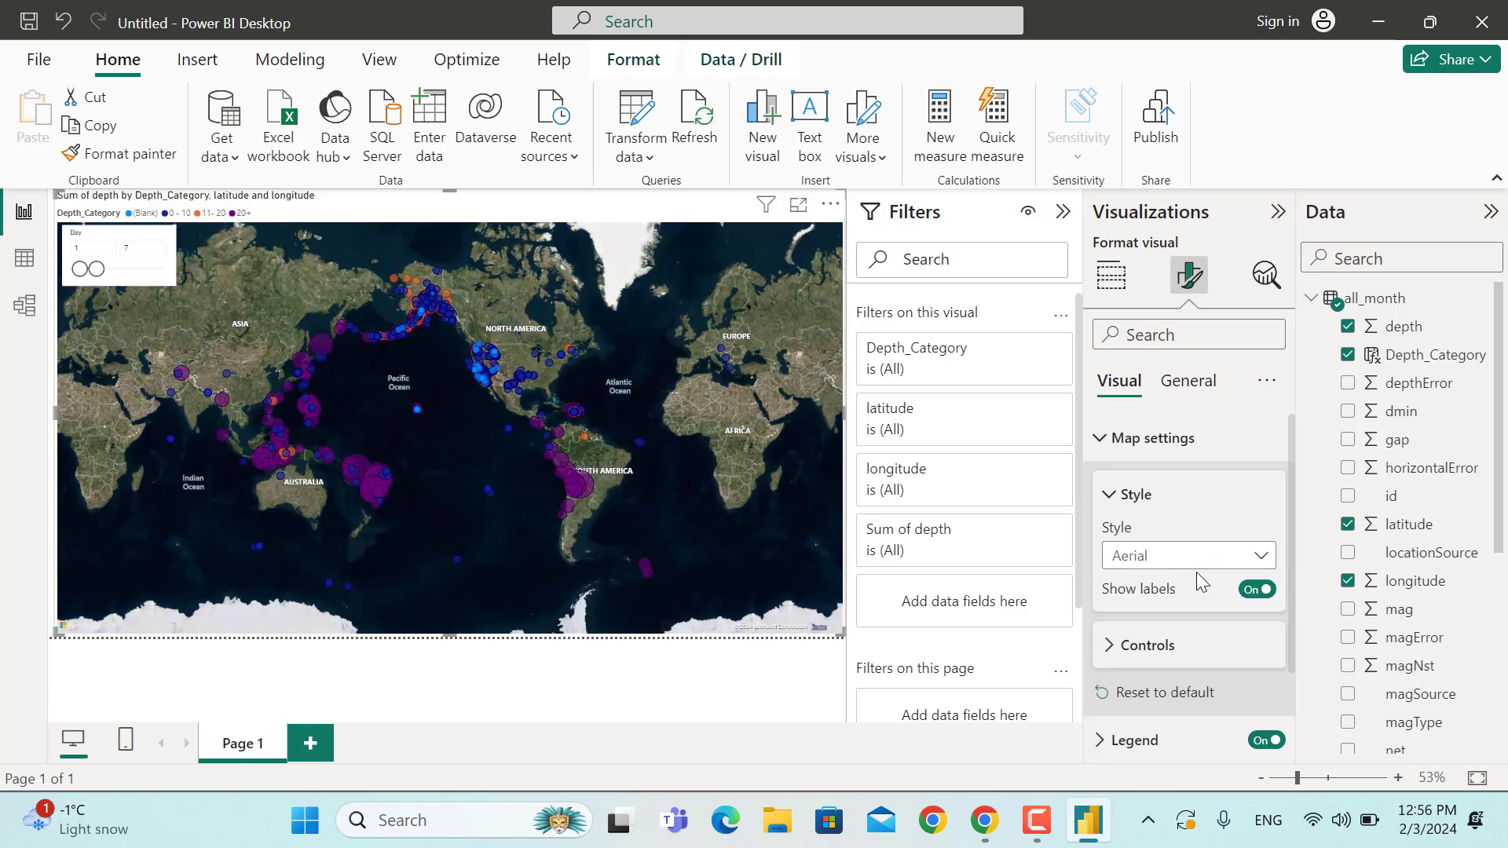
click(1222, 566)
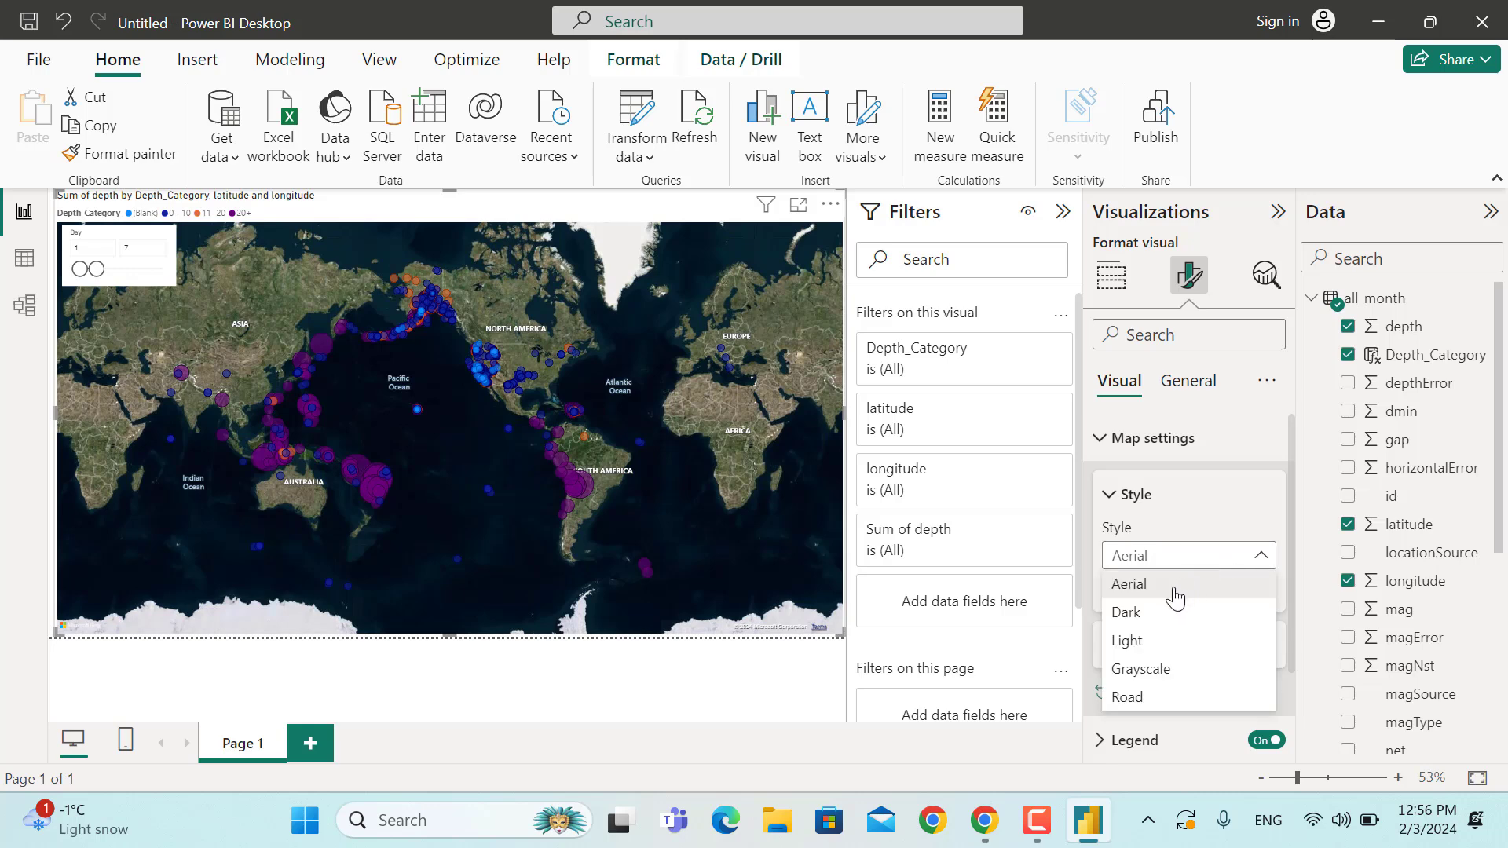
click(1151, 642)
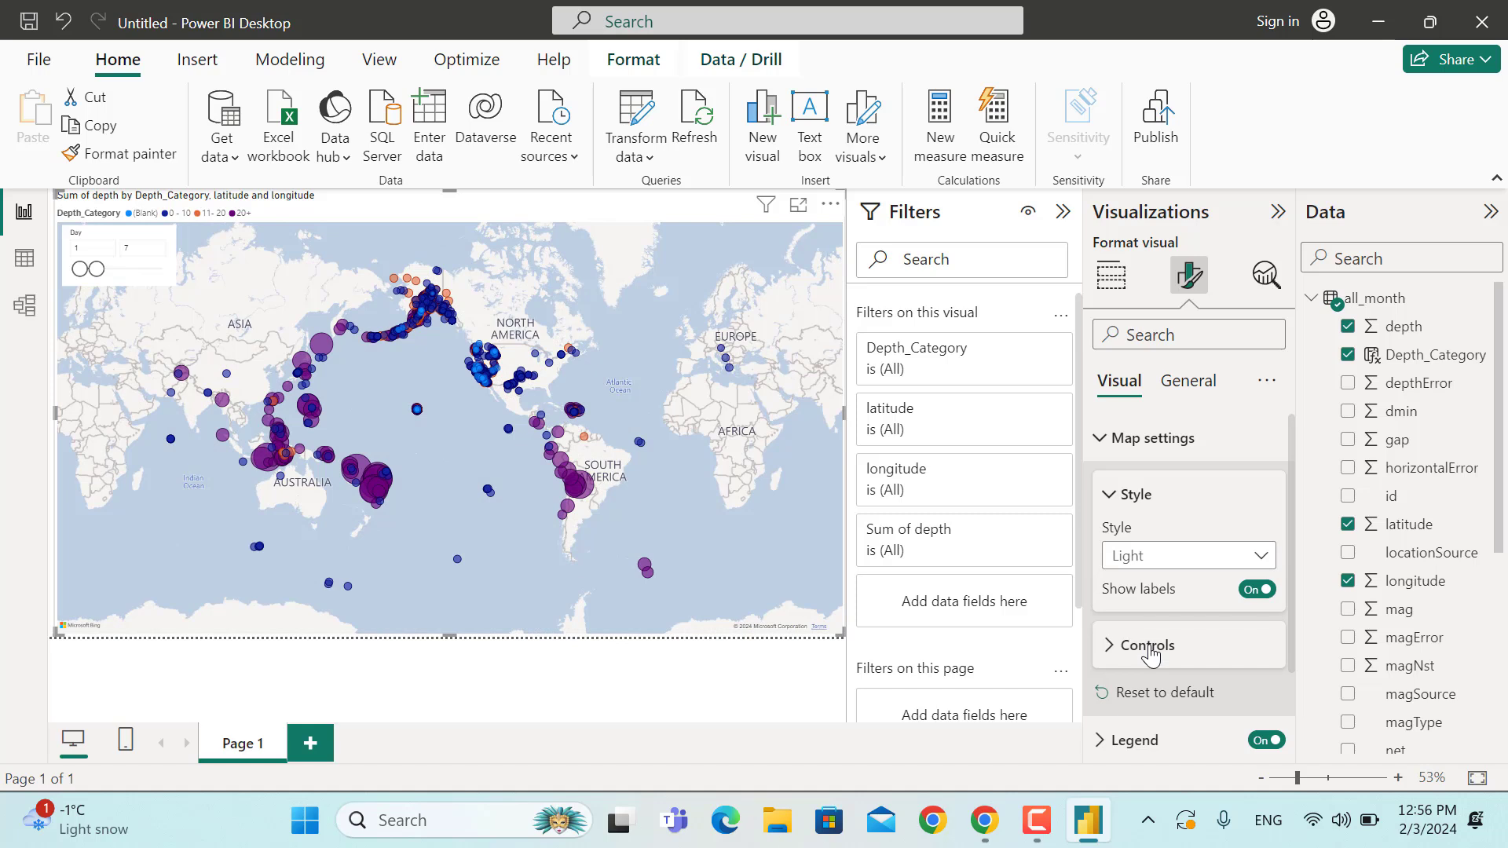
Set the map's bubble size to 5
scroll(1182, 624, down, 3)
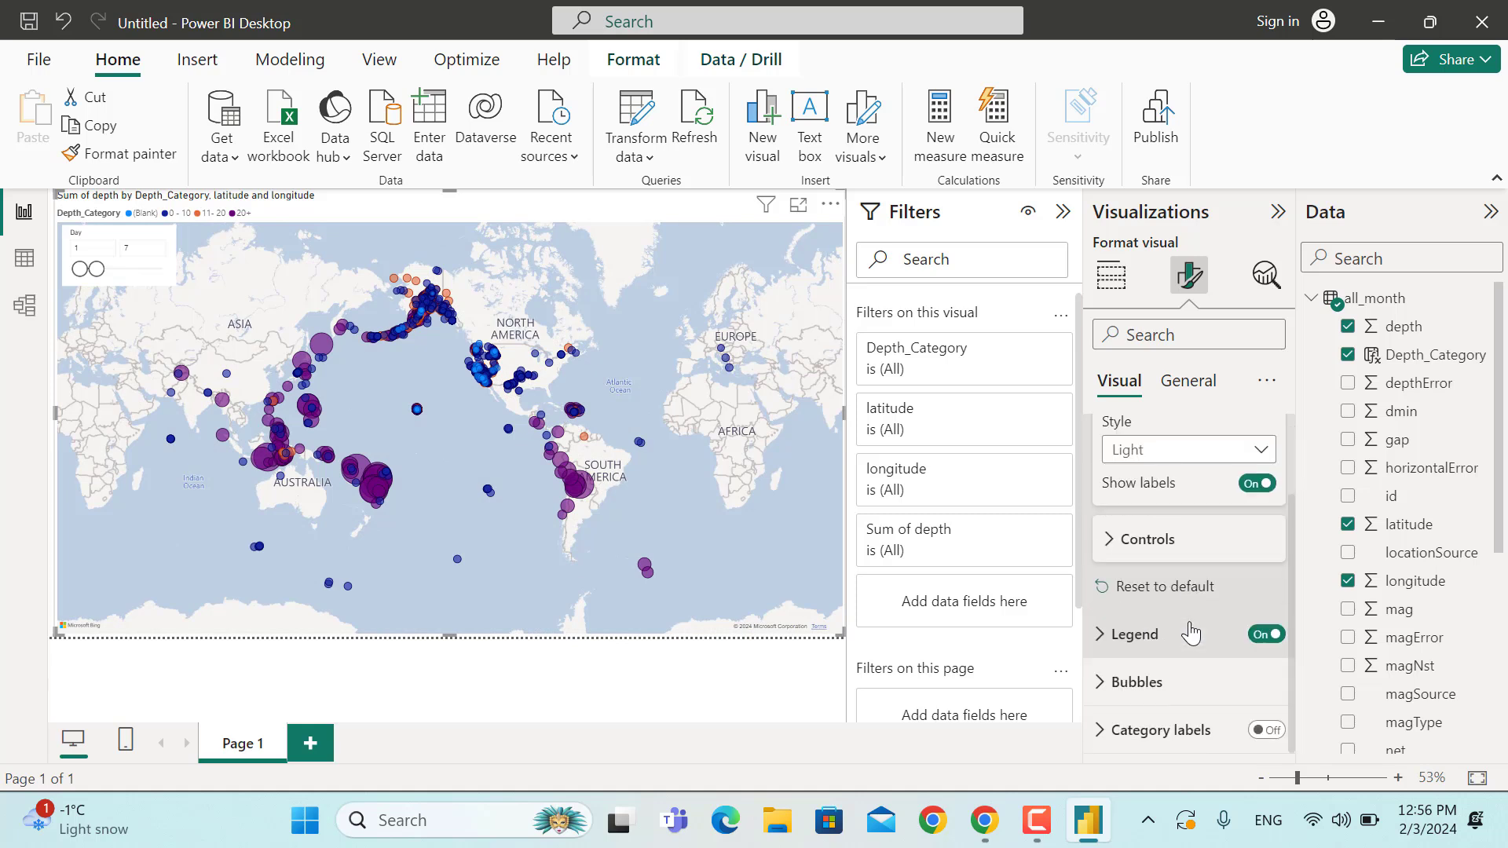
click(1117, 688)
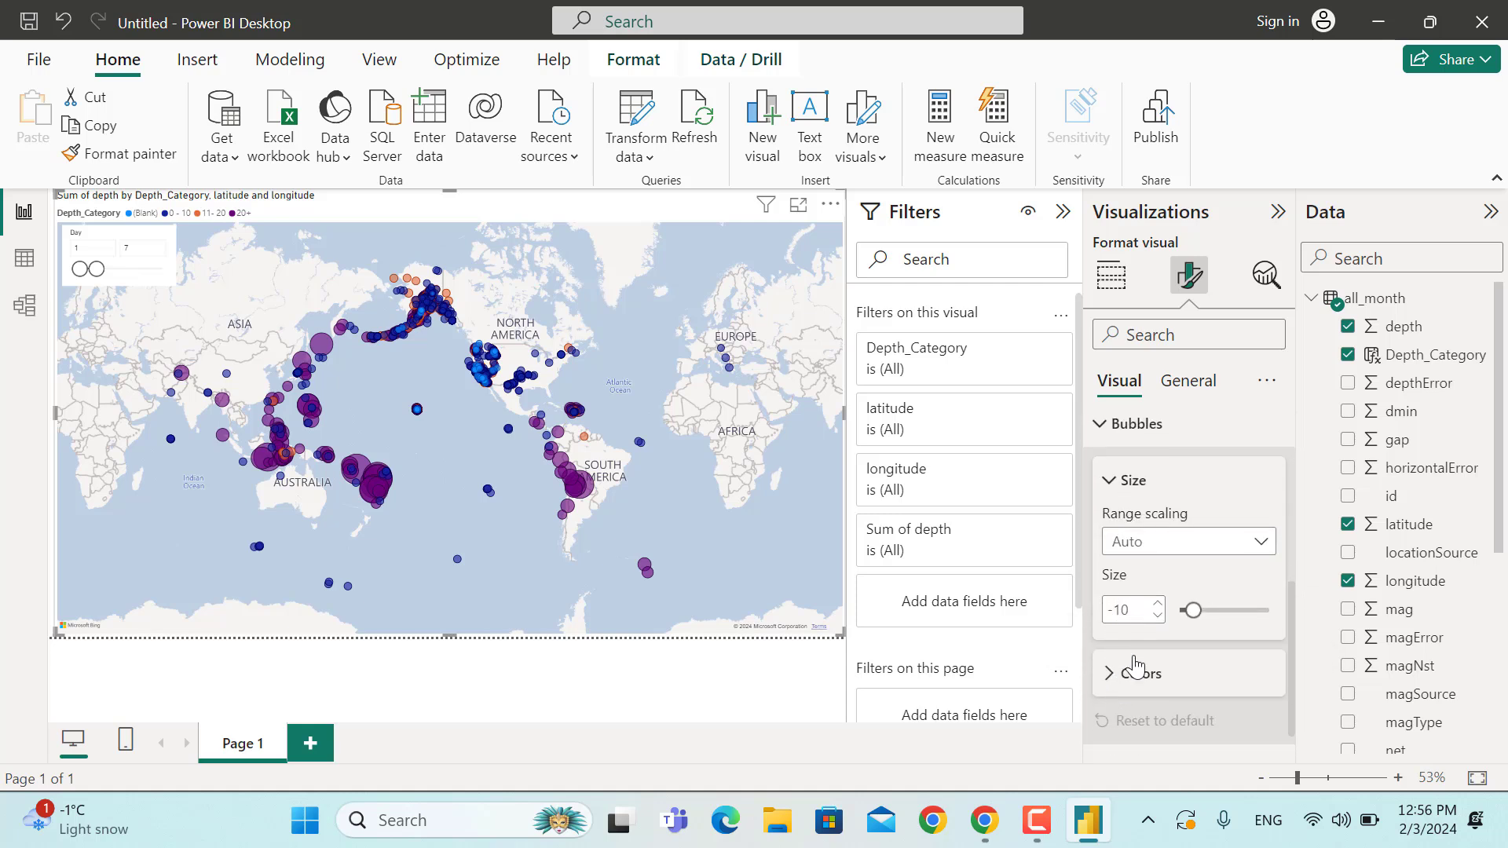
click(1192, 611)
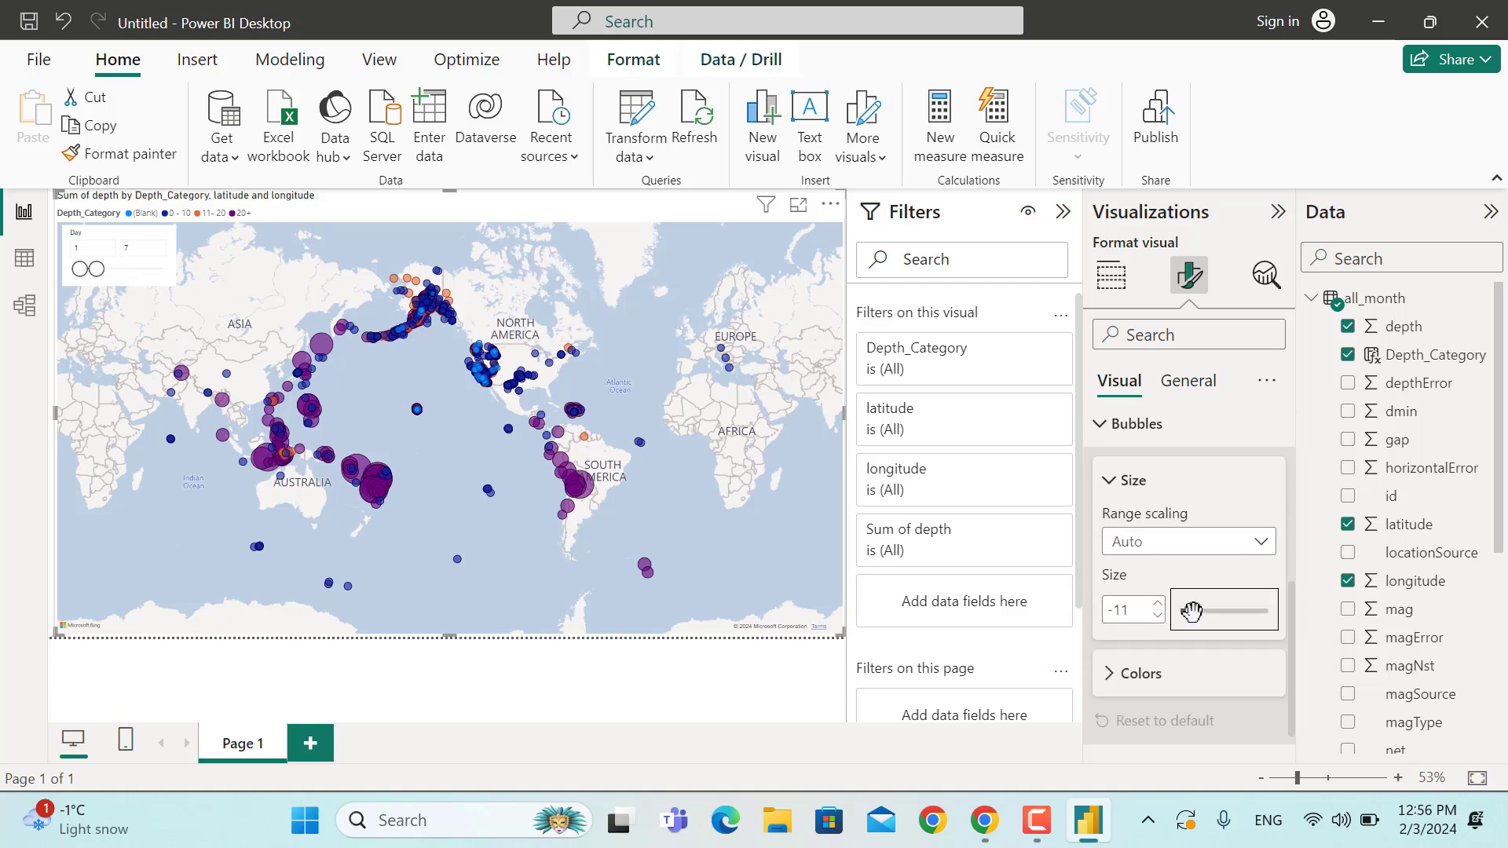
drag(1192, 611, 1203, 614)
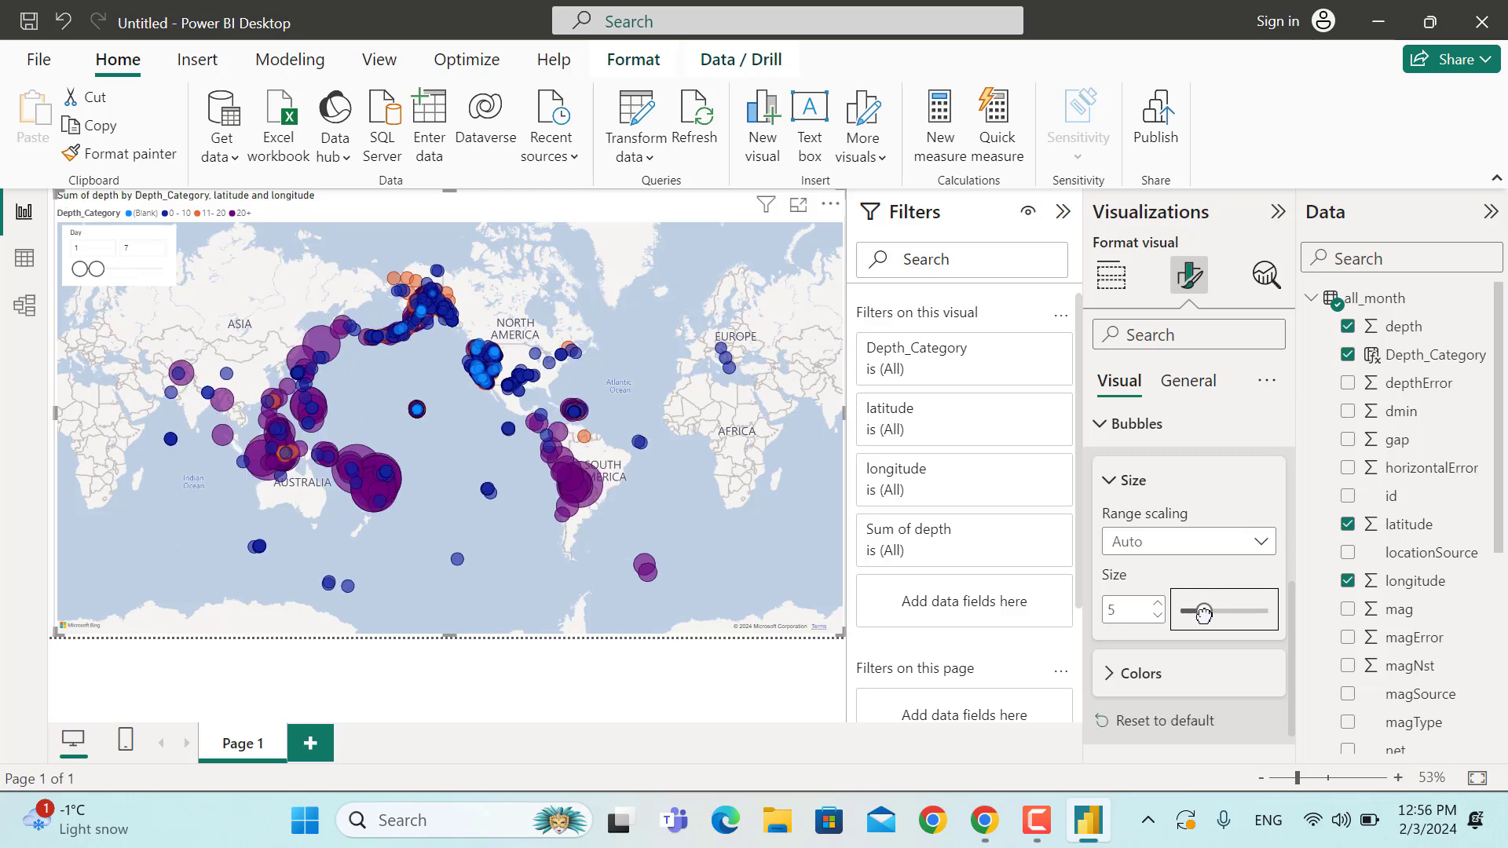
Set the bubble color of the (Blank) depth category to white
scroll(1139, 636, down, 1)
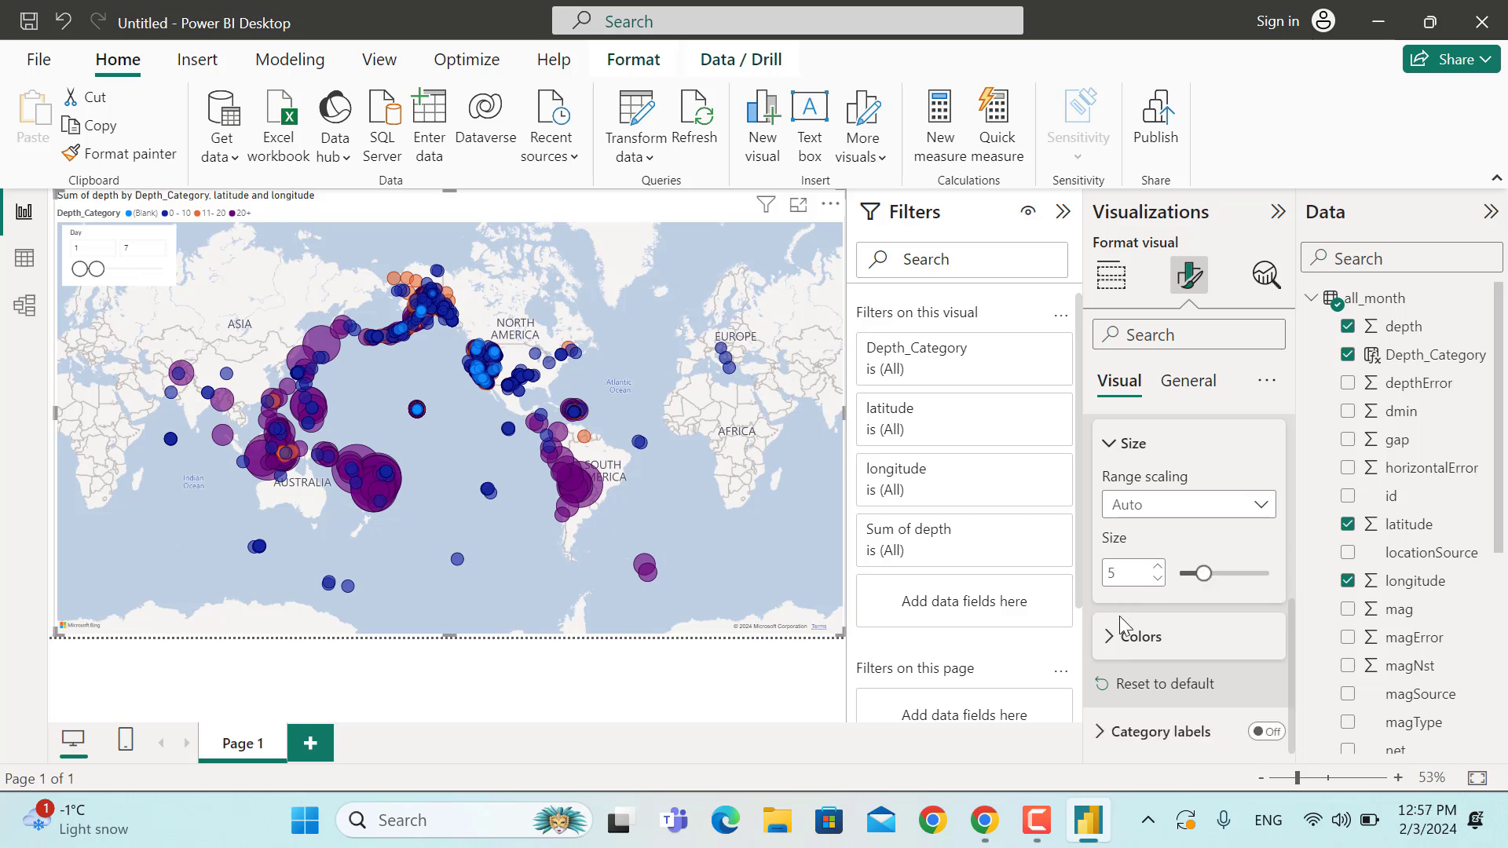
click(1115, 633)
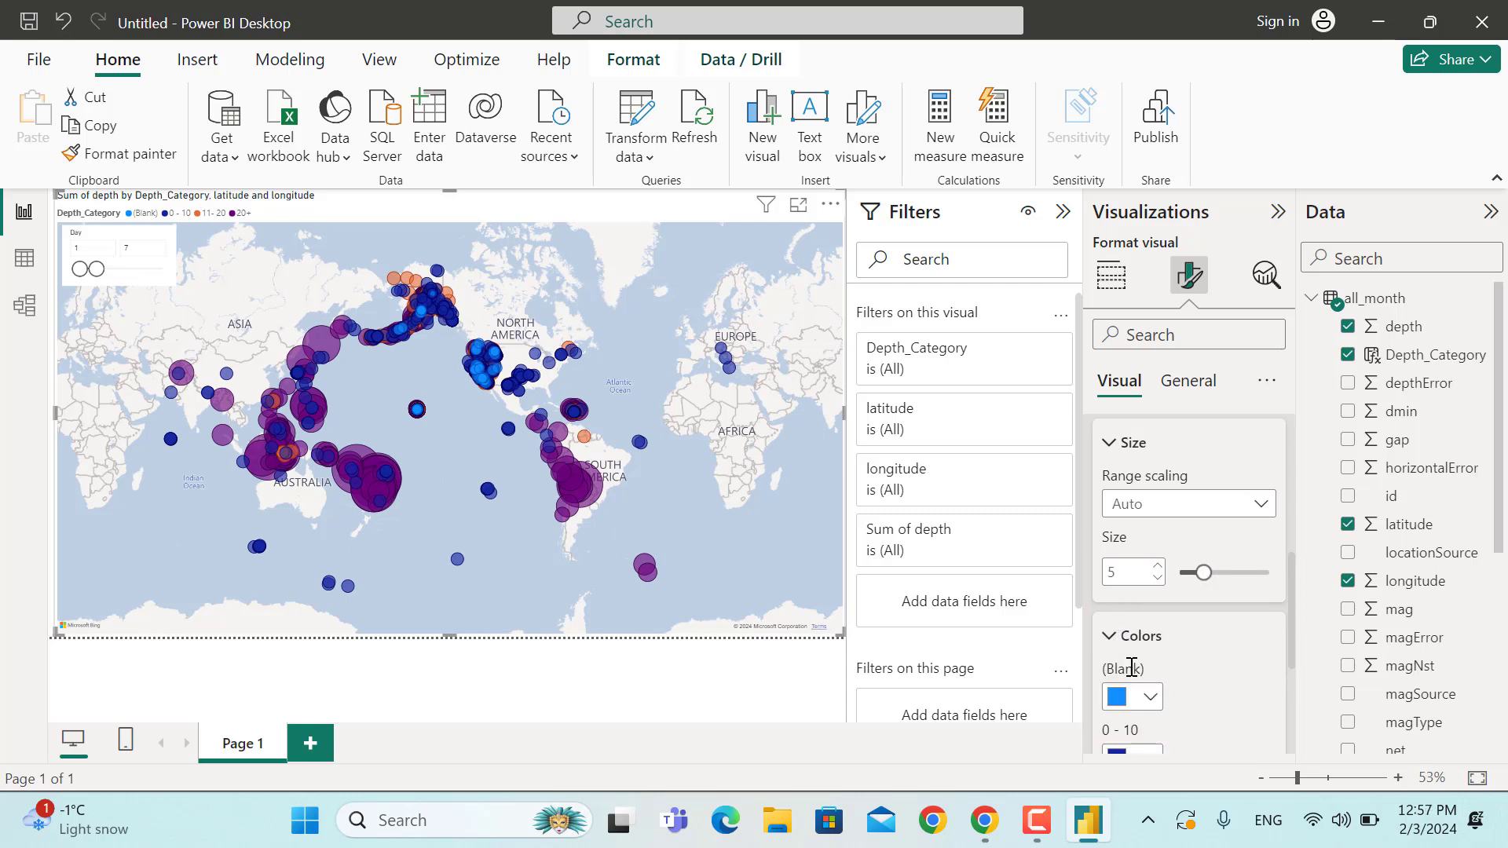
scroll(1131, 667, down, 5)
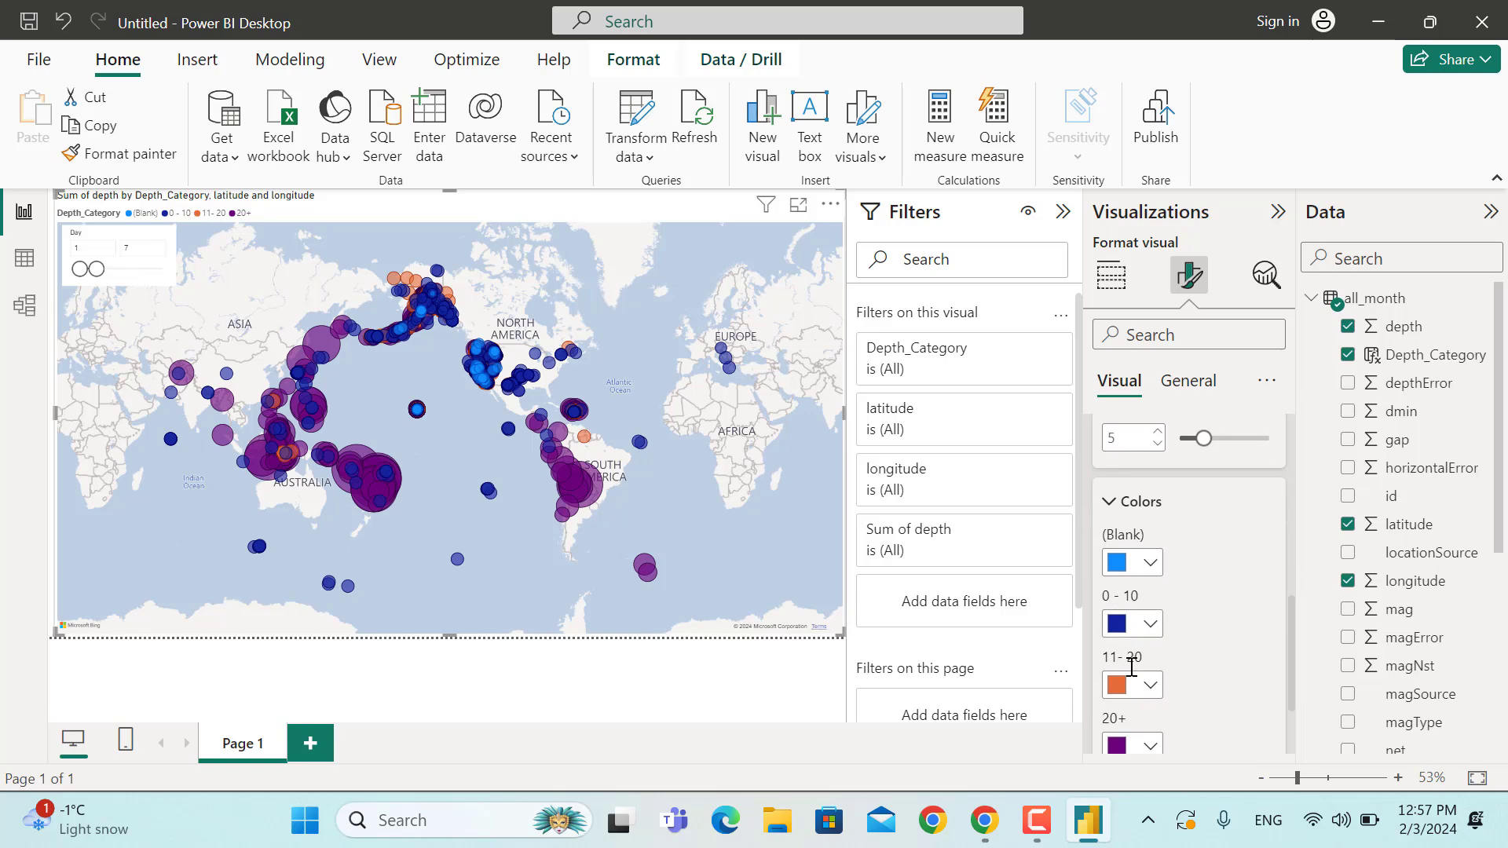
click(1152, 511)
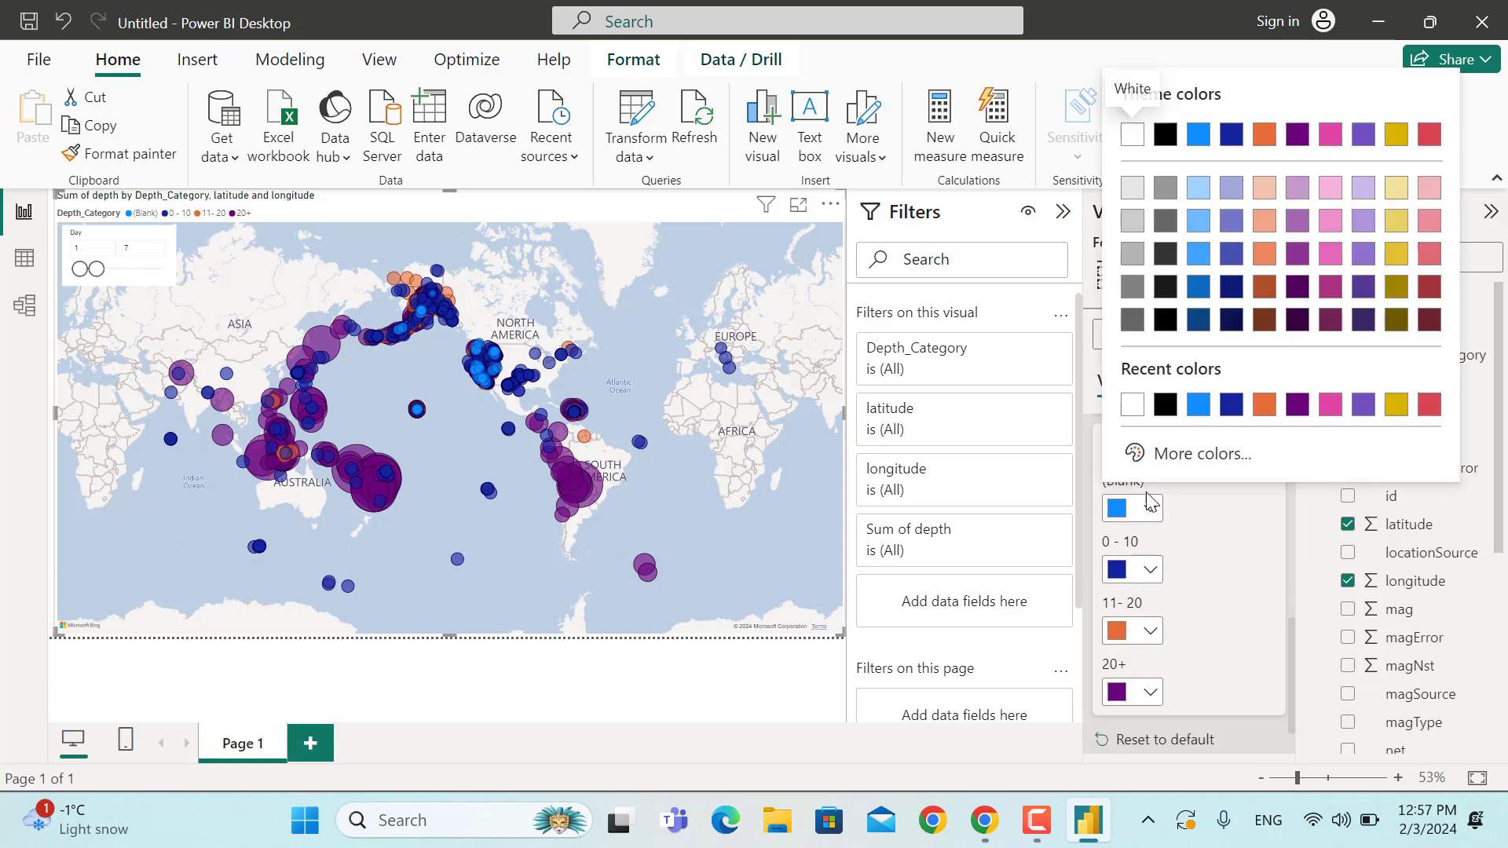
click(1132, 406)
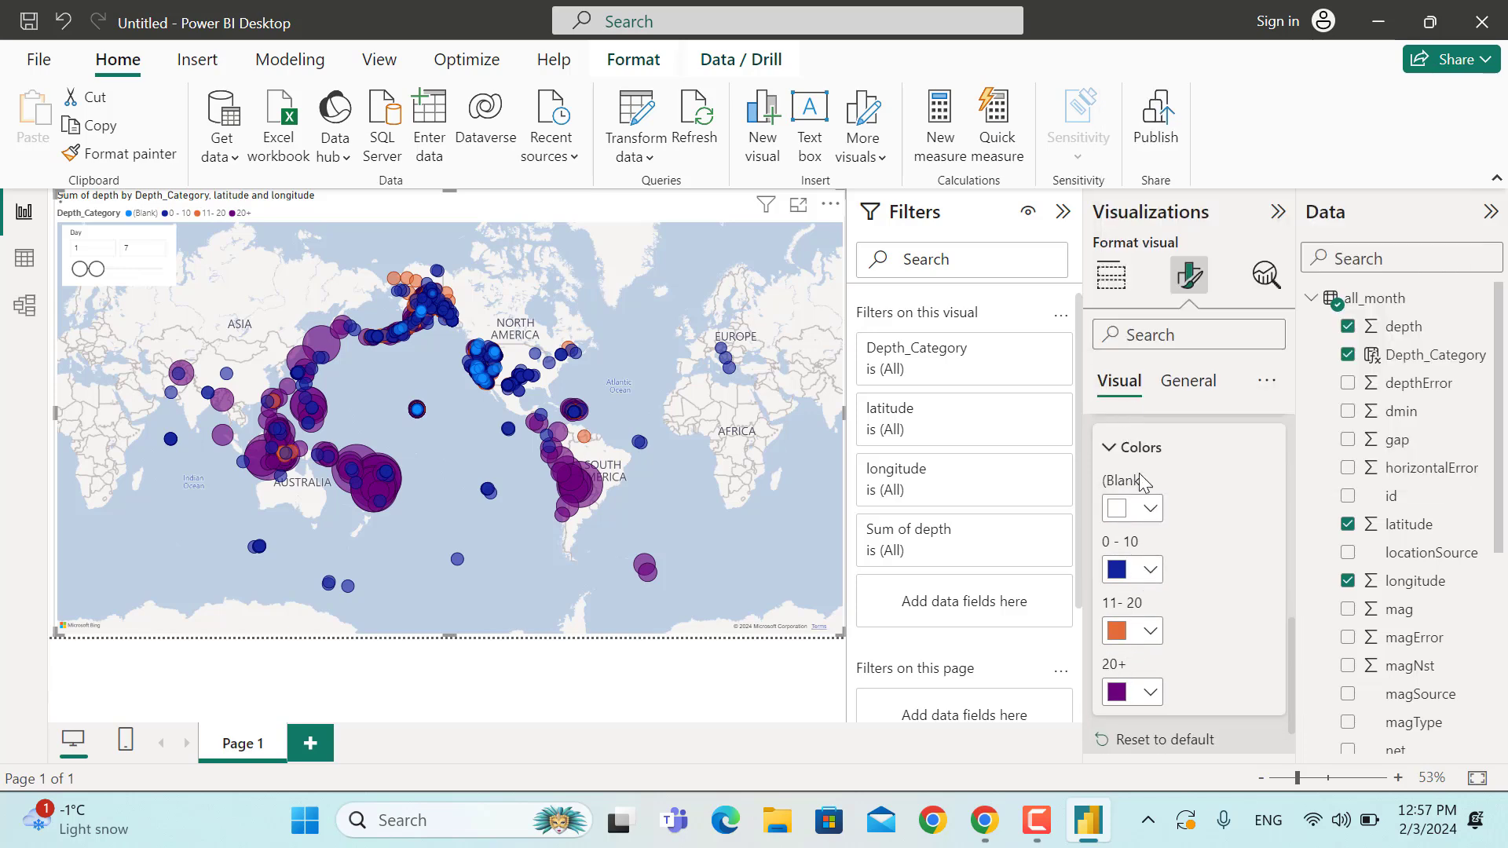
Color the map's 0 - 10 bubbles red, the 11- 20 bubbles dark yellow and the 20+ bubbles bright blue
click(1151, 571)
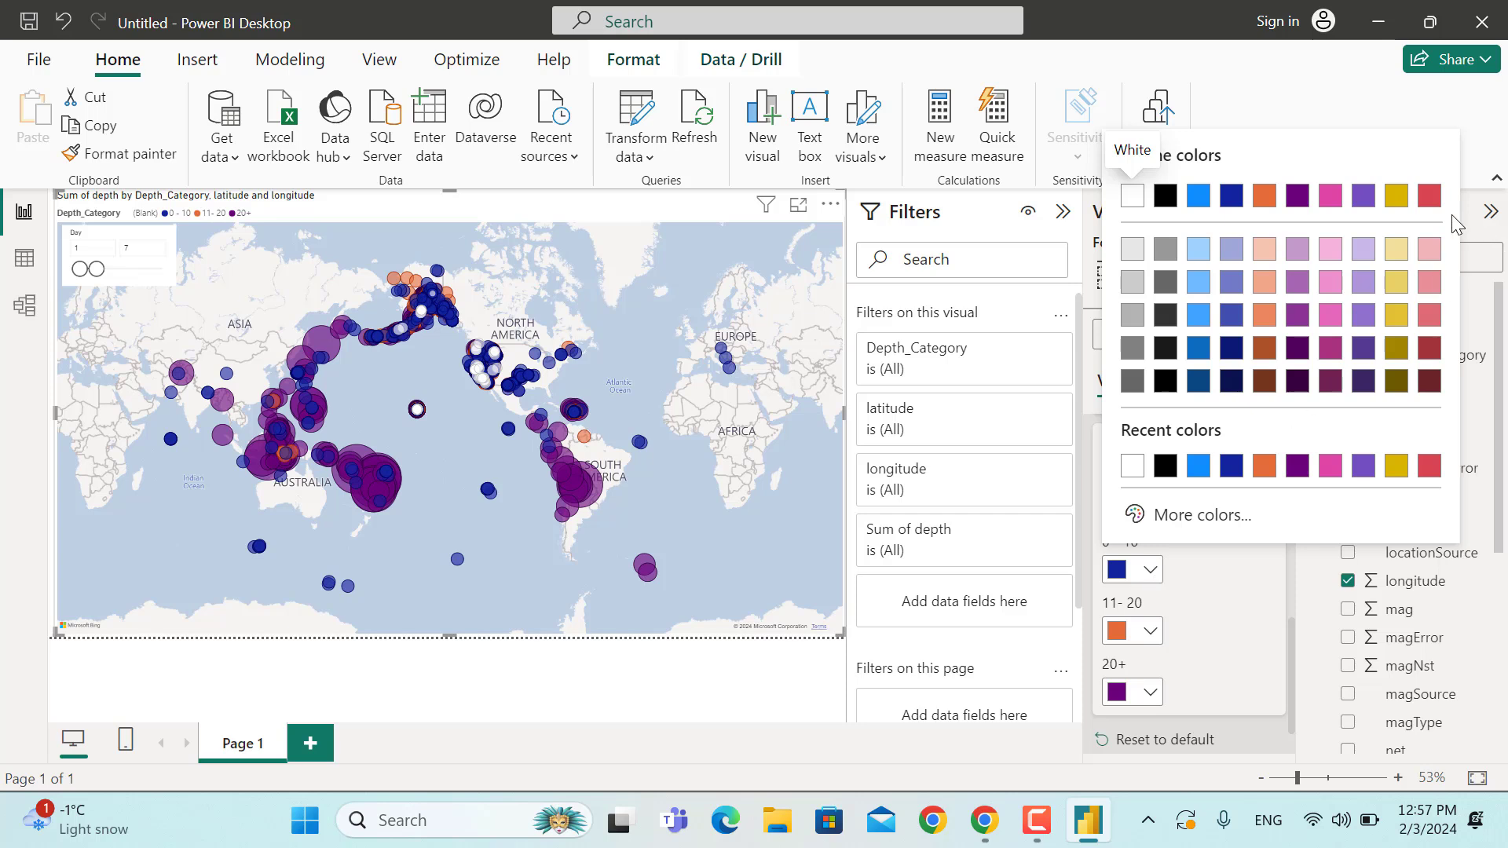
click(1429, 196)
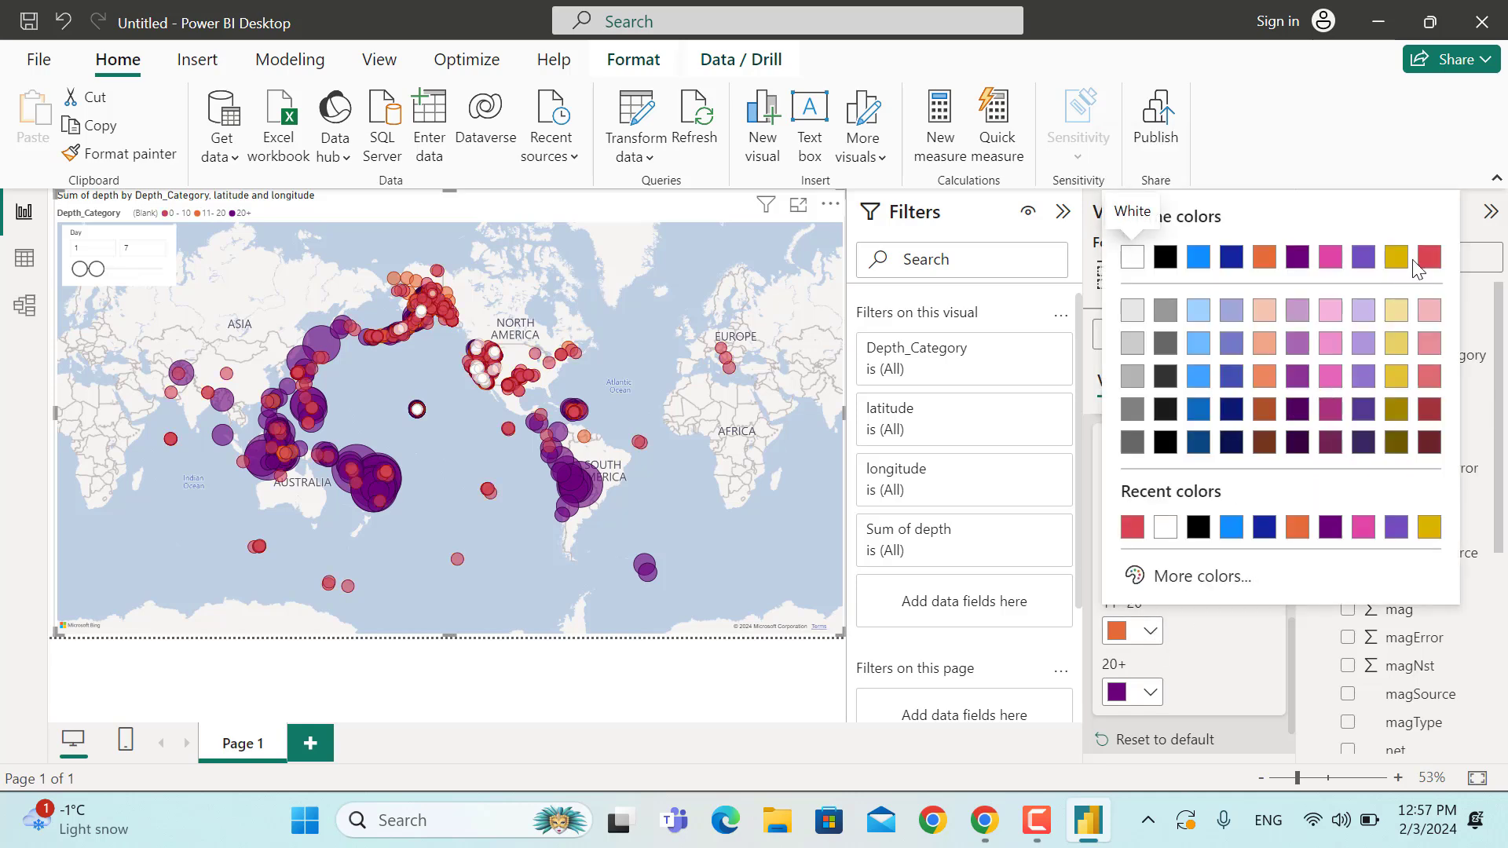
click(1397, 258)
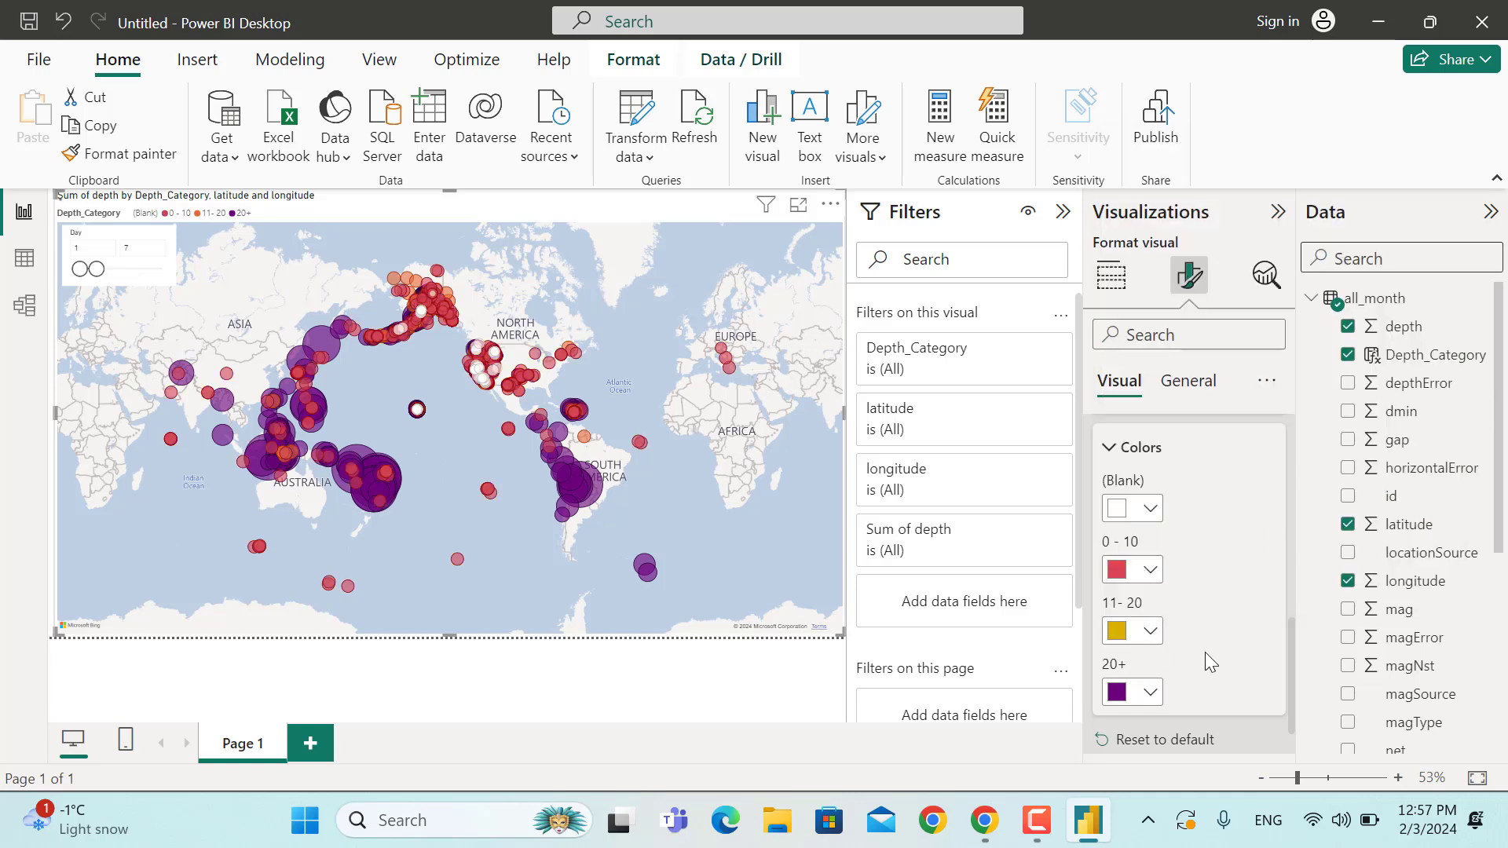
click(1150, 696)
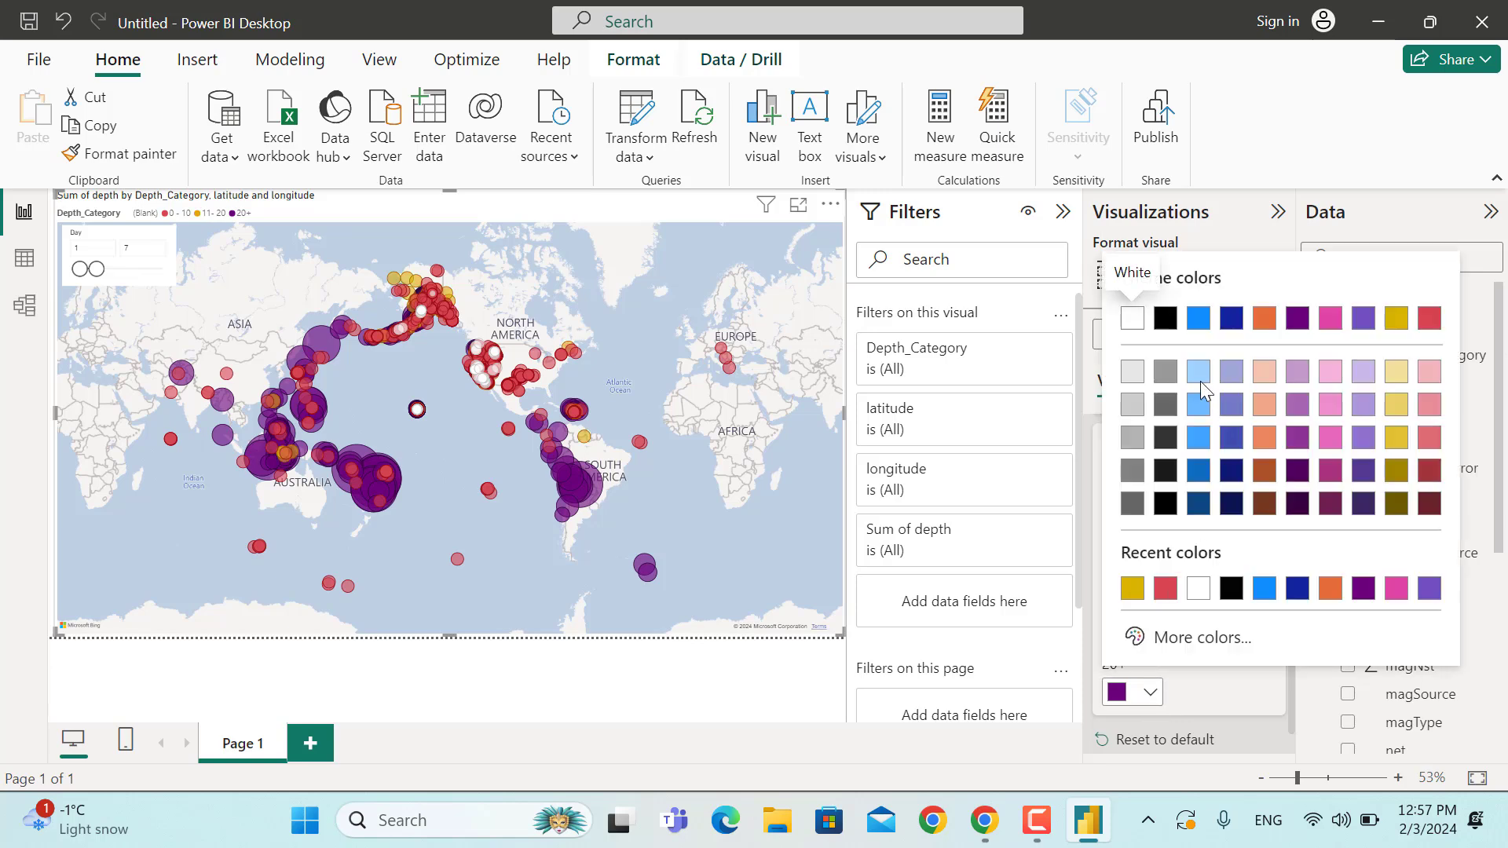
click(1197, 318)
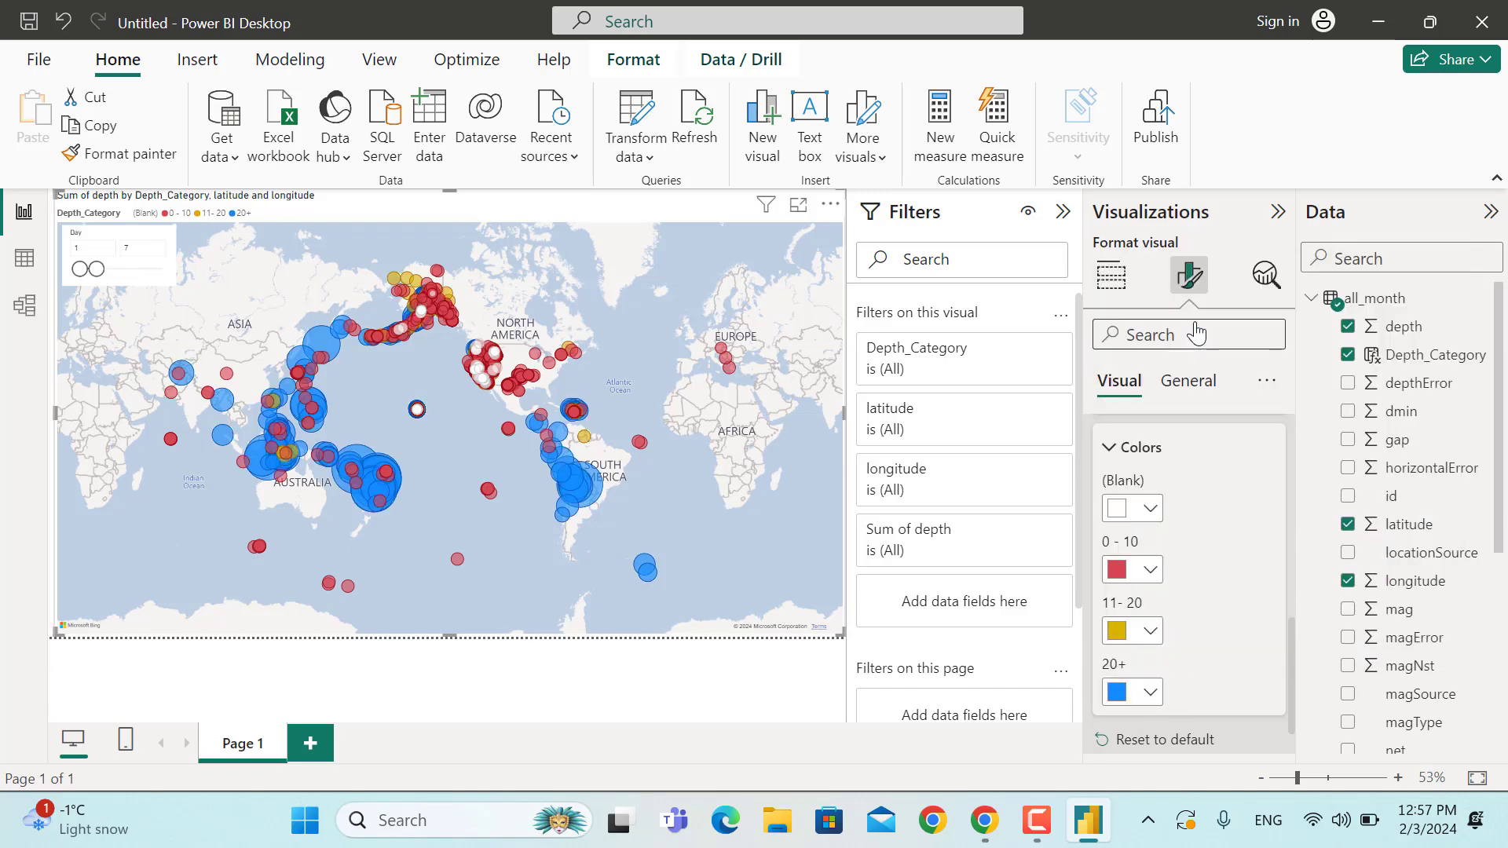
Replace the map visual's title text with "Map of Earthquakes in February"
click(1185, 398)
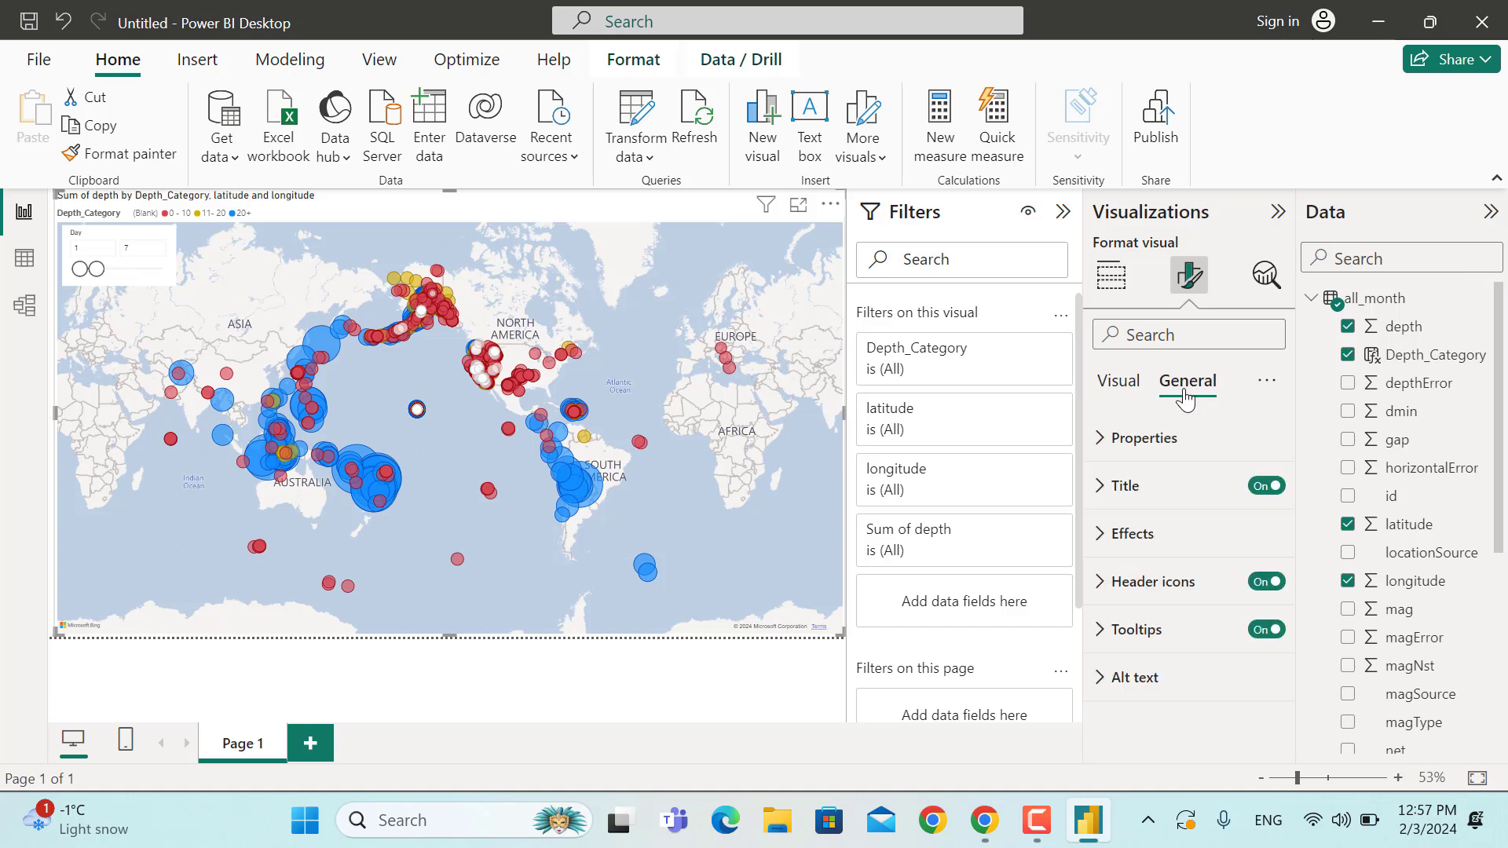
click(1101, 487)
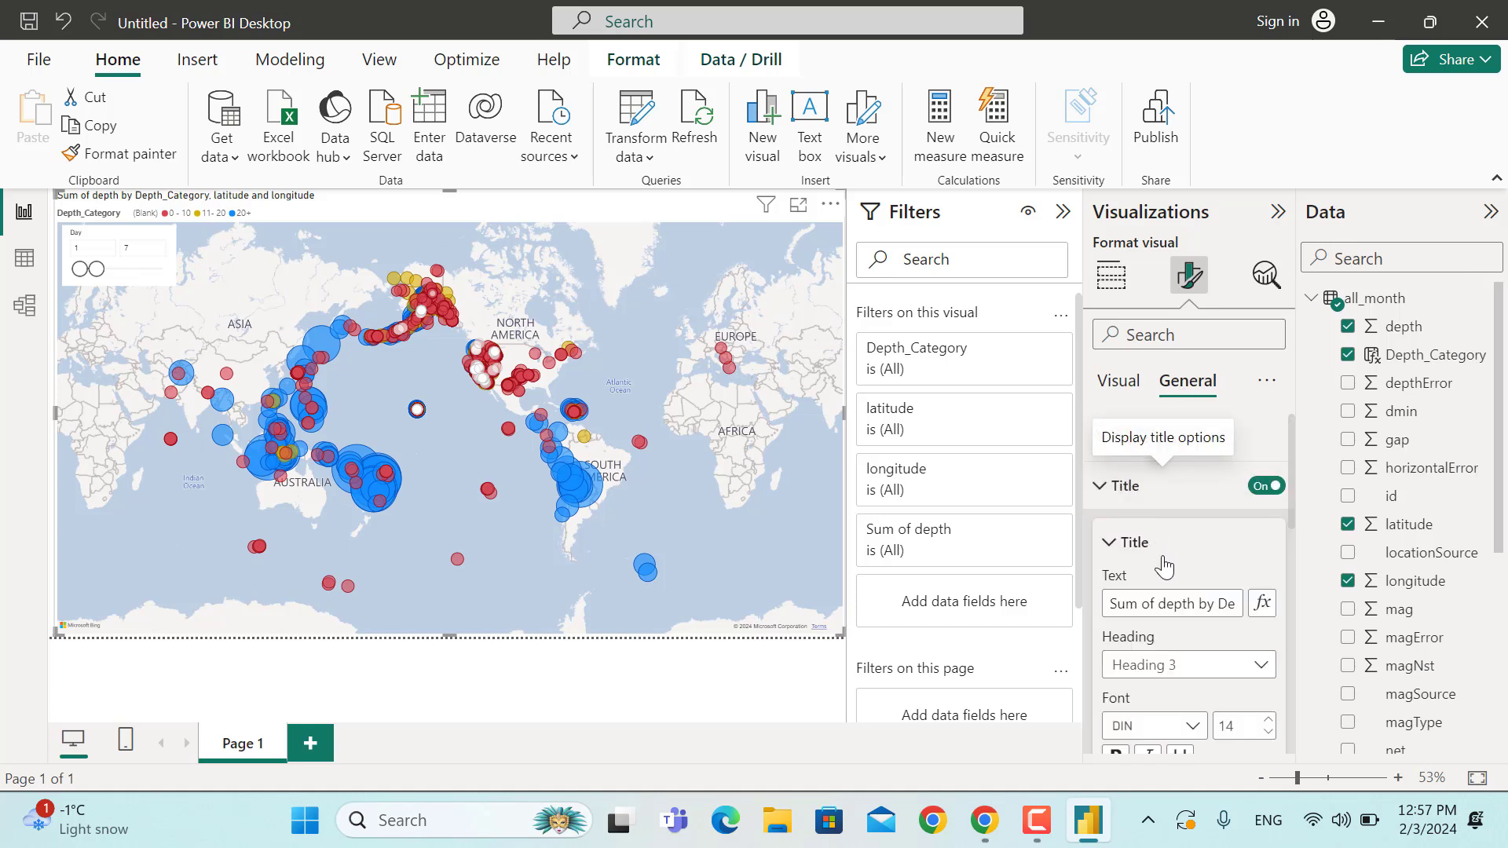
click(1223, 604)
shift+click(1105, 598)
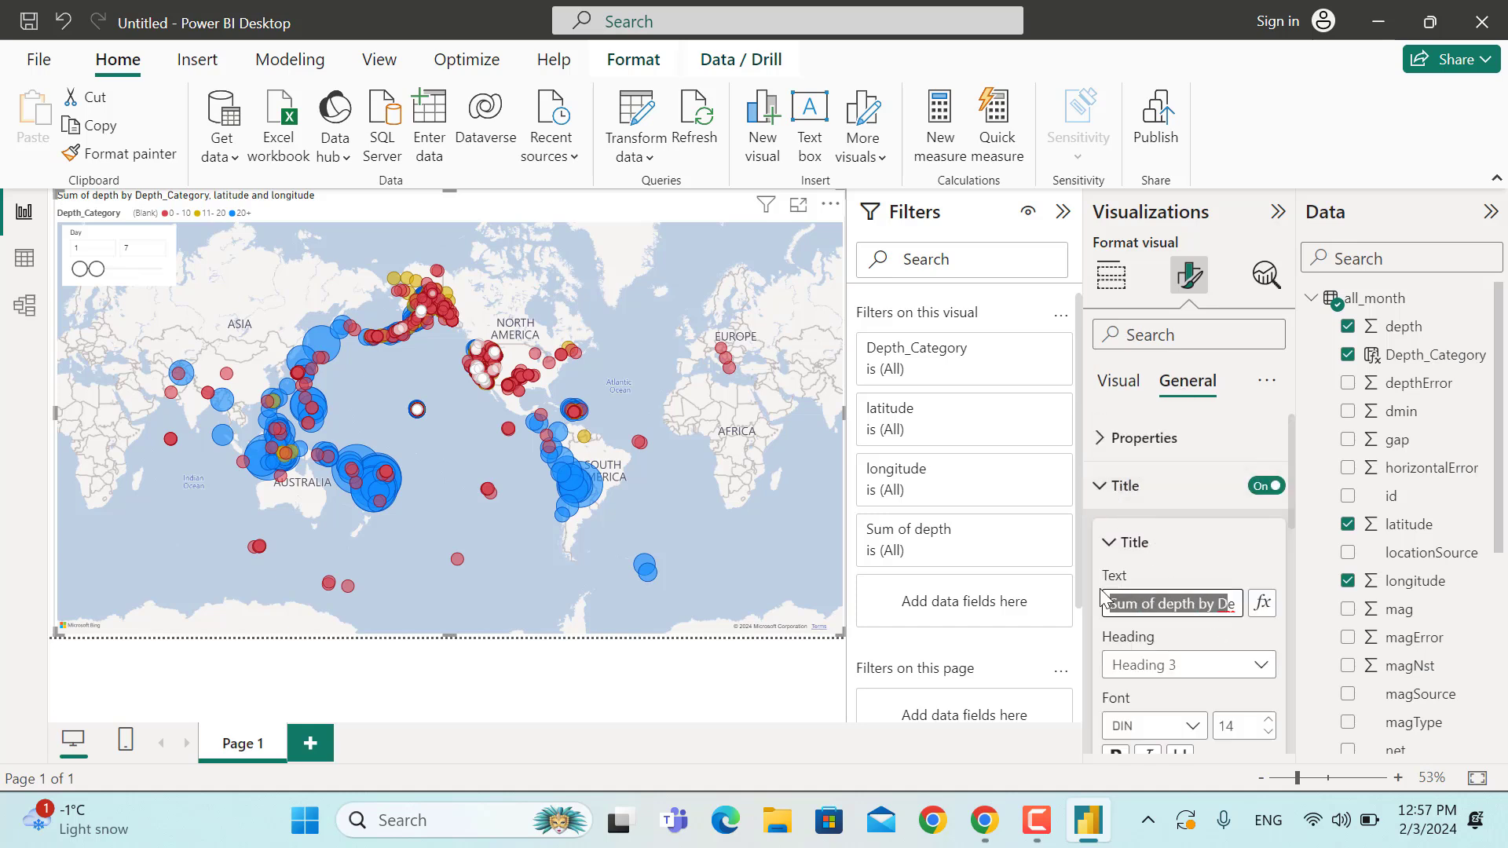
key(BackSpace)
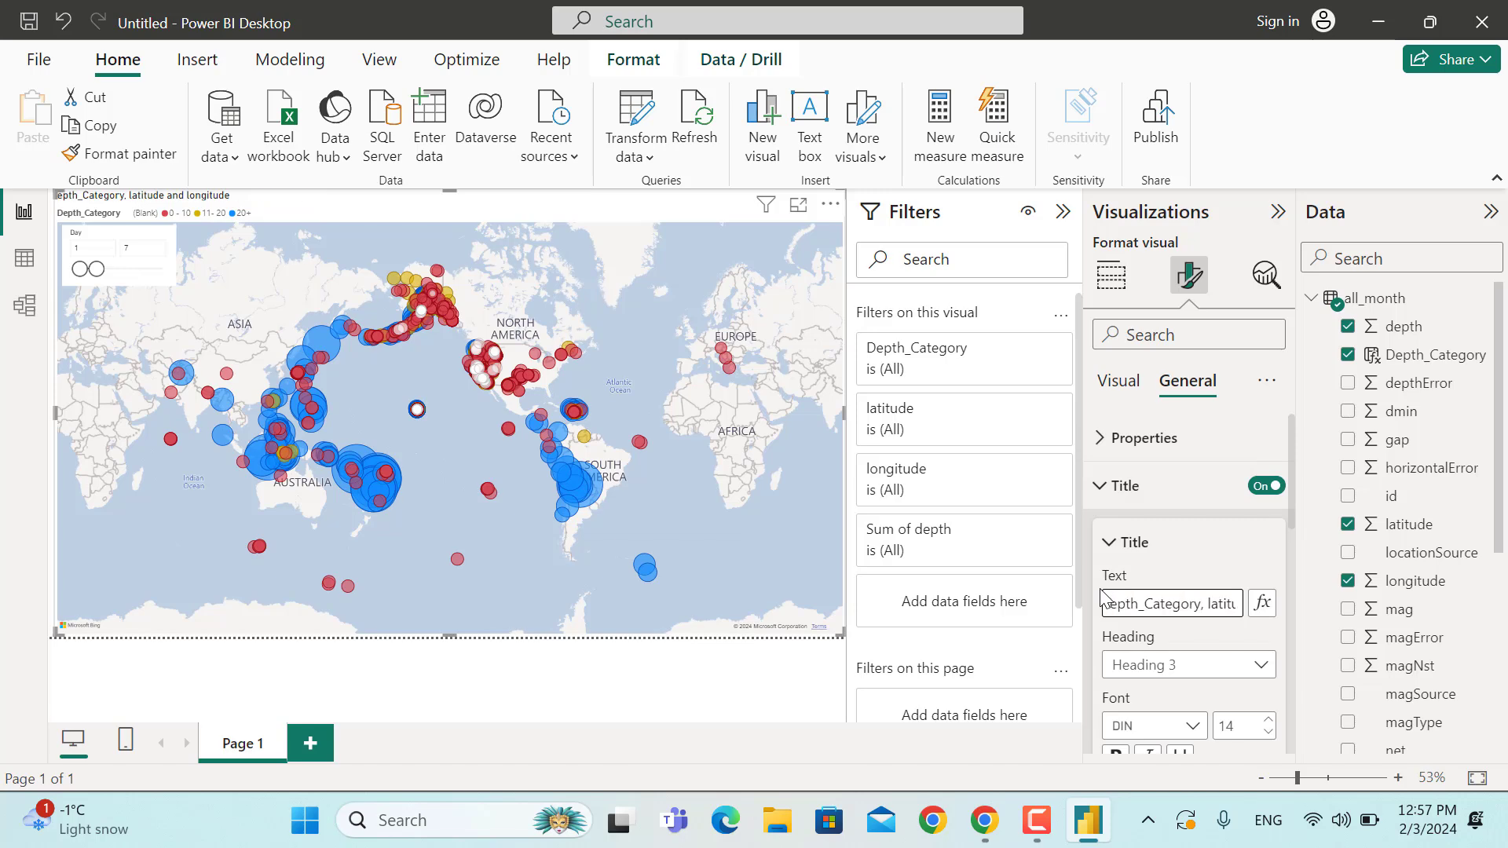
key(ctrl+a)
key(BackSpace)
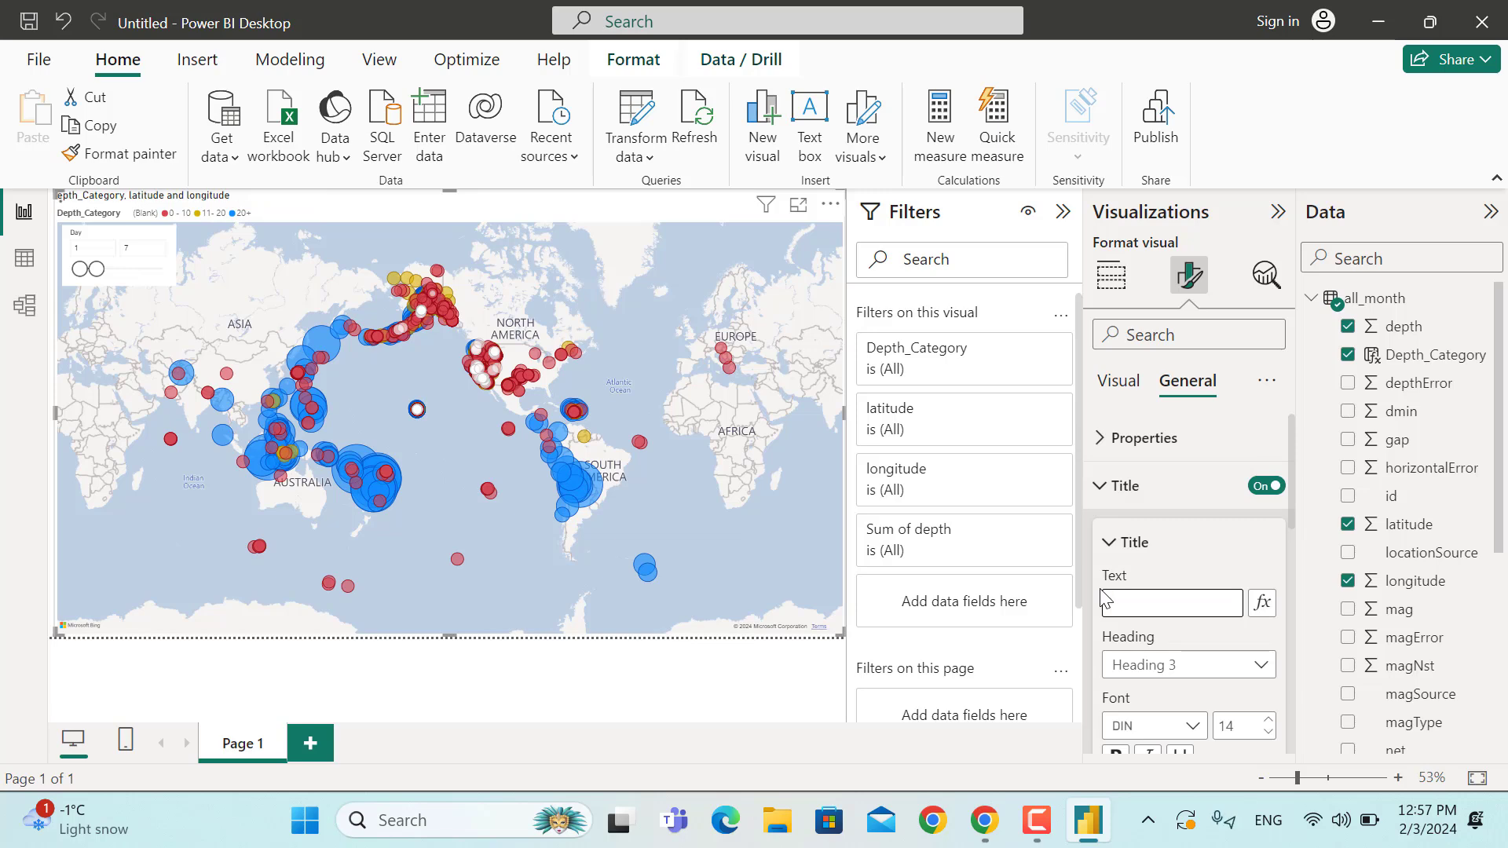
text(Map of Earth)
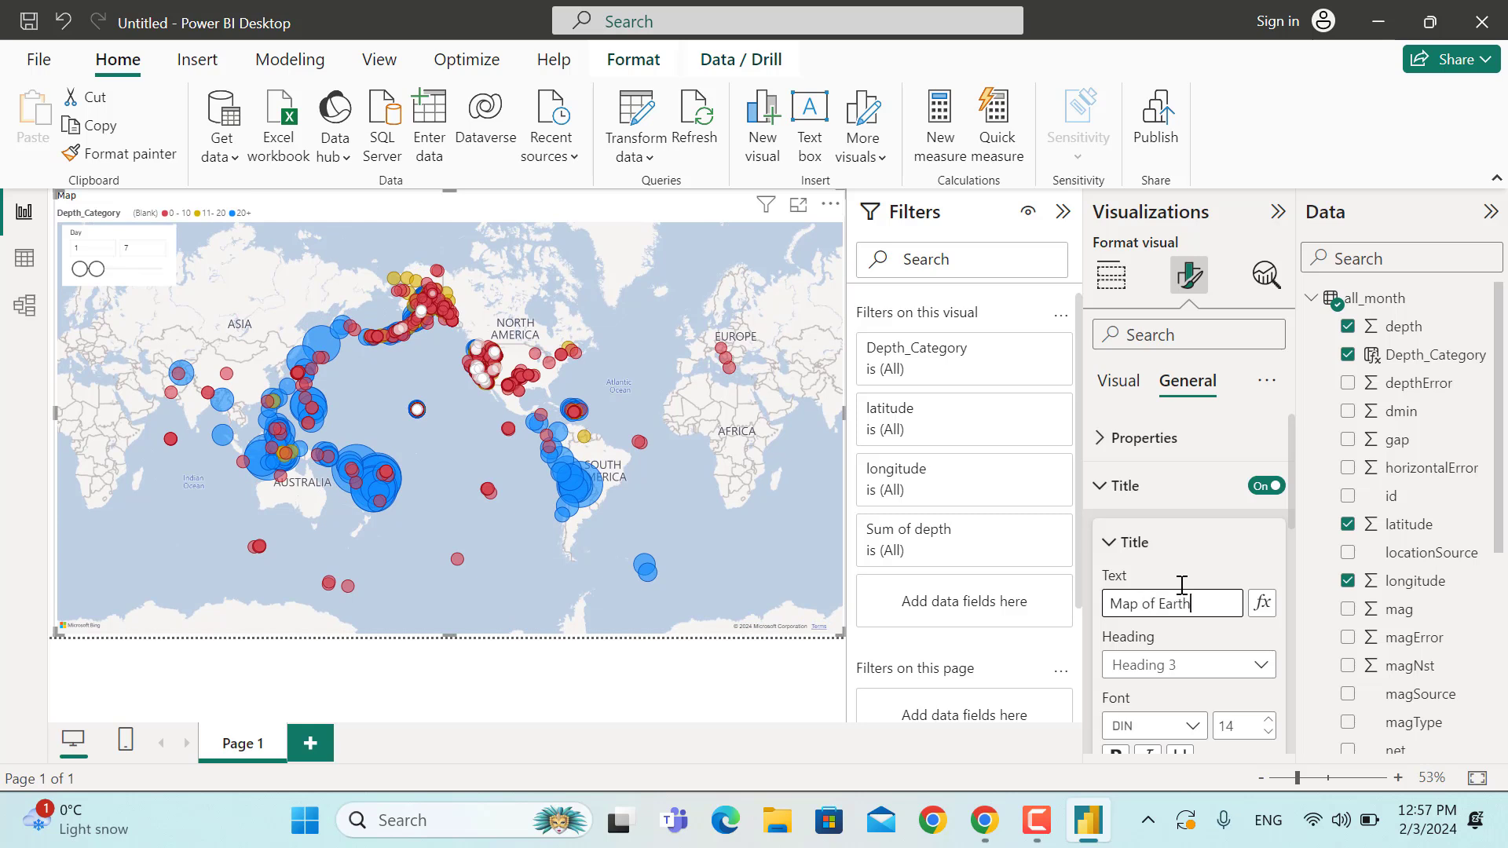
text(quakes in February)
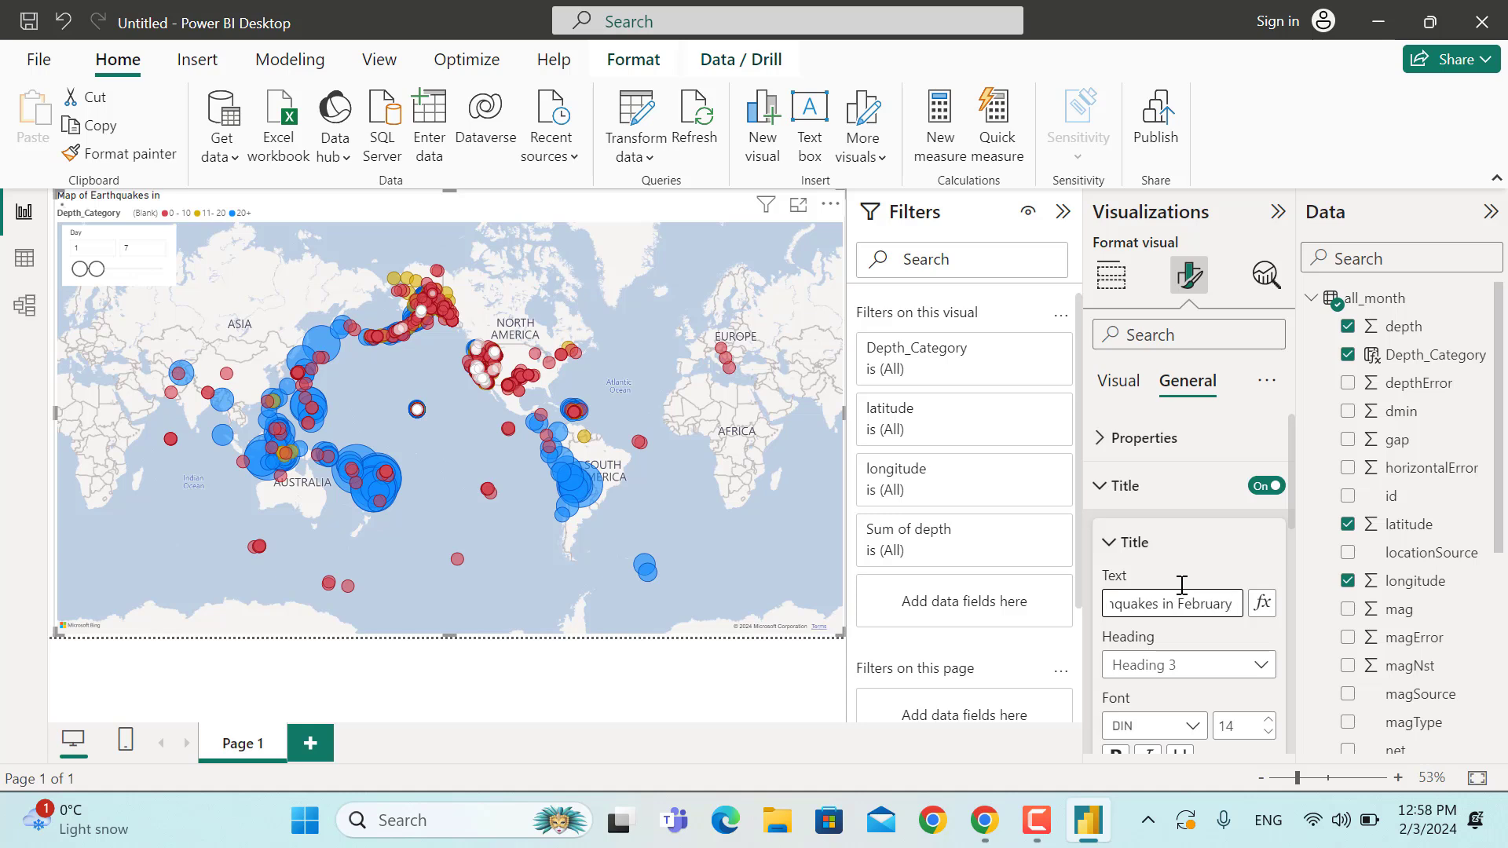
Add the year to the map's title text so it reads "Map of Earthquakes in February 2024"
text( 2023)
key(BackSpace)
text(4)
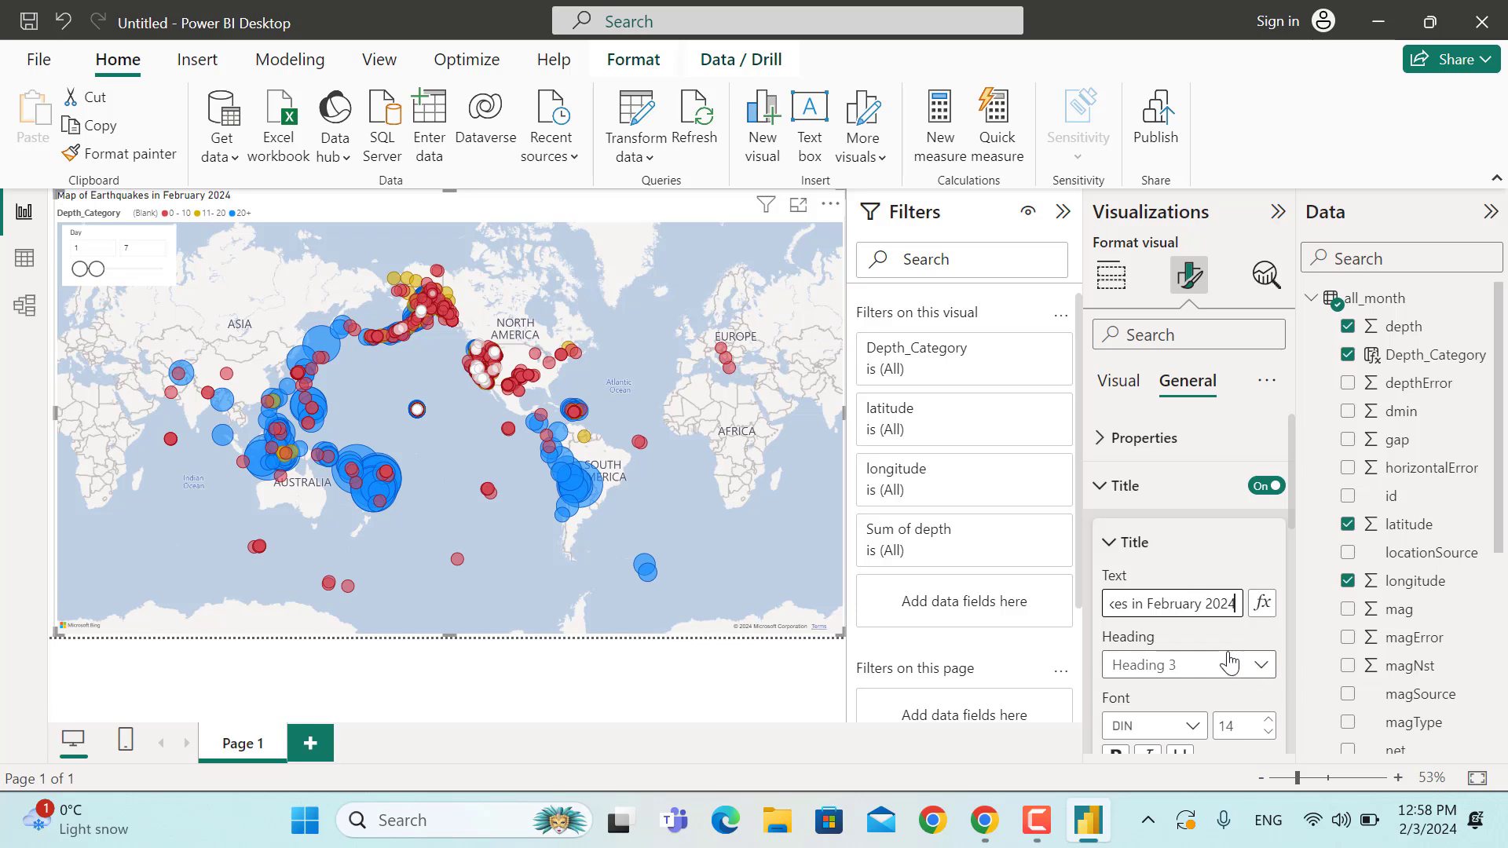
Format the map title in bold Tahoma at size 16
scroll(1225, 659, down, 2)
click(1194, 631)
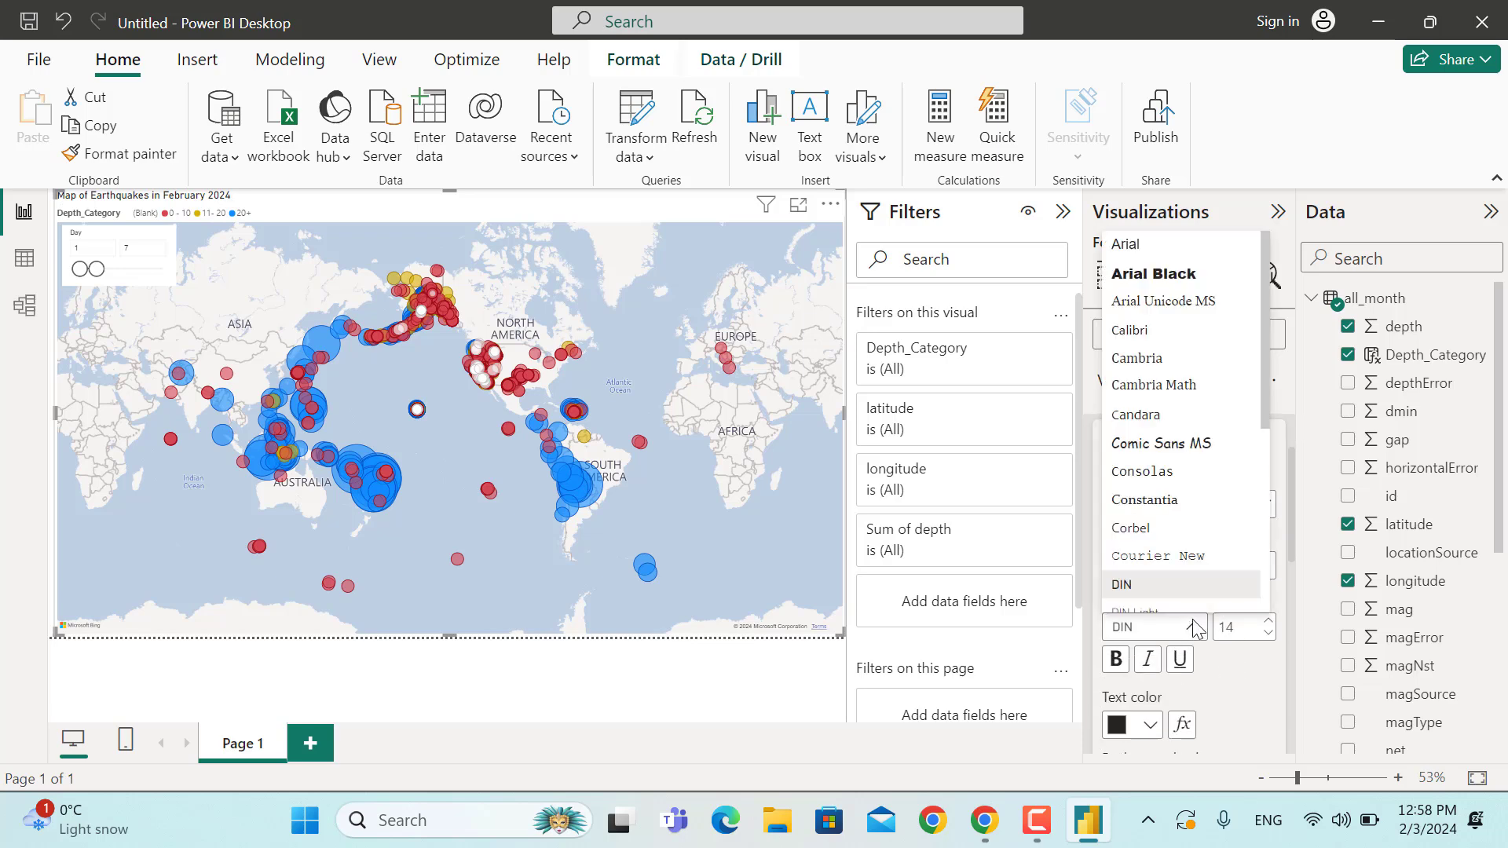
scroll(1170, 440, down, 3)
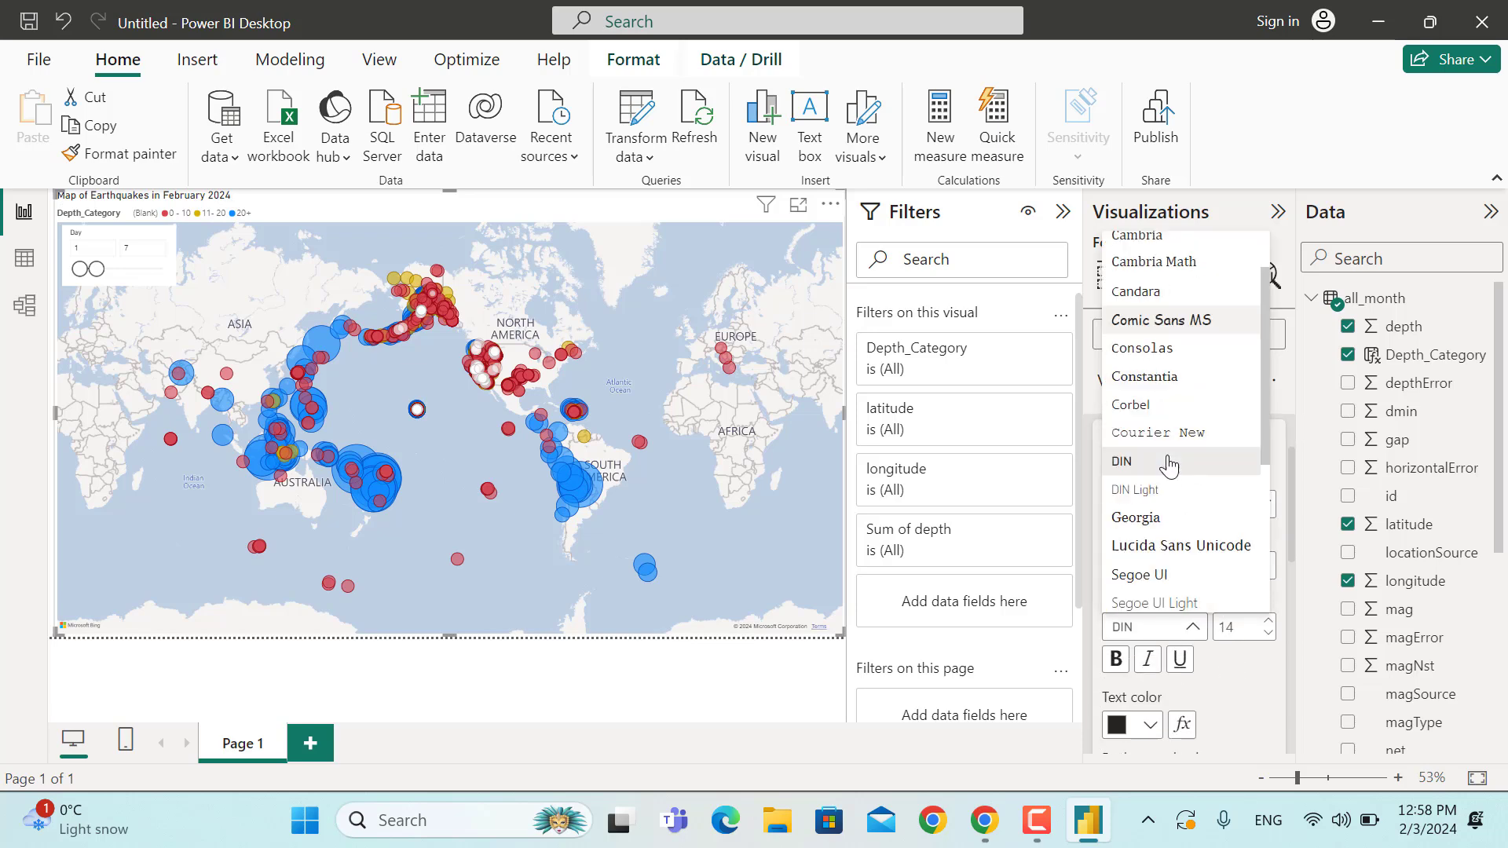
scroll(1160, 581, down, 1)
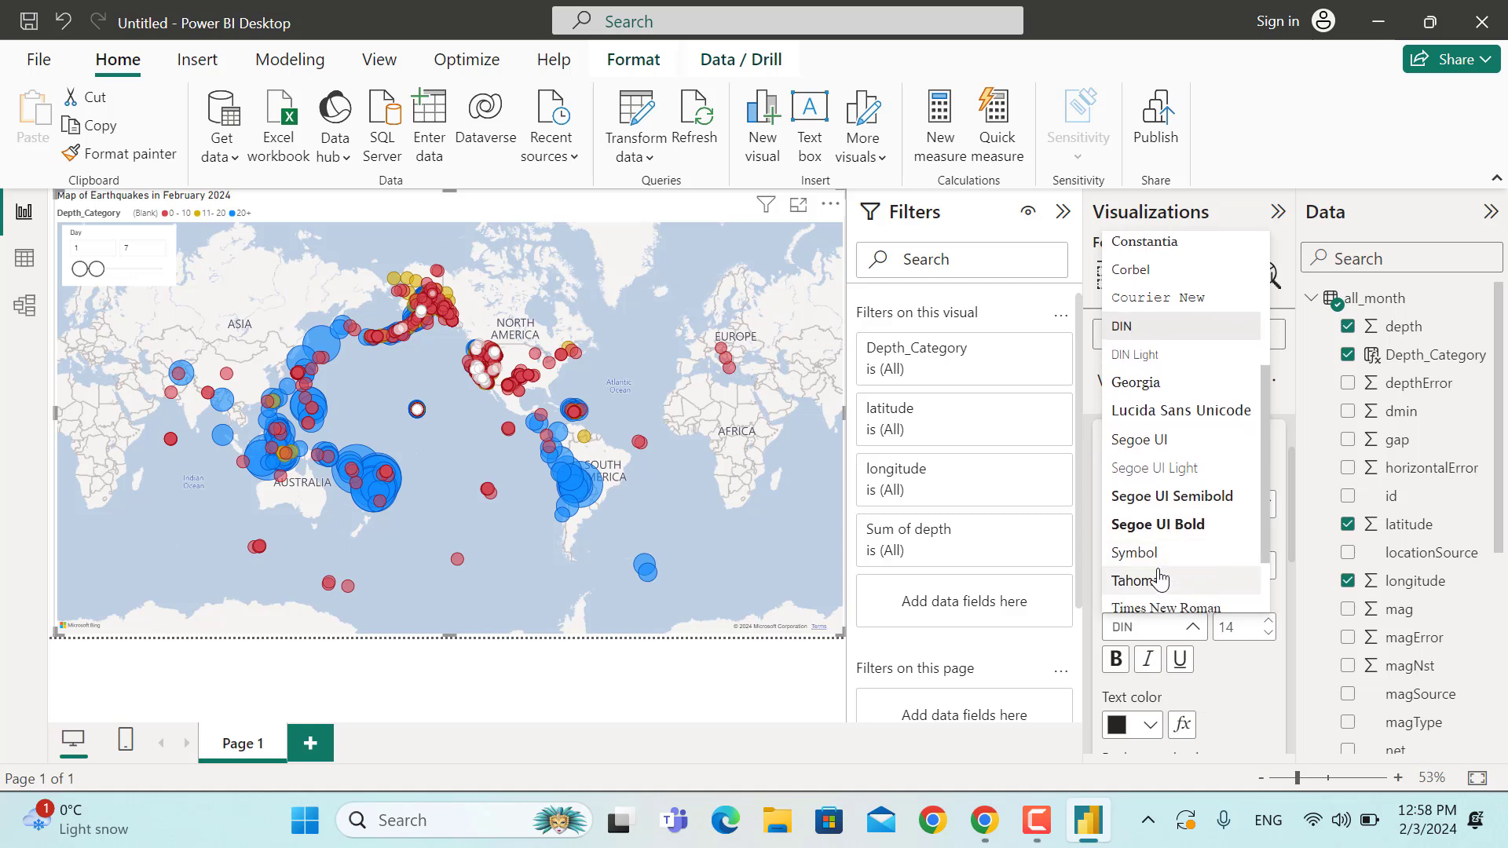
click(1160, 579)
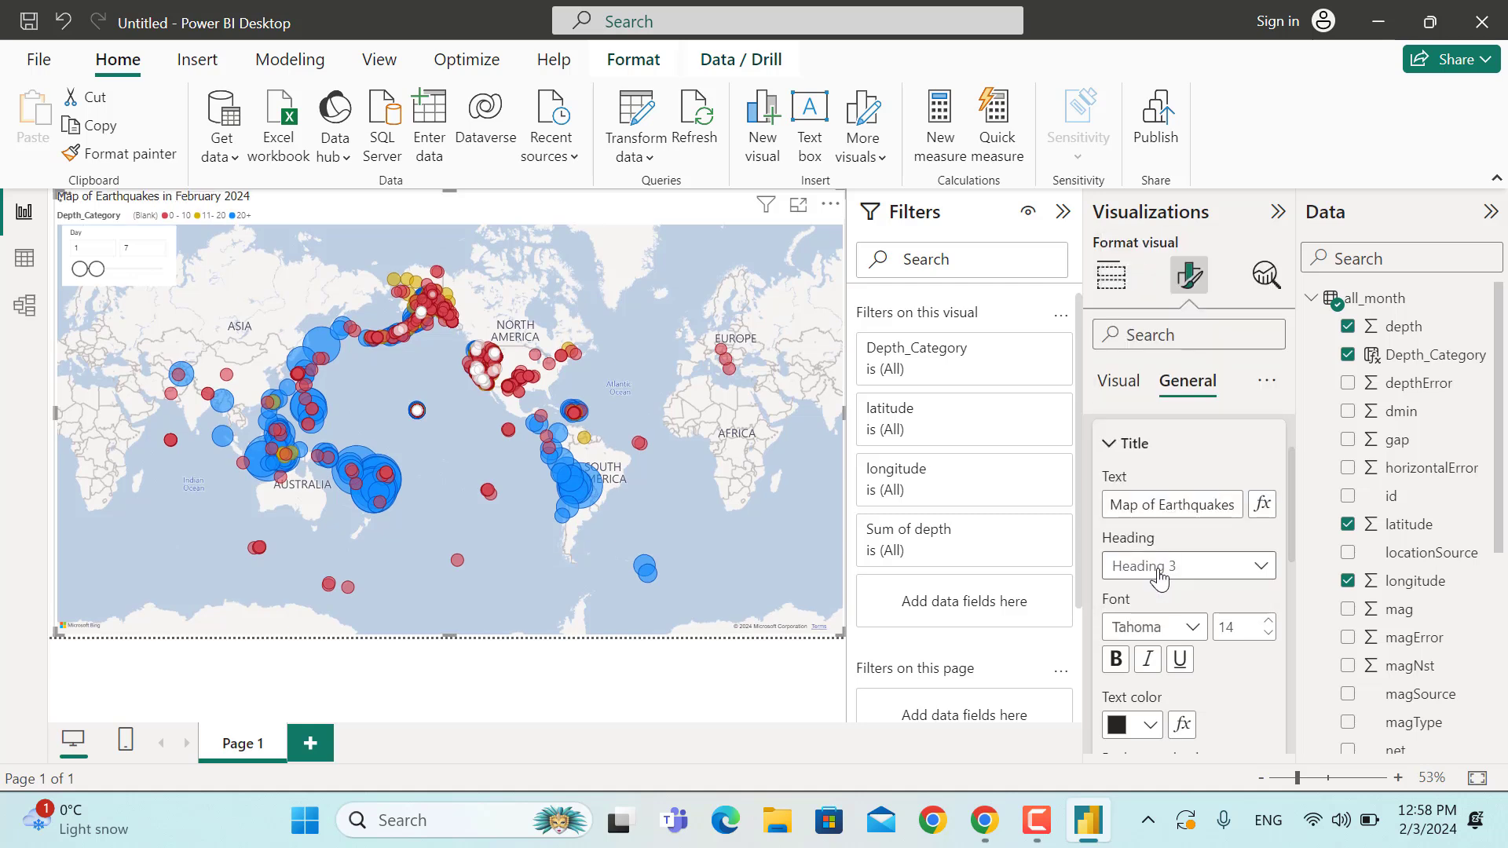
click(1118, 665)
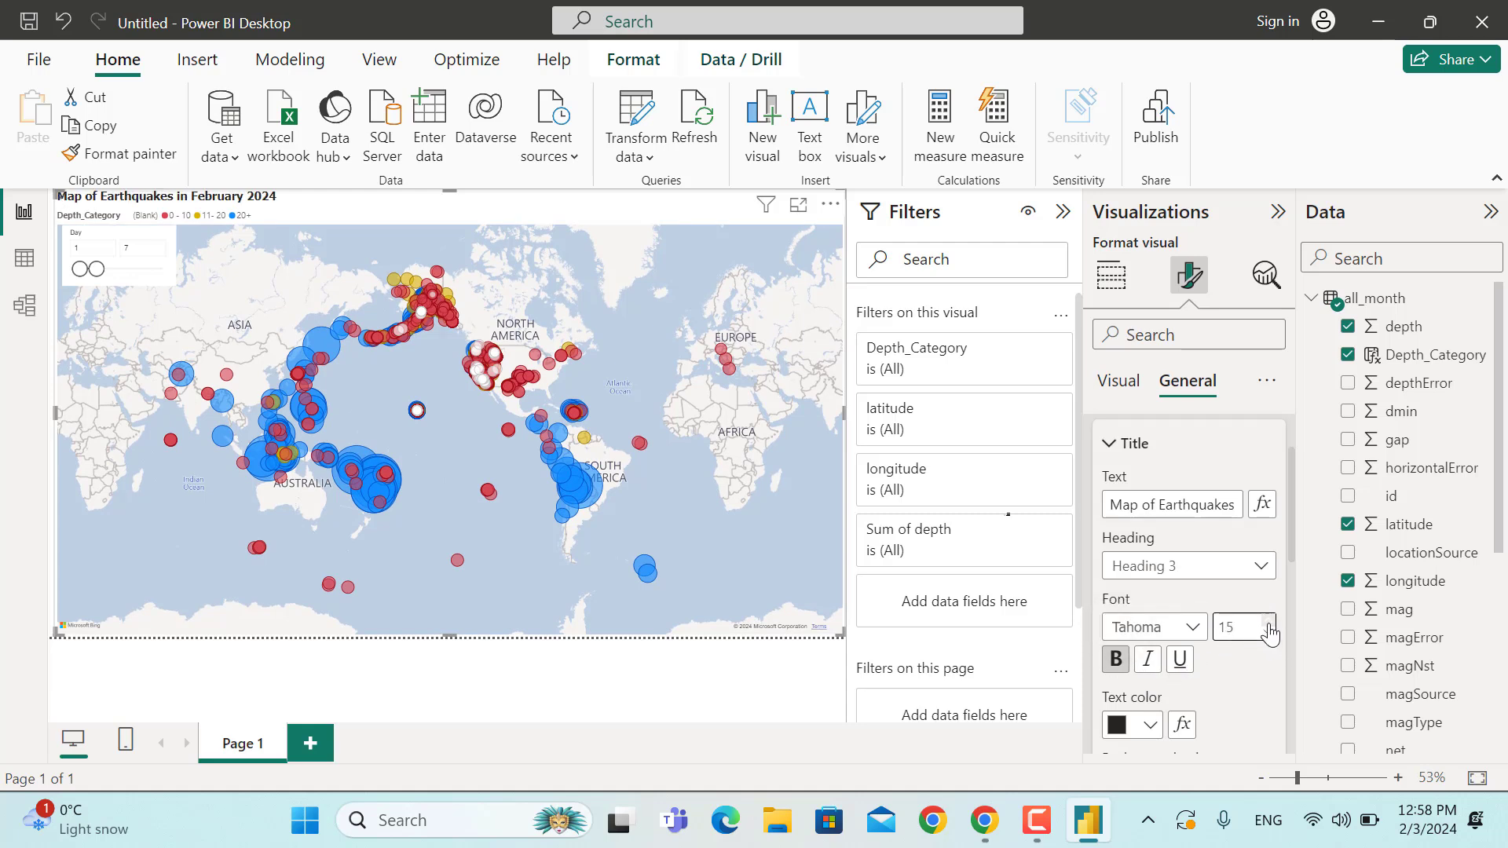
click(1268, 625)
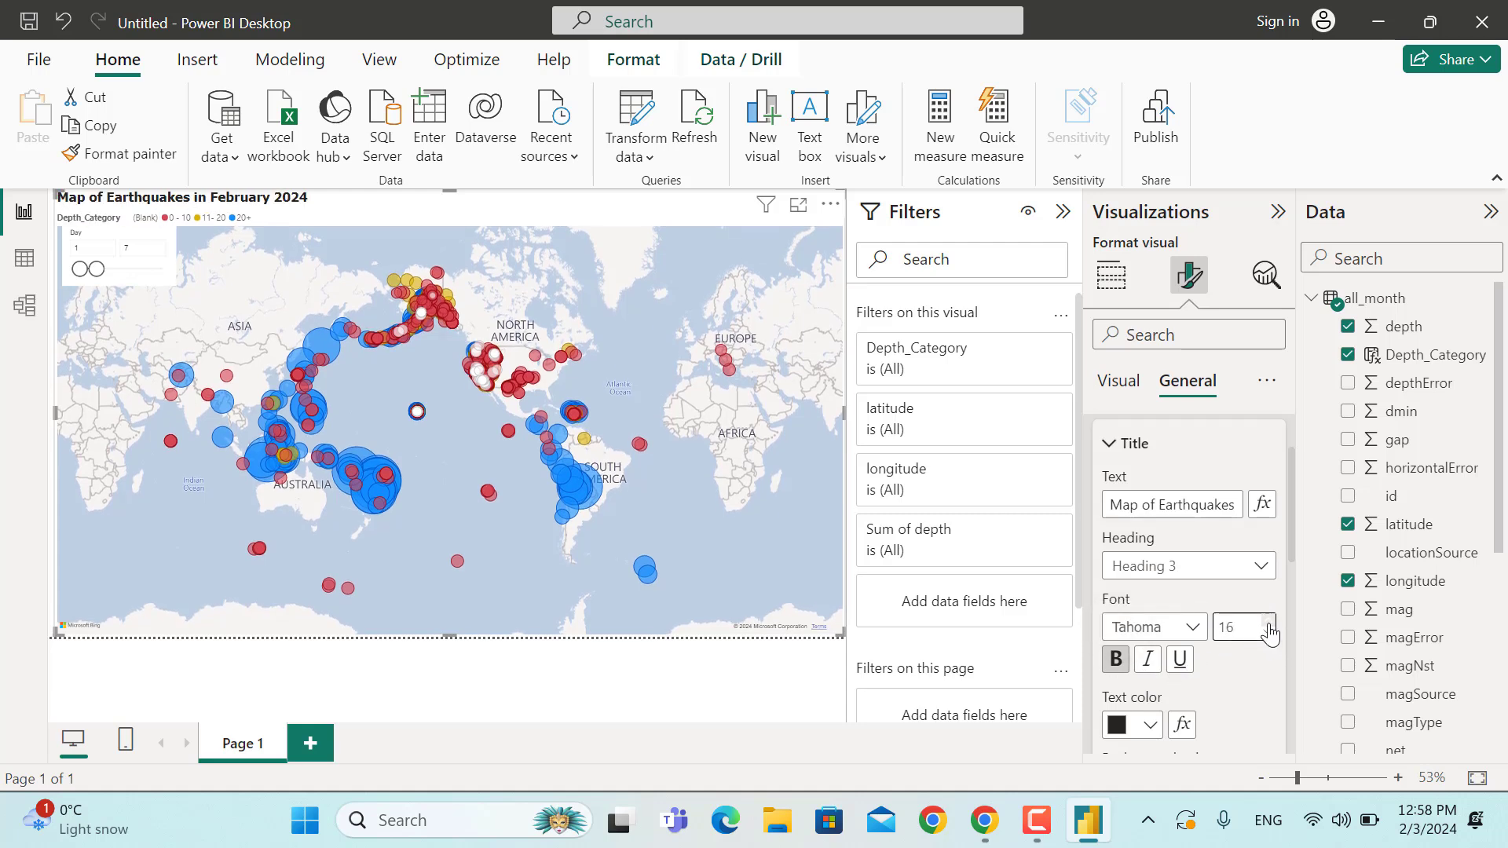
Set the map legend's position to Bottom center
scroll(1196, 705, down, 3)
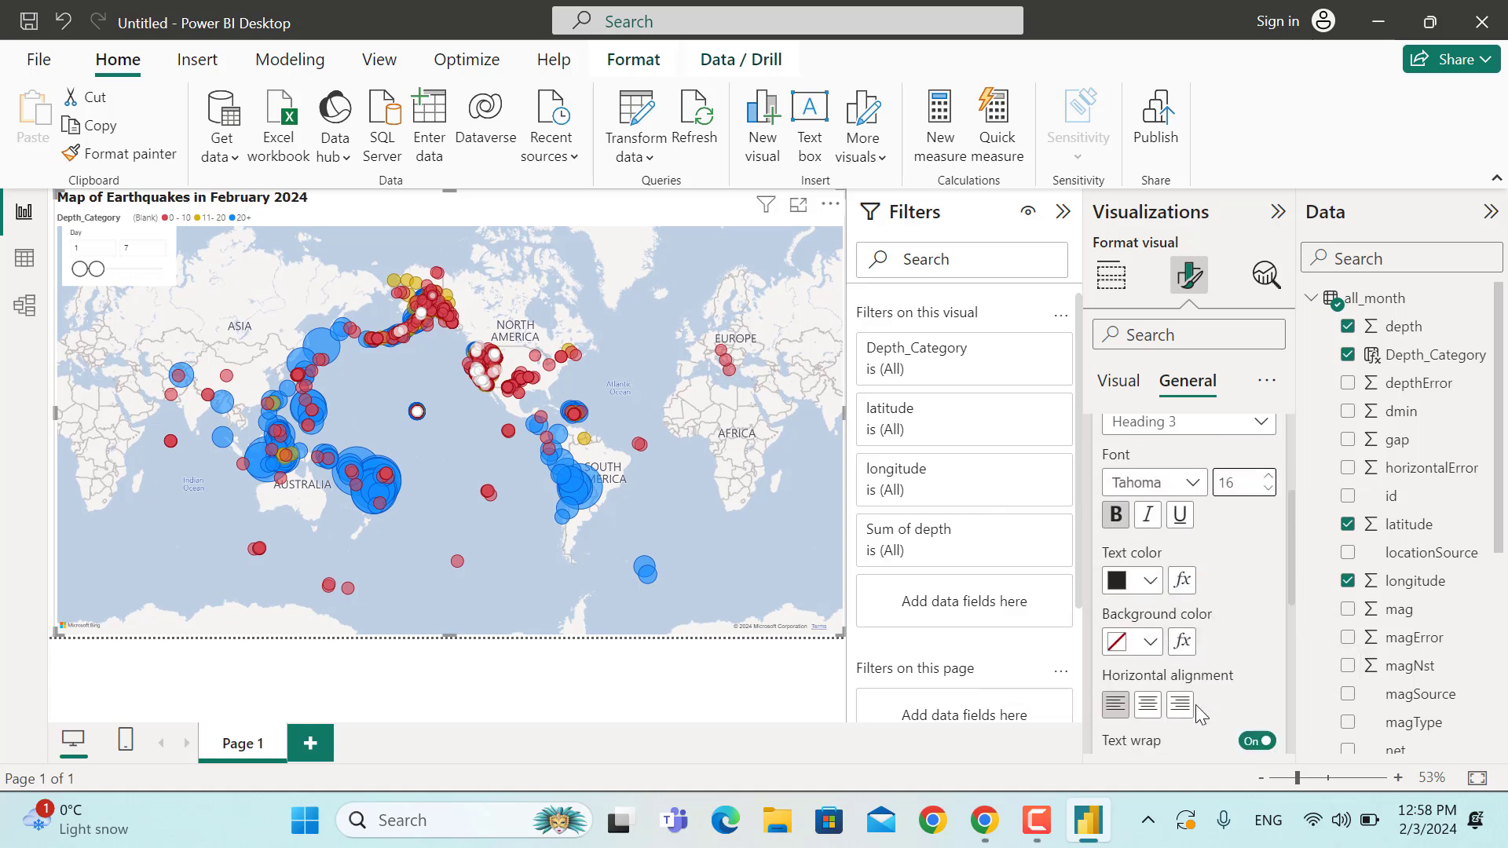
scroll(1195, 704, down, 3)
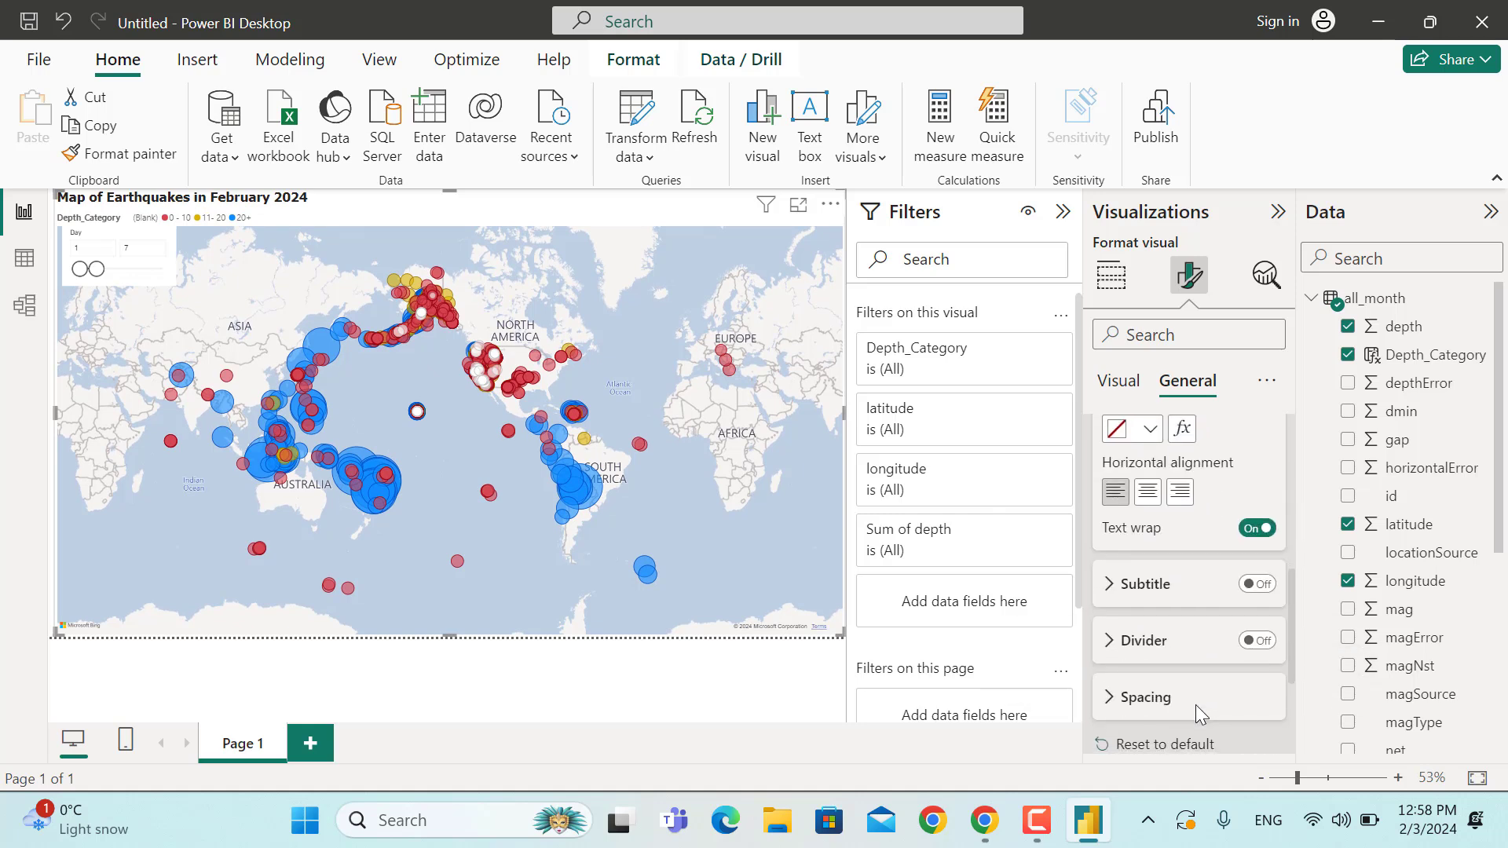
scroll(1195, 704, up, 5)
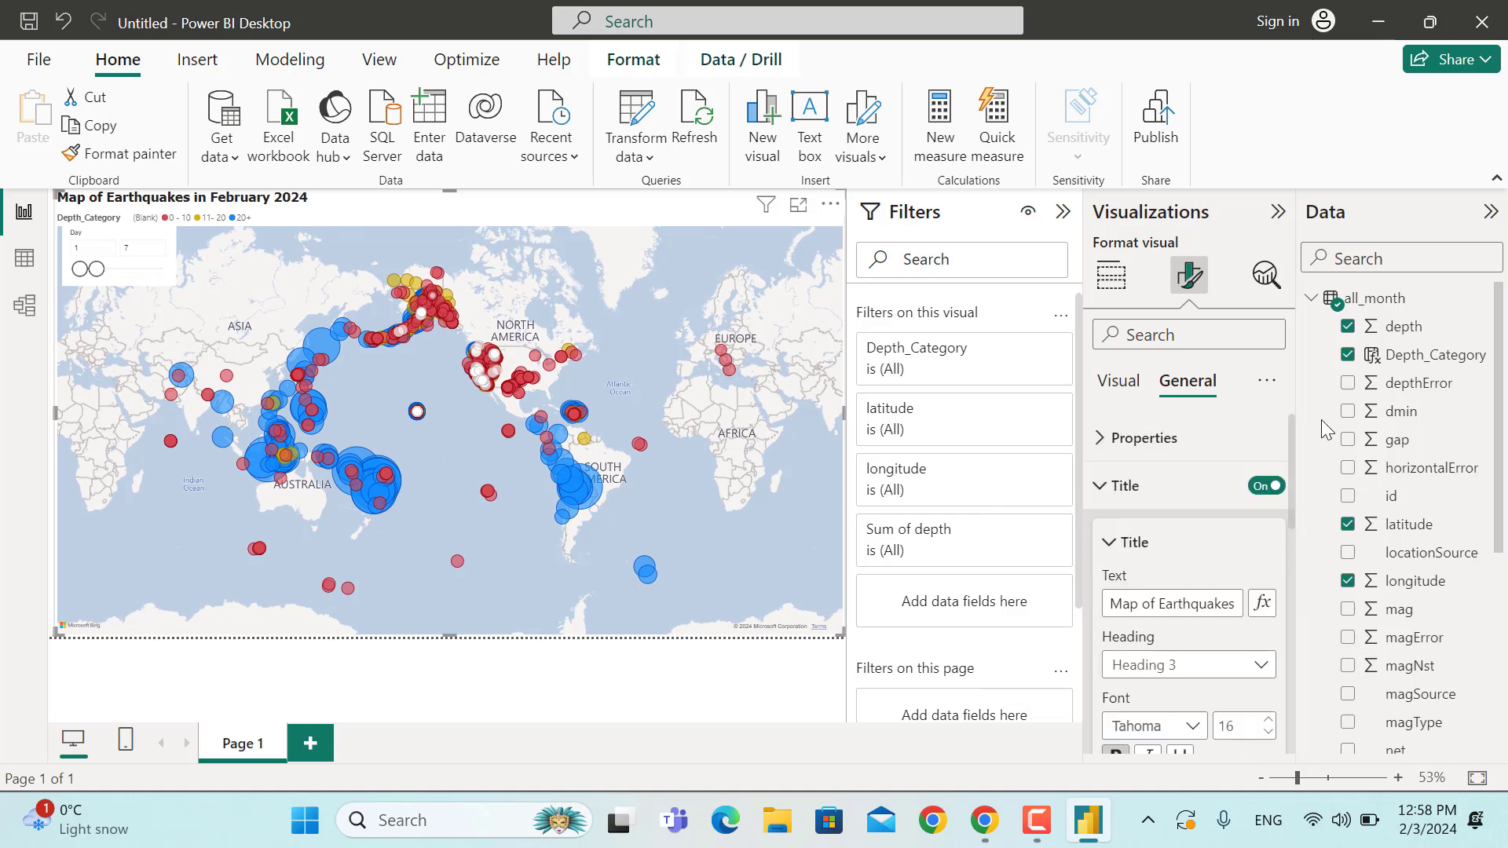
click(1118, 380)
scroll(1181, 507, down, 1)
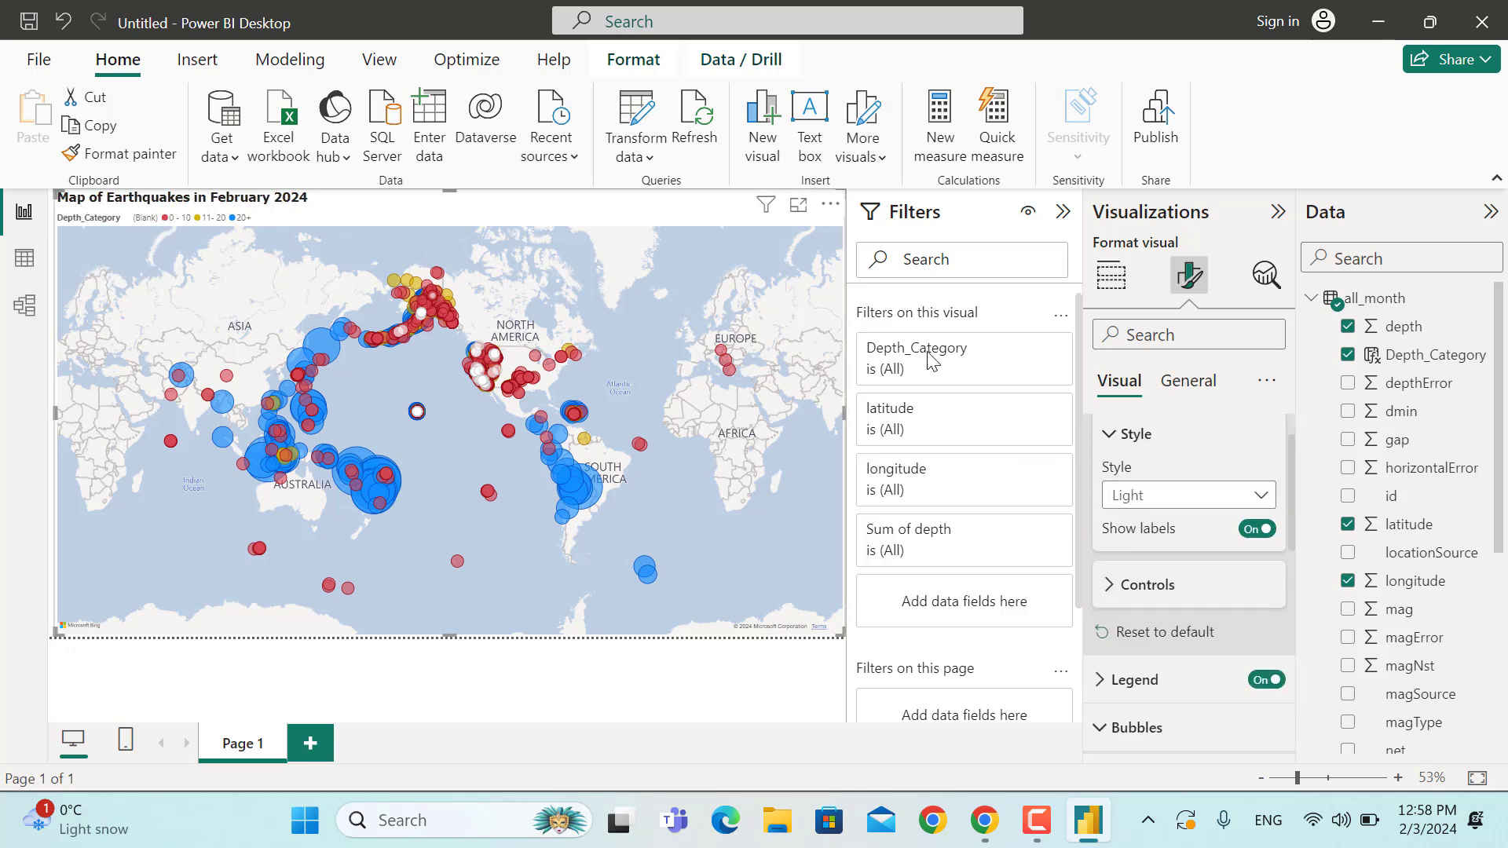
scroll(1178, 600, down, 1)
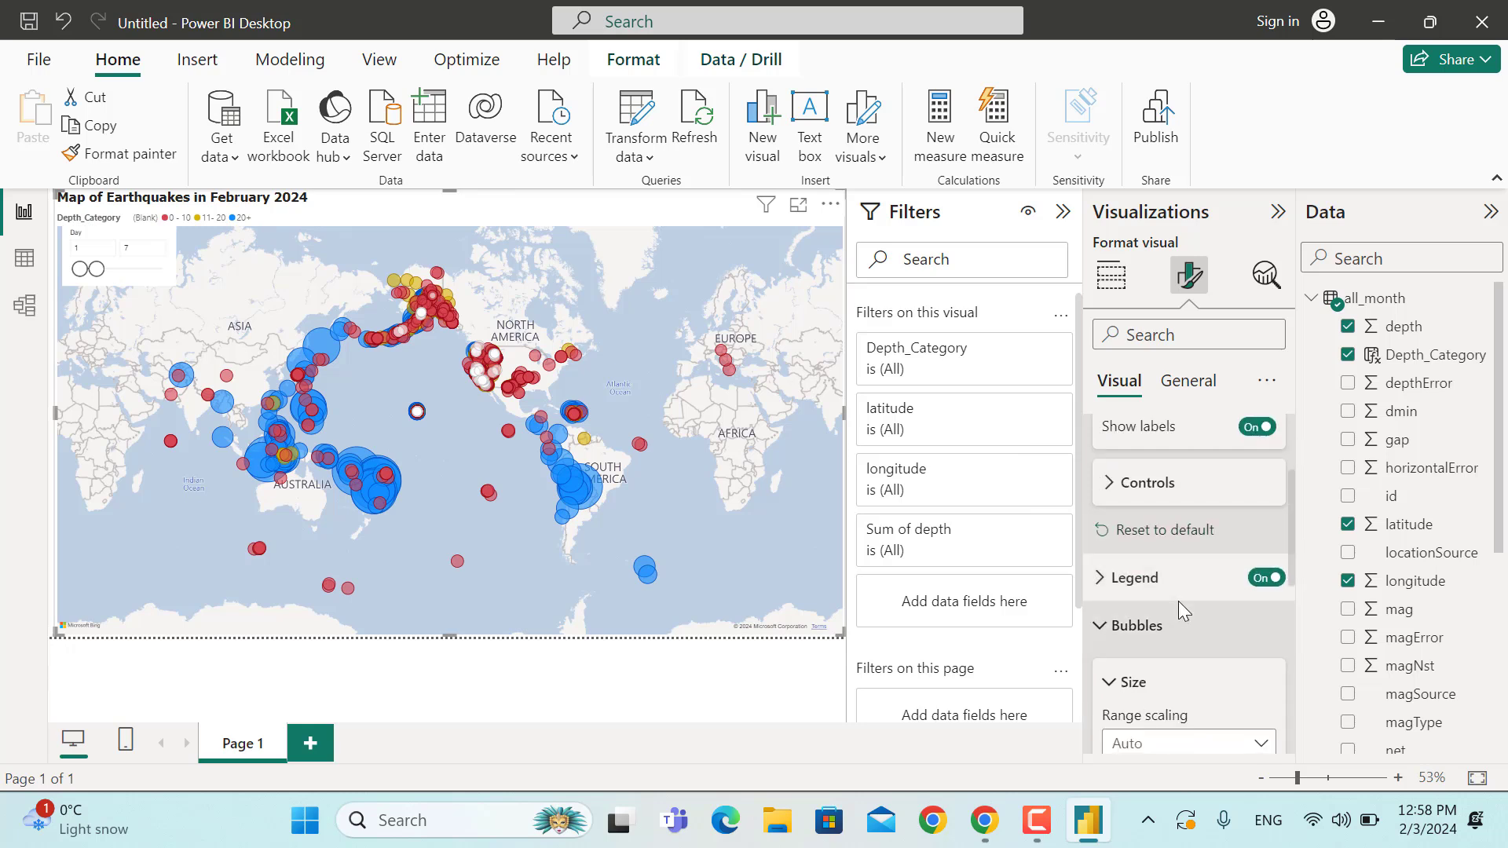
click(1139, 582)
scroll(1140, 585, down, 3)
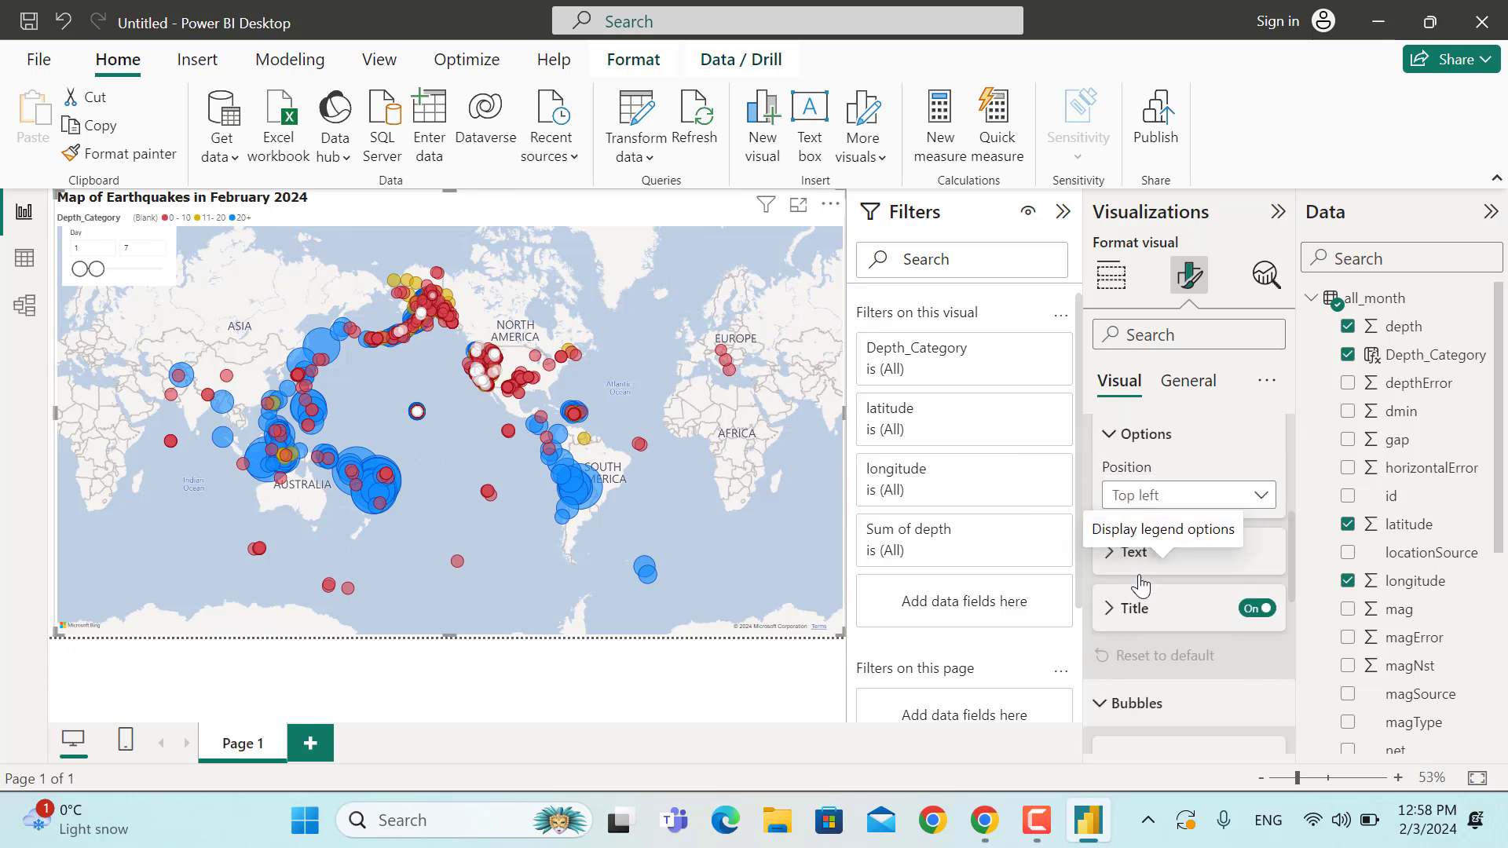
click(1205, 495)
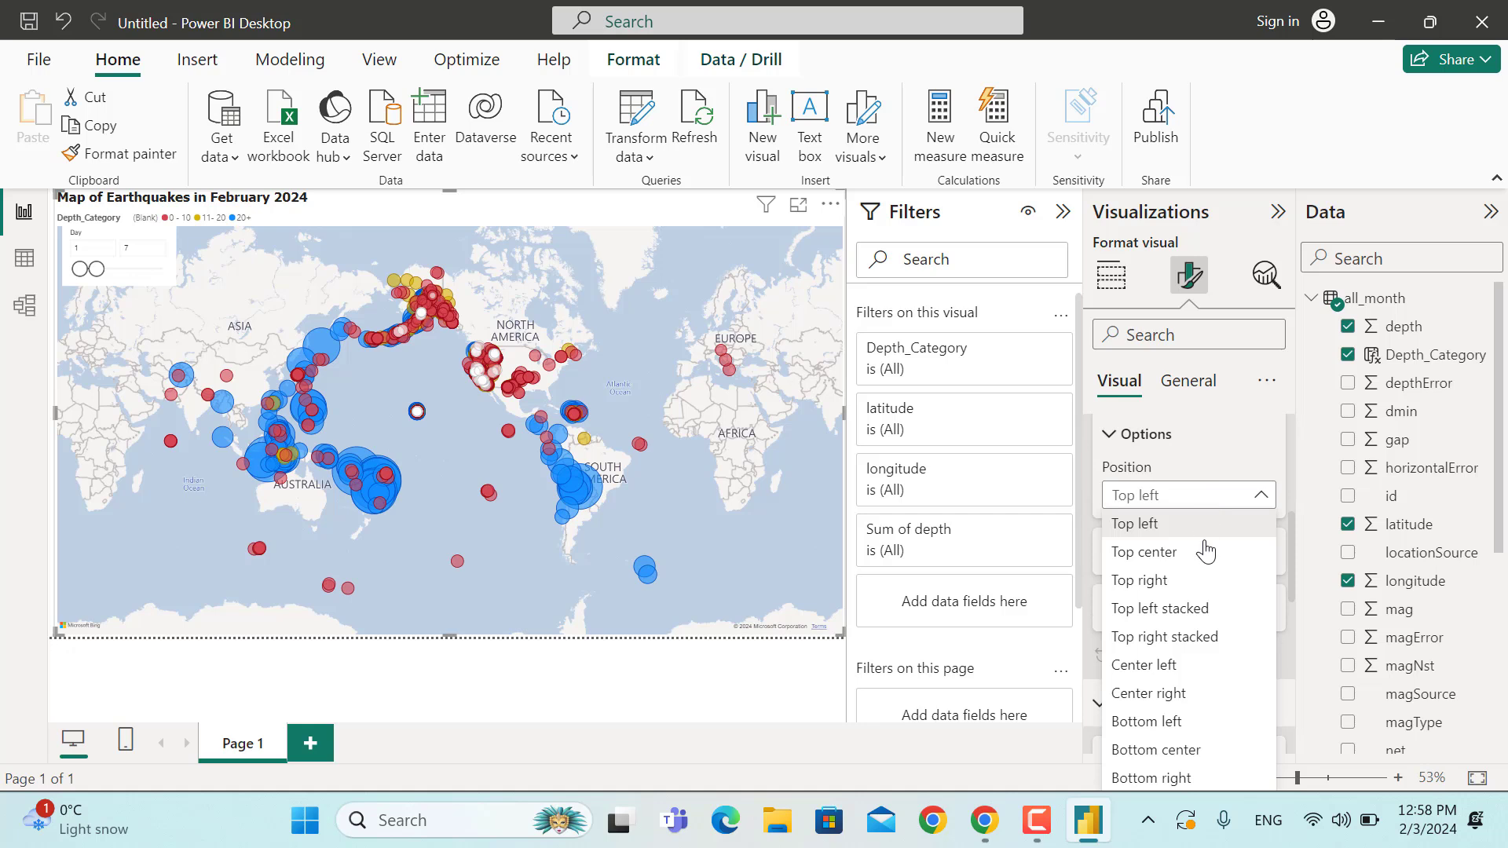
click(1189, 752)
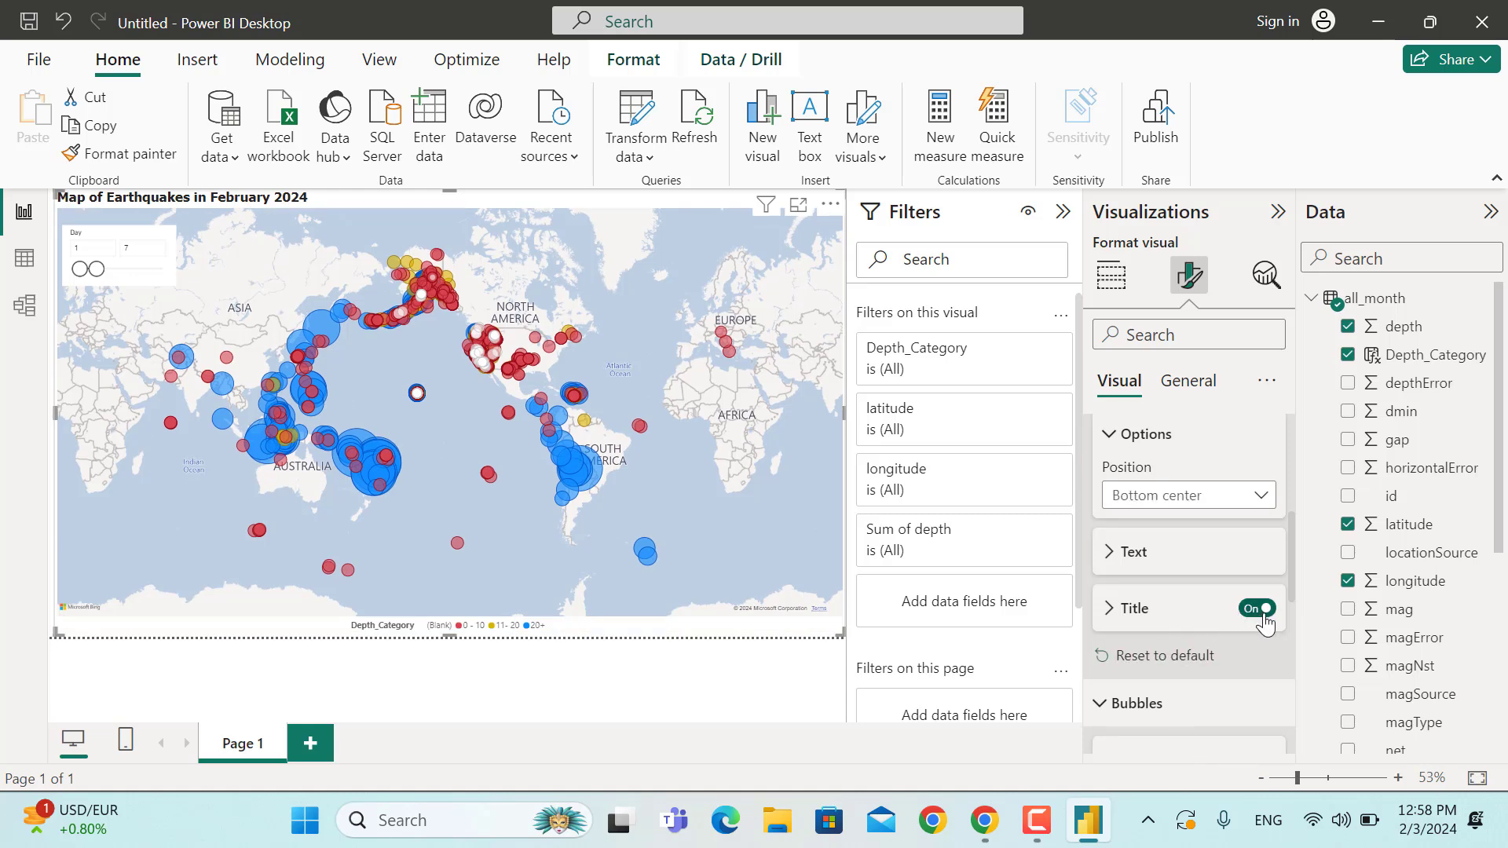
Replace the map legend's title text with "Depth in Kilometers"
click(1129, 615)
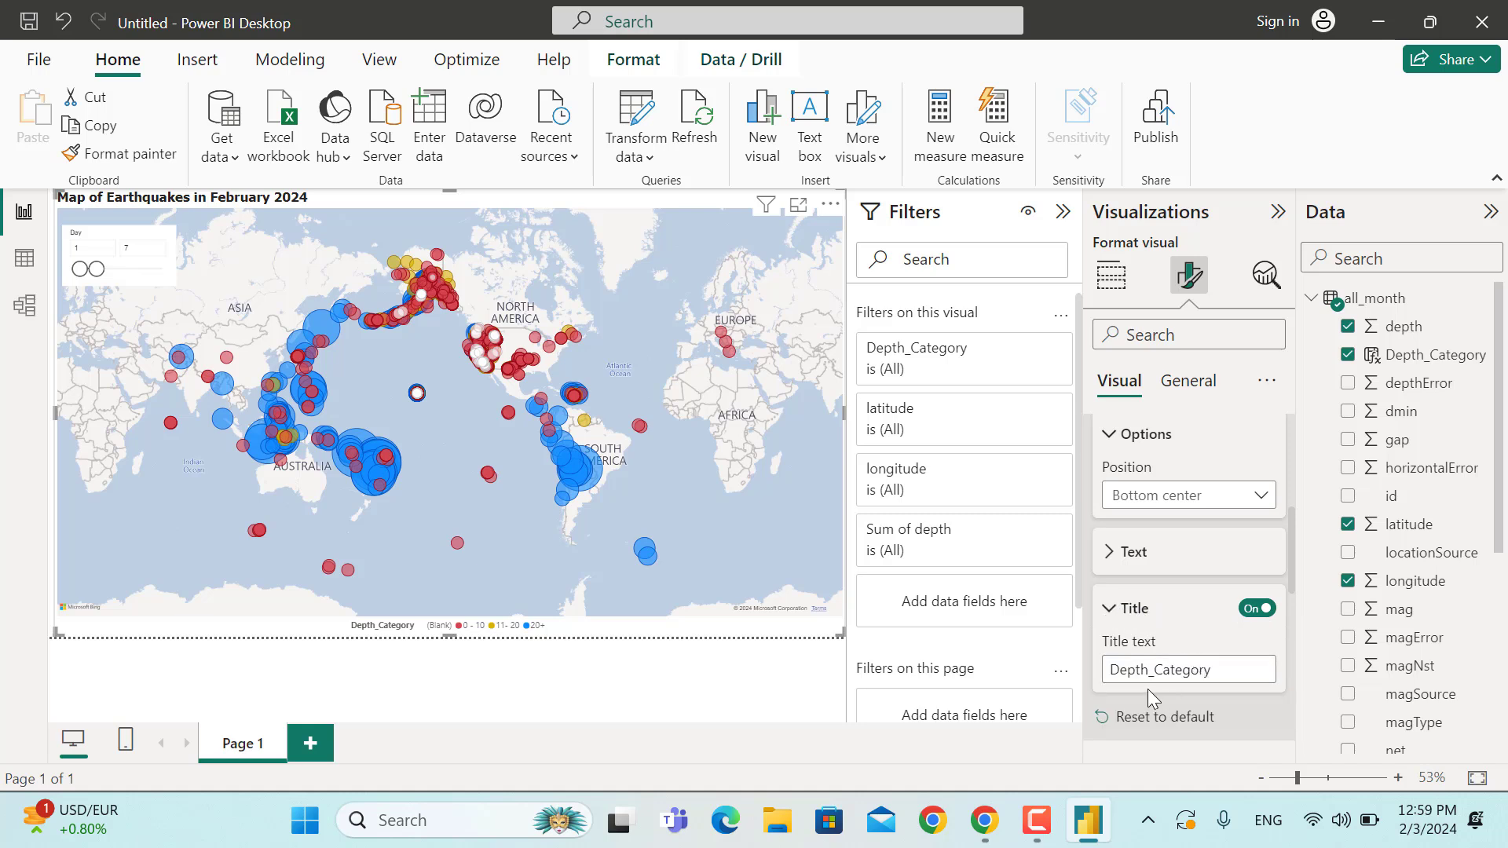
click(1214, 670)
drag(1213, 669, 1112, 669)
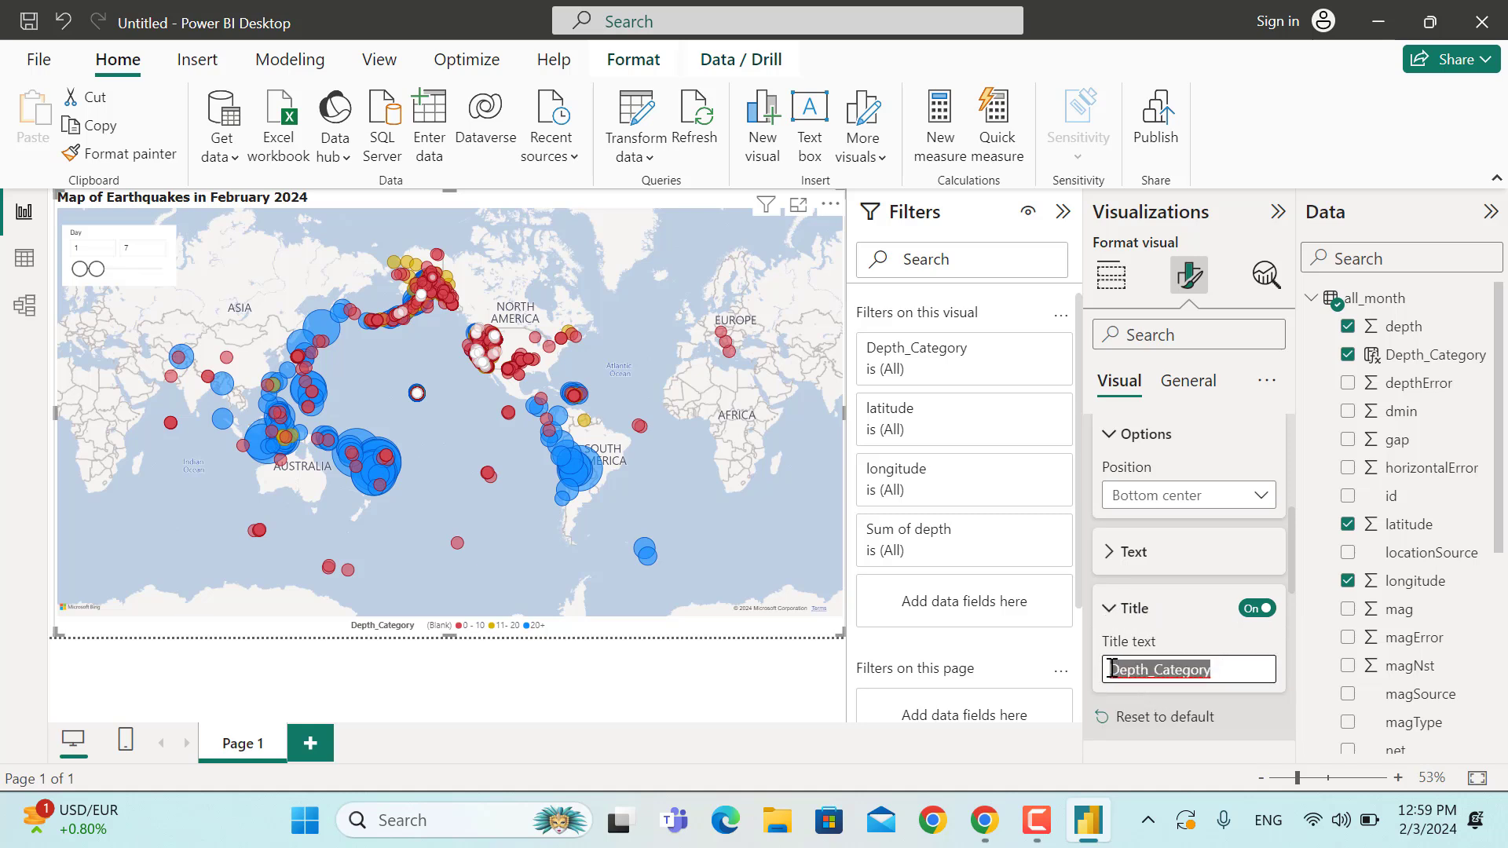
text(Depth in )
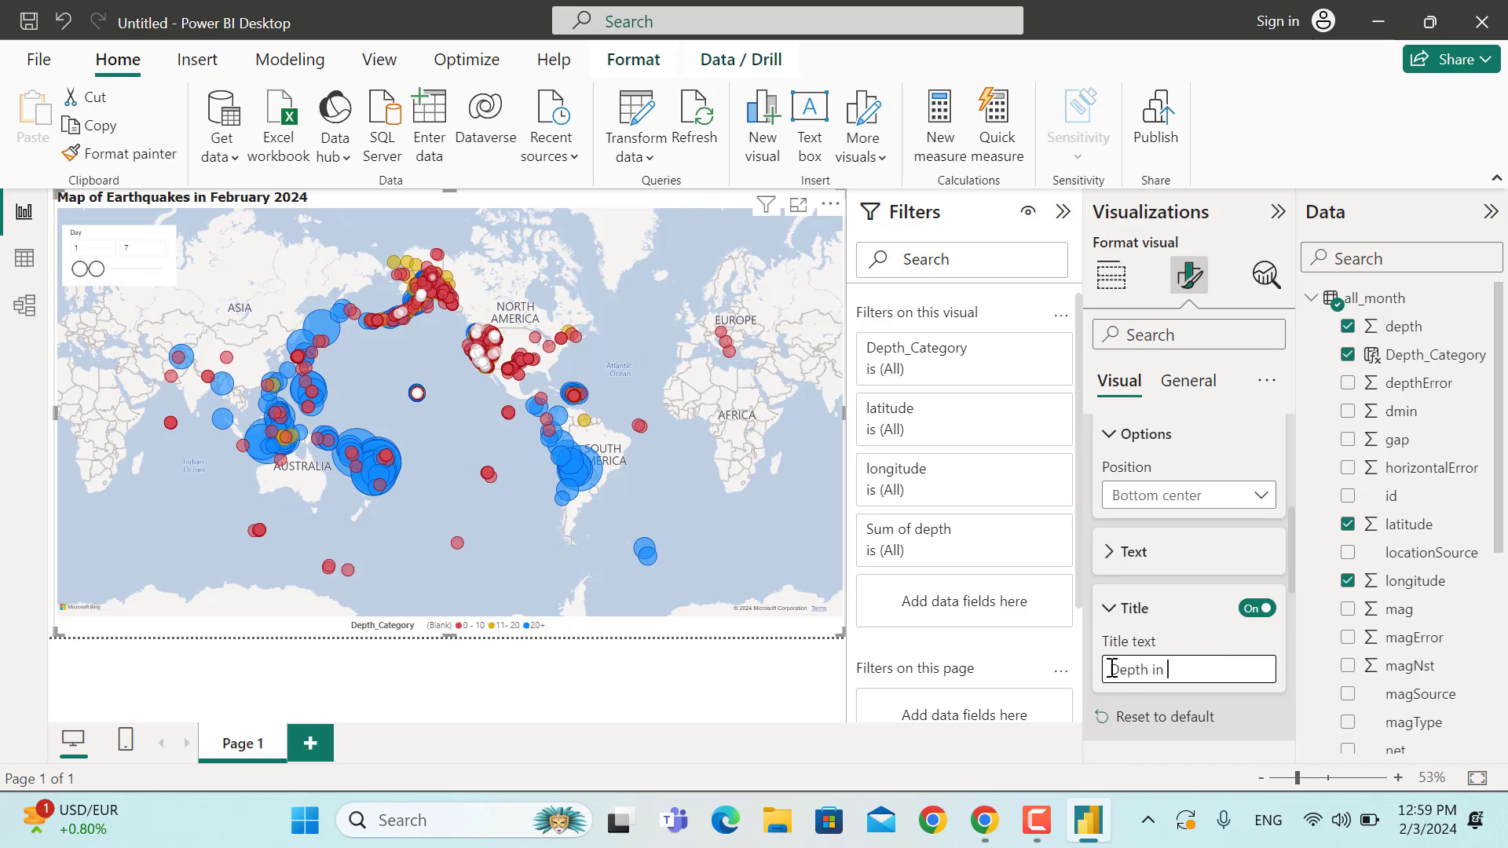
text(Kilometer)
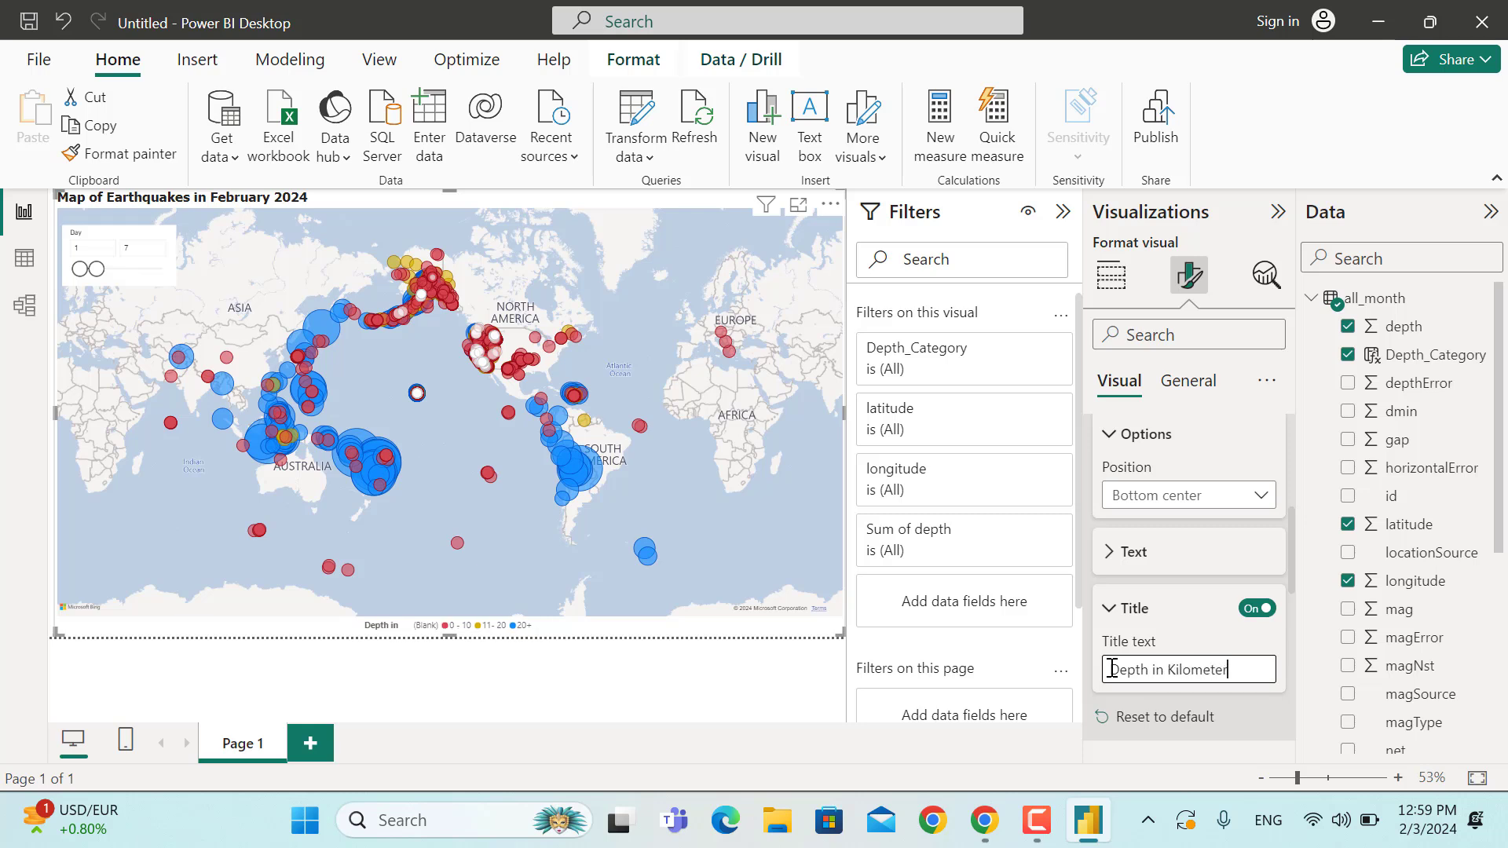
text(s)
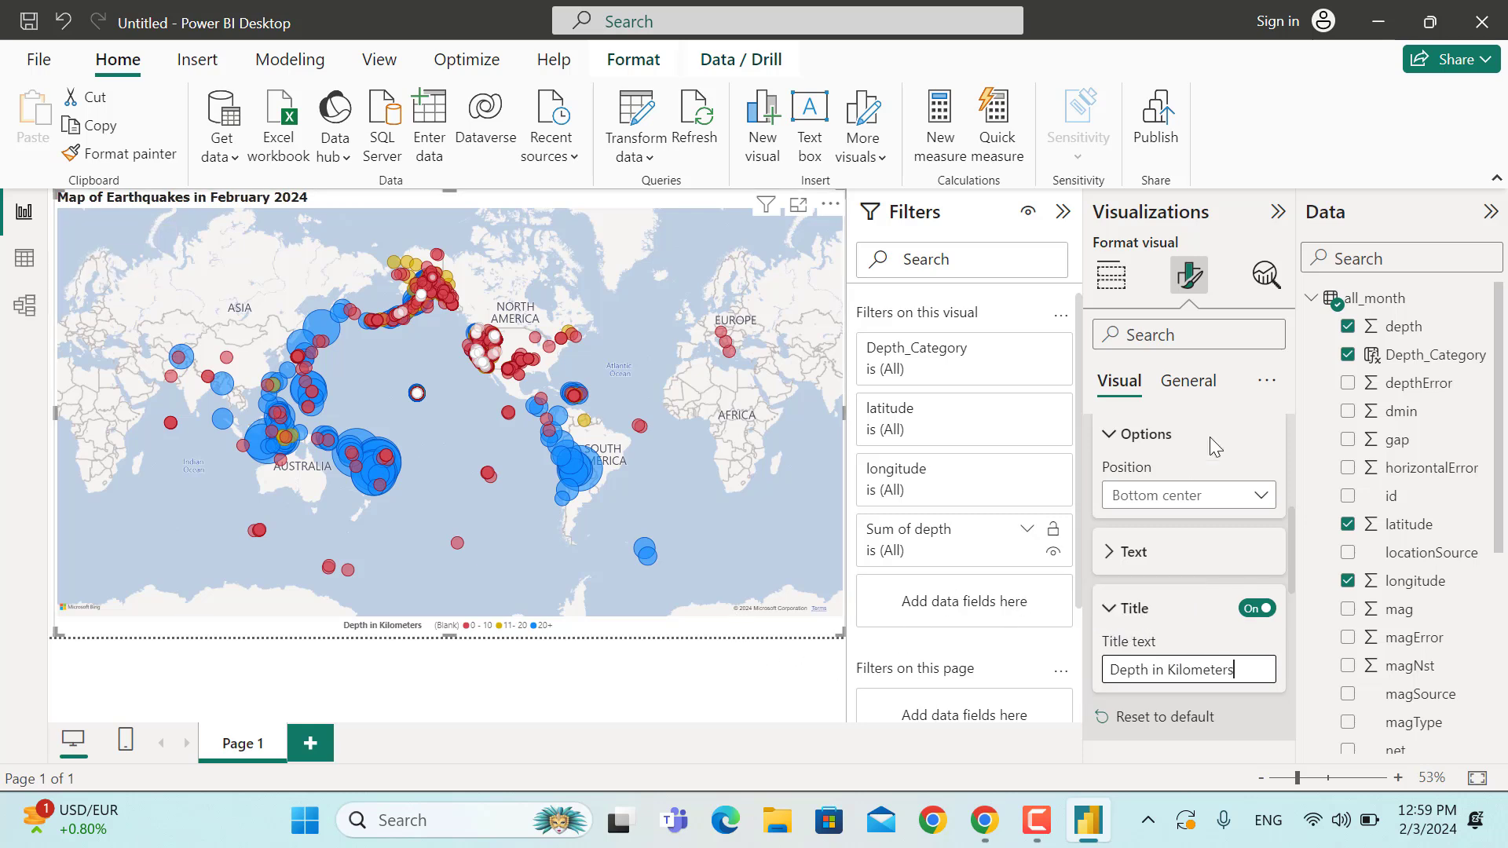
Collapse the visual formatting options to enlarge the report canvas, and set the Day slicer's range to 1 through 15
click(1278, 211)
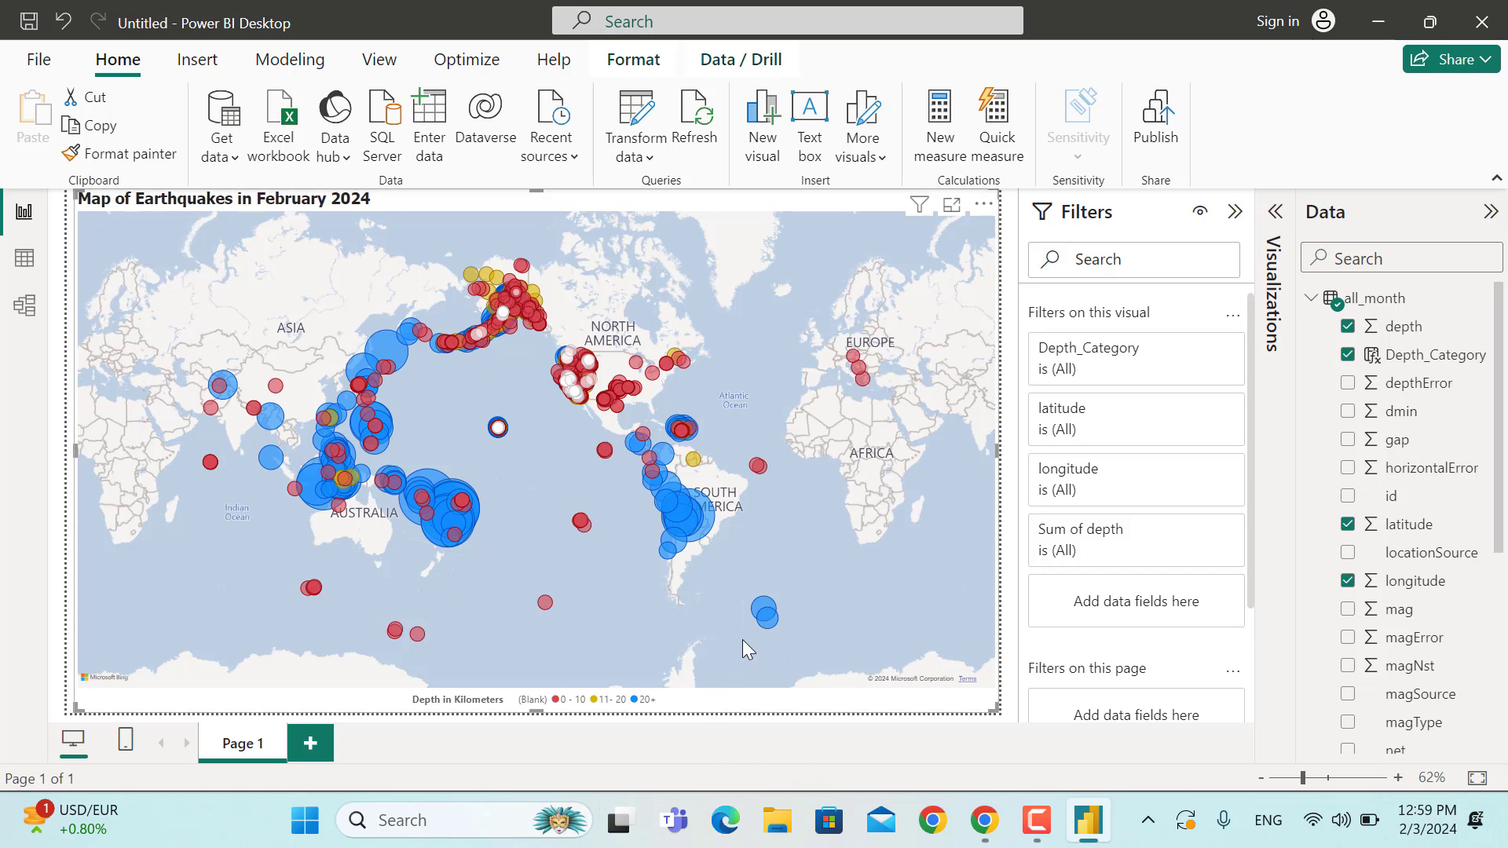
click(832, 737)
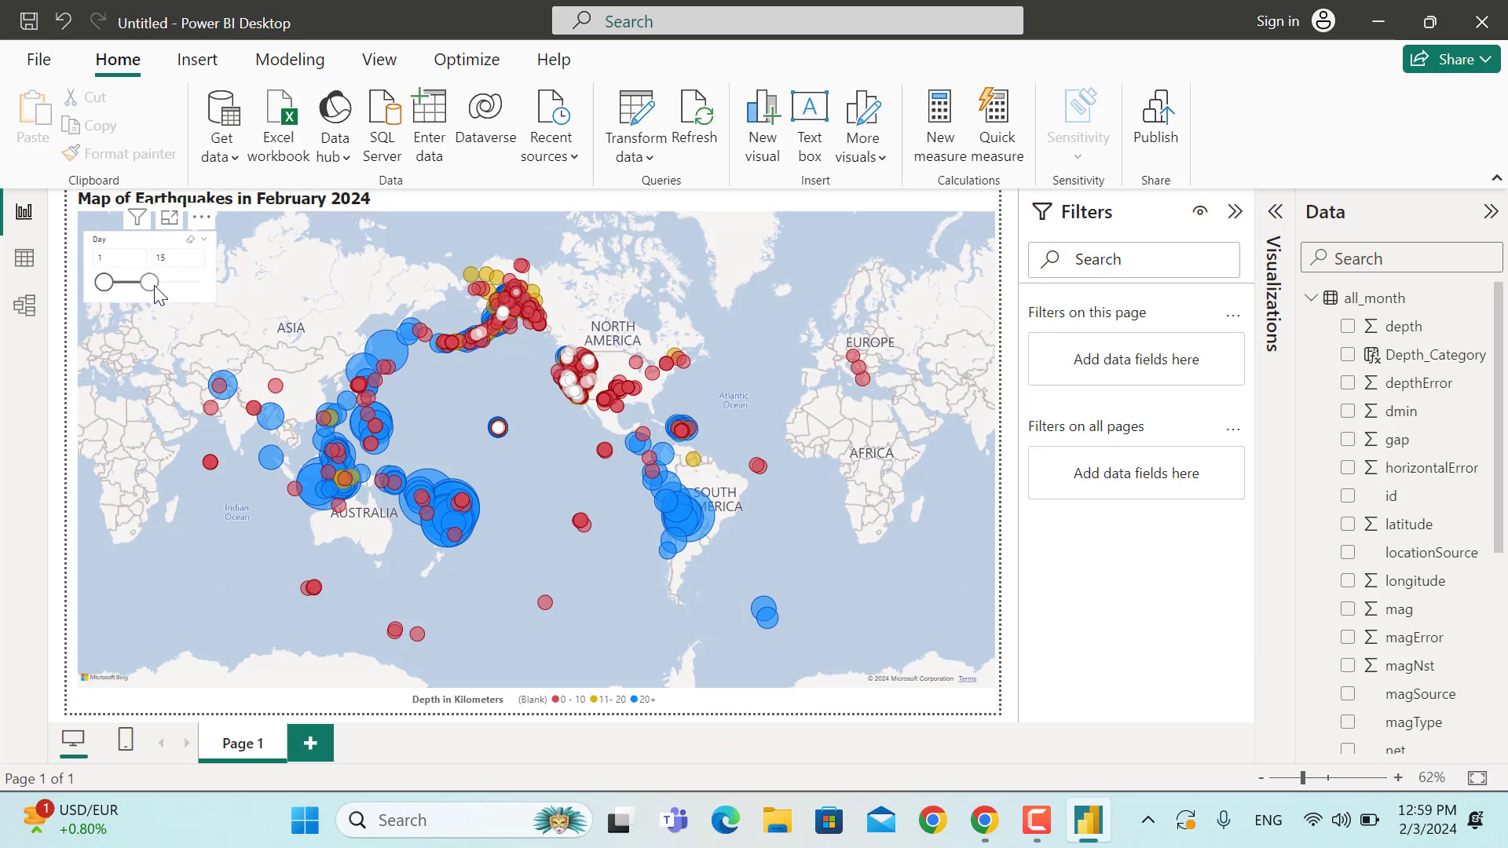
click(154, 285)
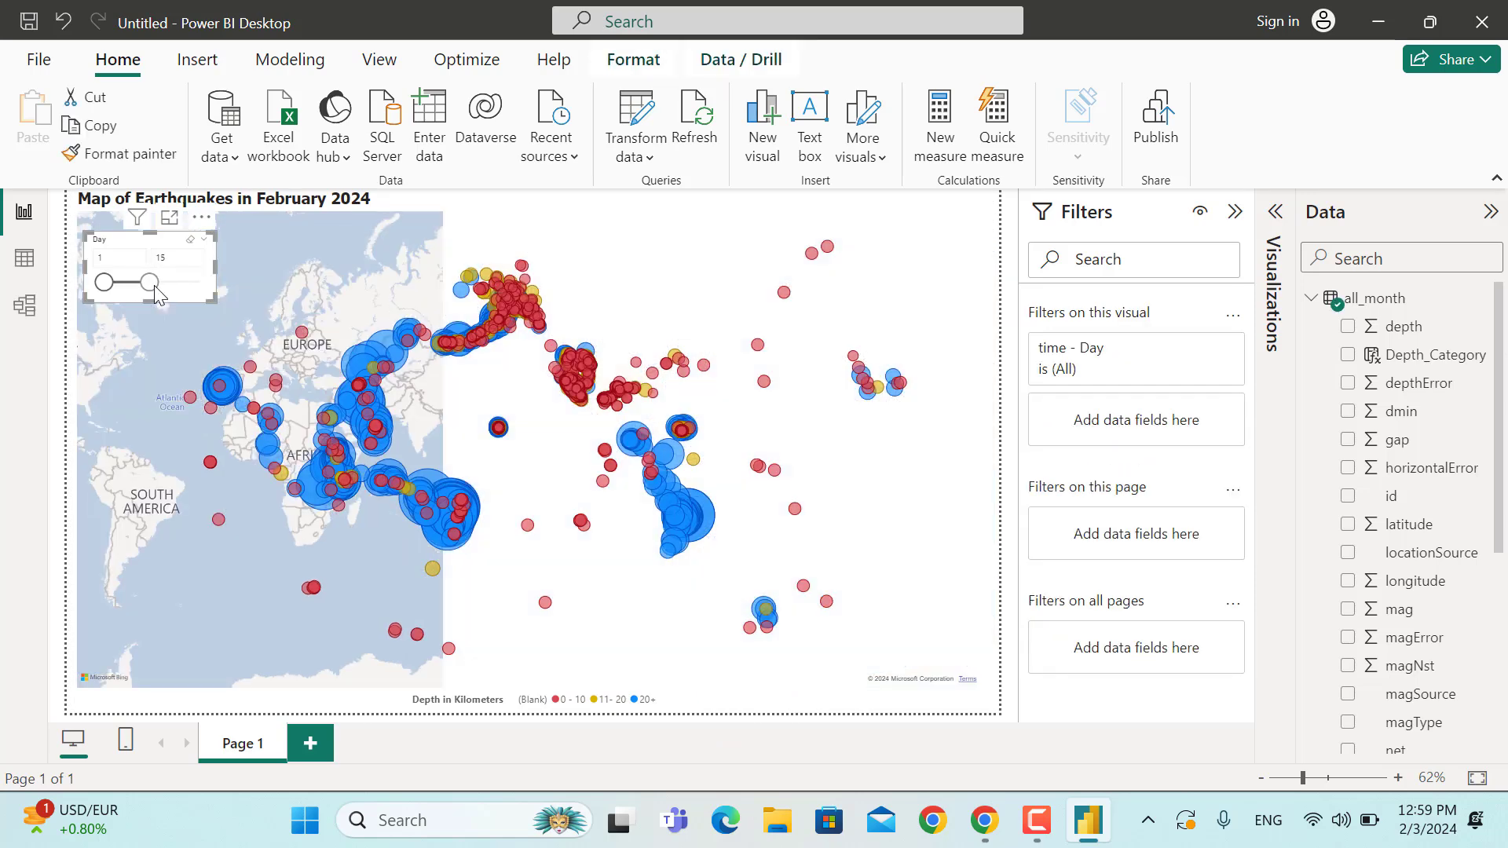